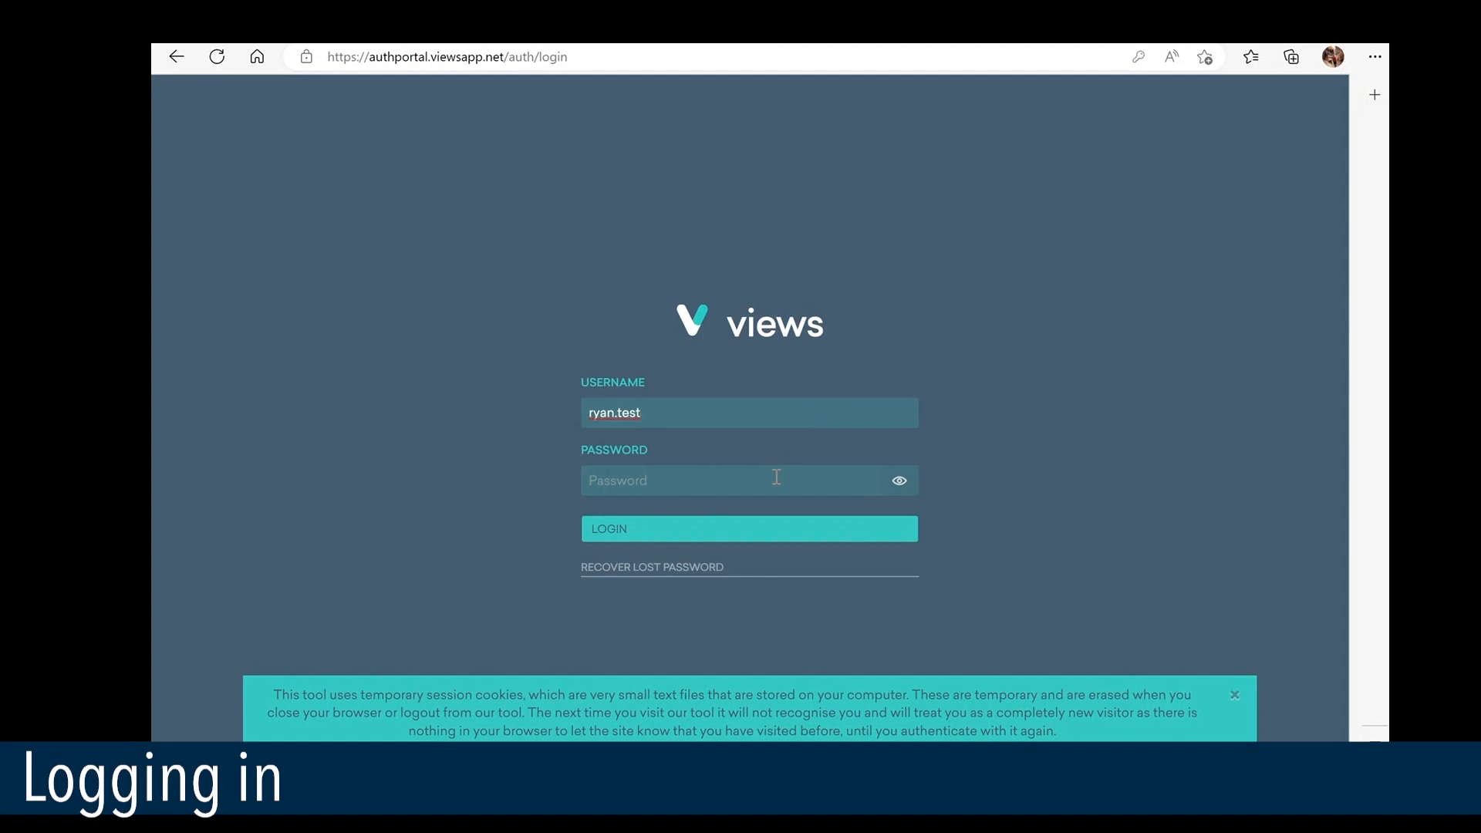
Log in to Views with the account password
left_click(776, 478)
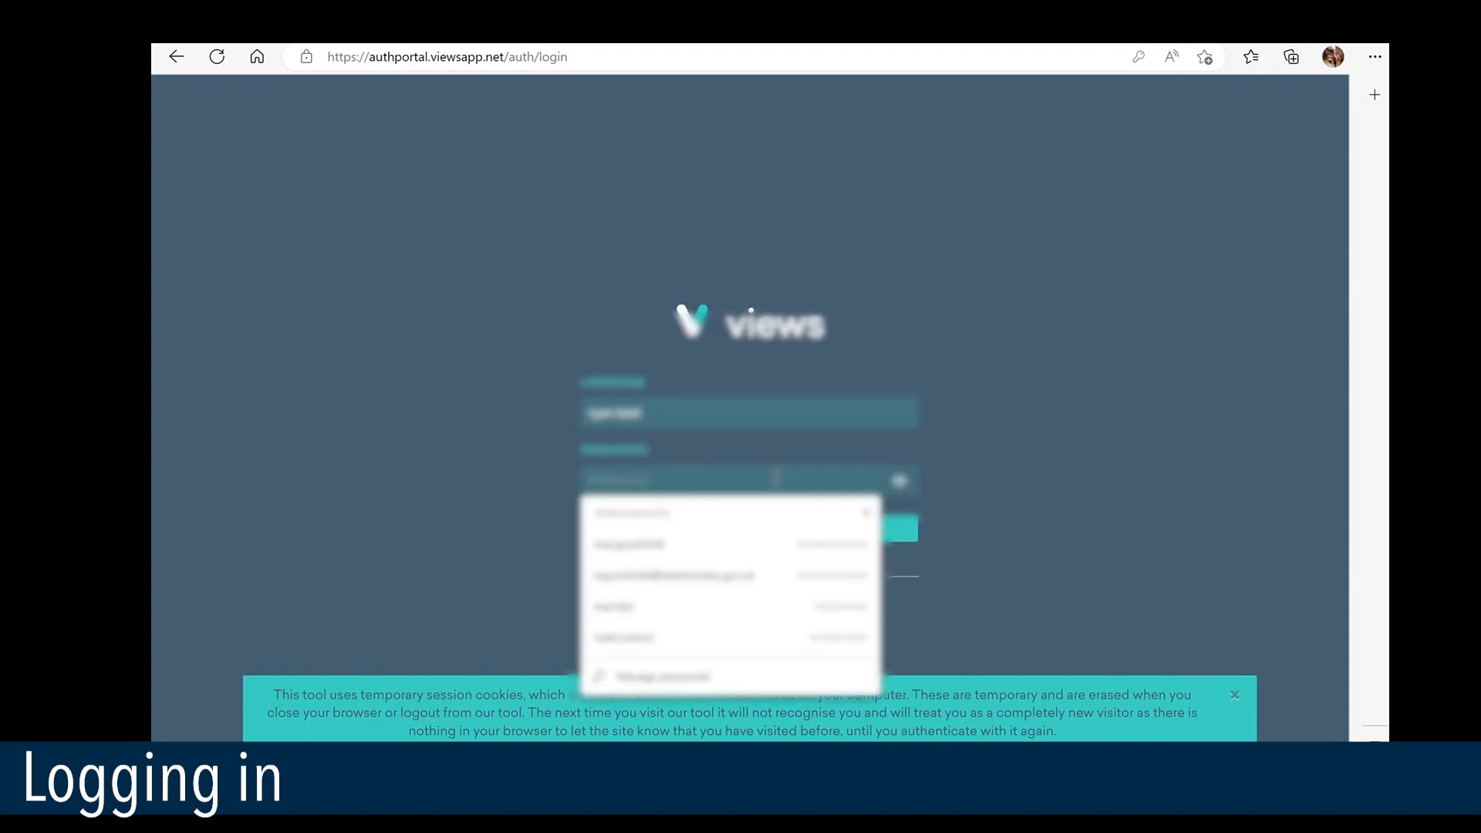
type("*******")
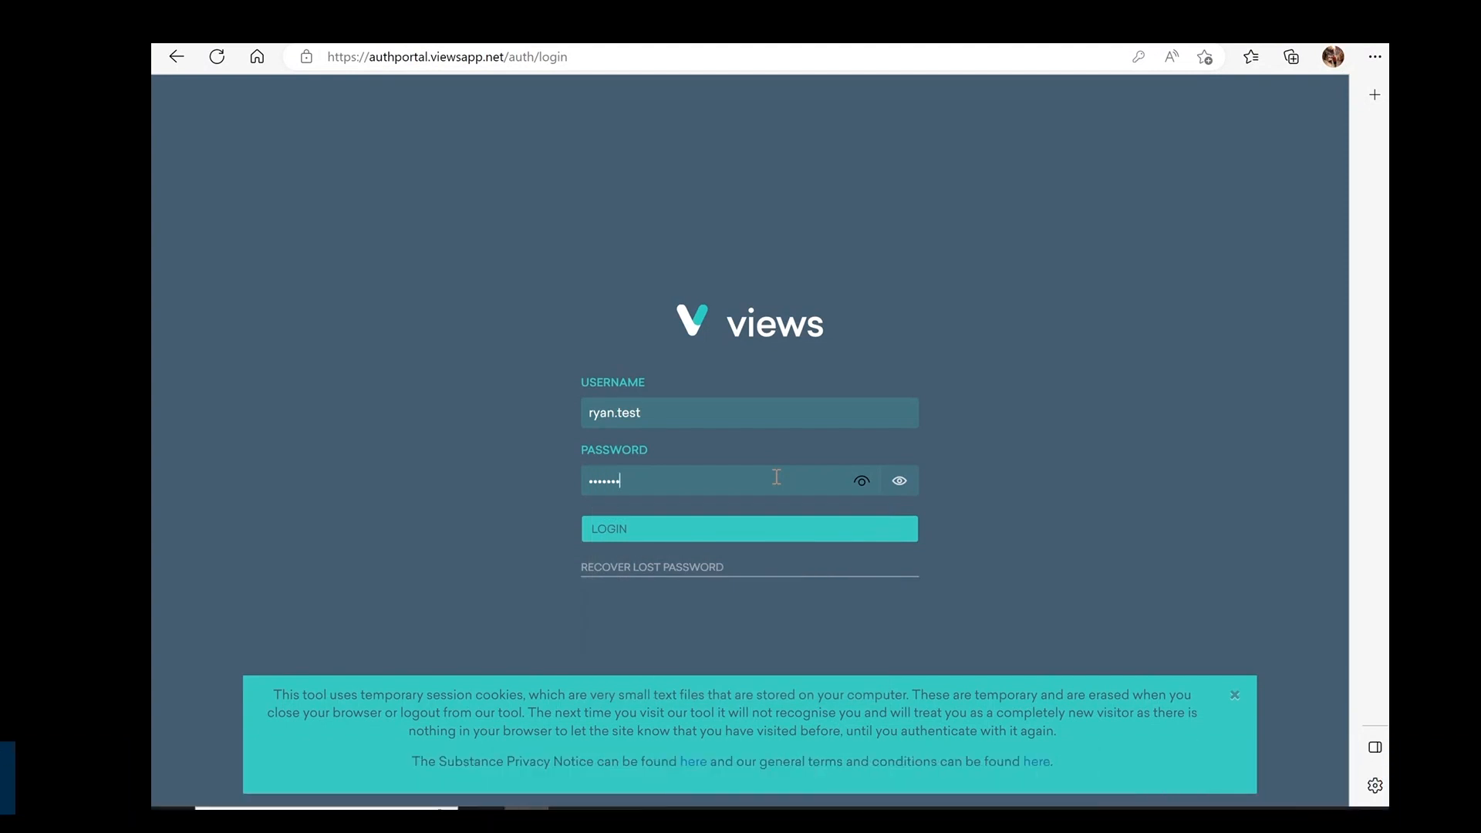
type("*****")
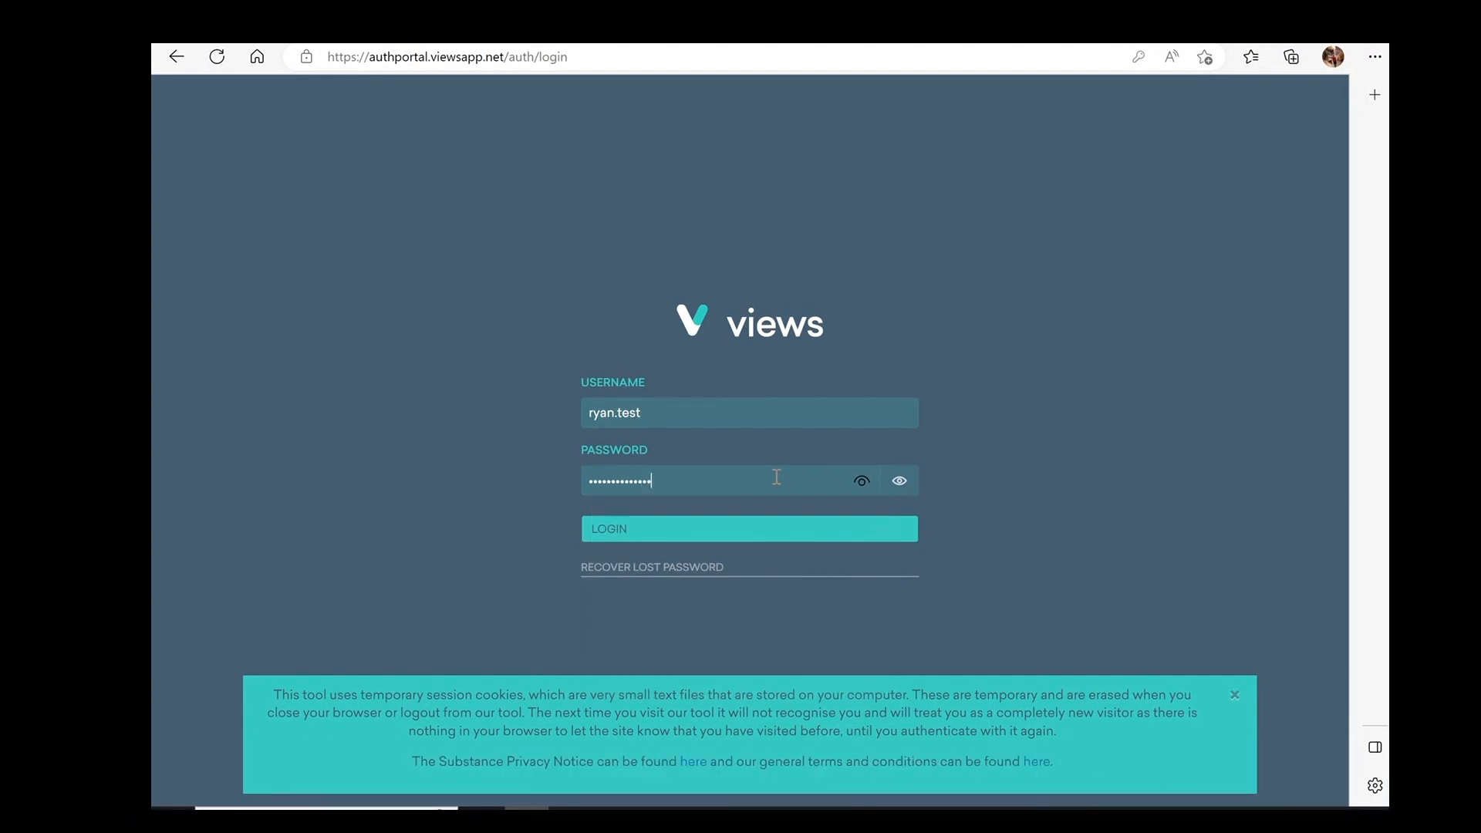
left_click(776, 531)
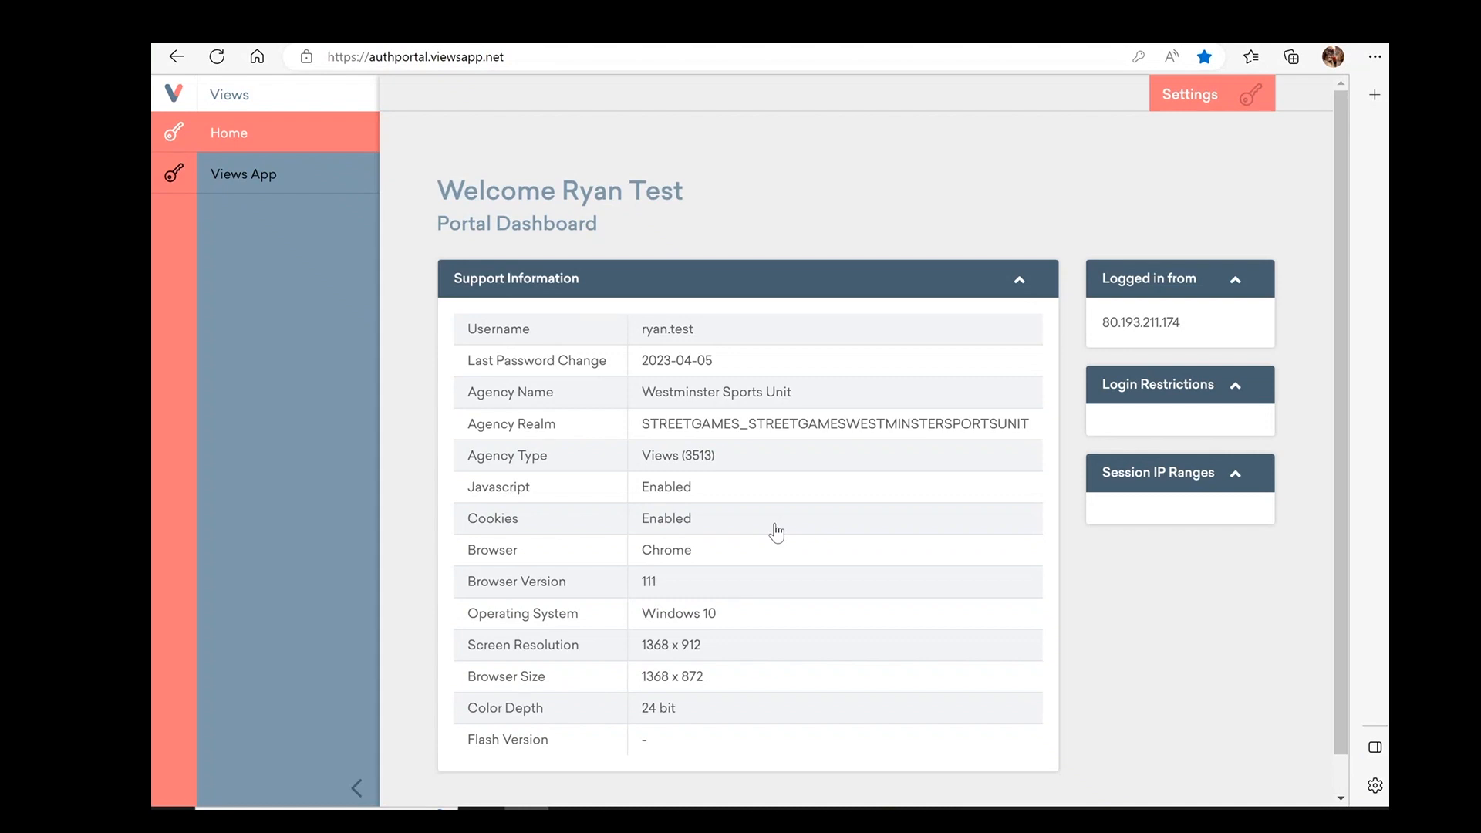
Go from the portal dashboard into the Views App and look over its Contacts, Work and Evidence menus
left_click(246, 184)
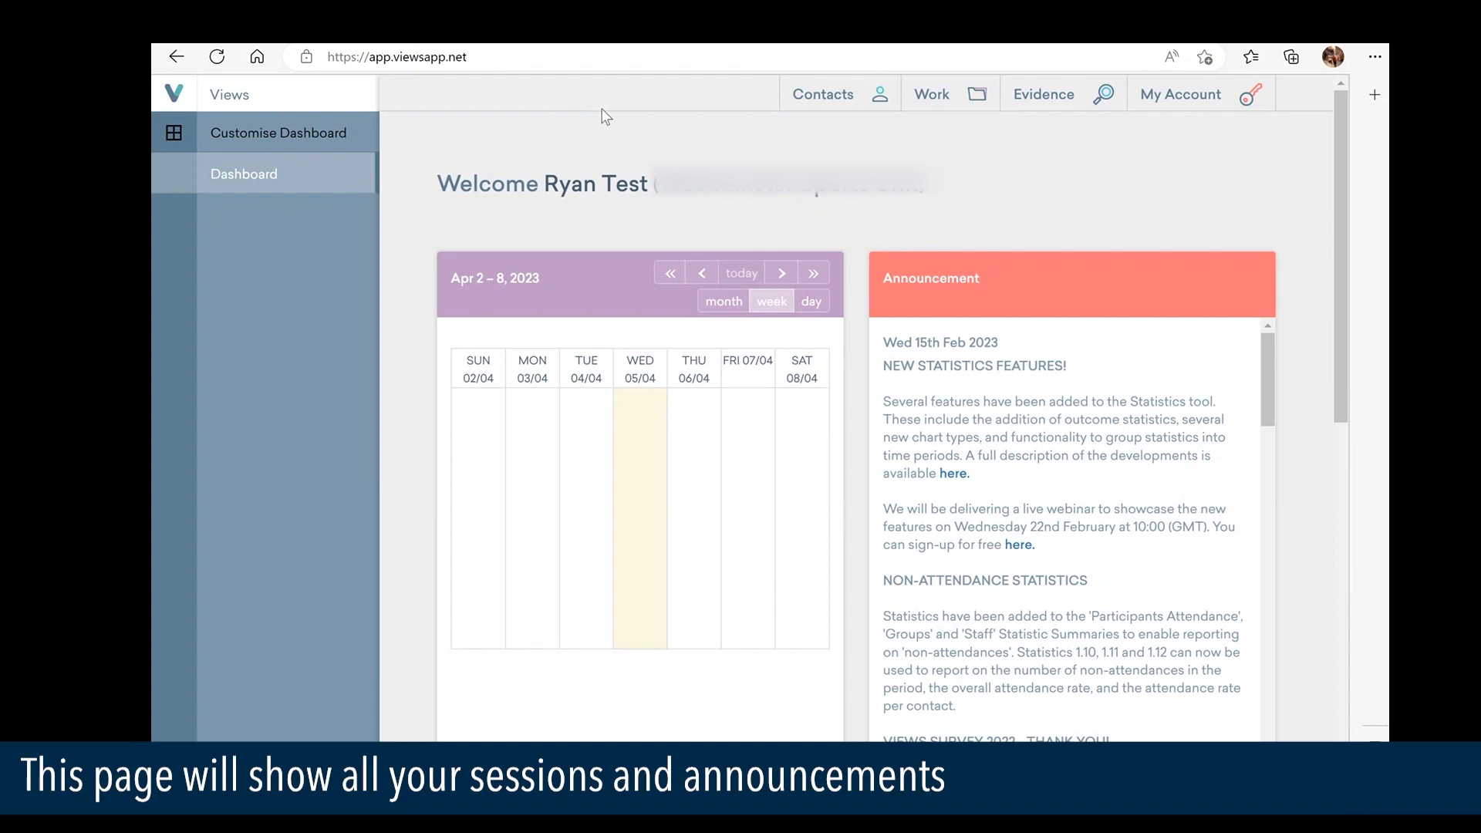
mouse_move(870, 122)
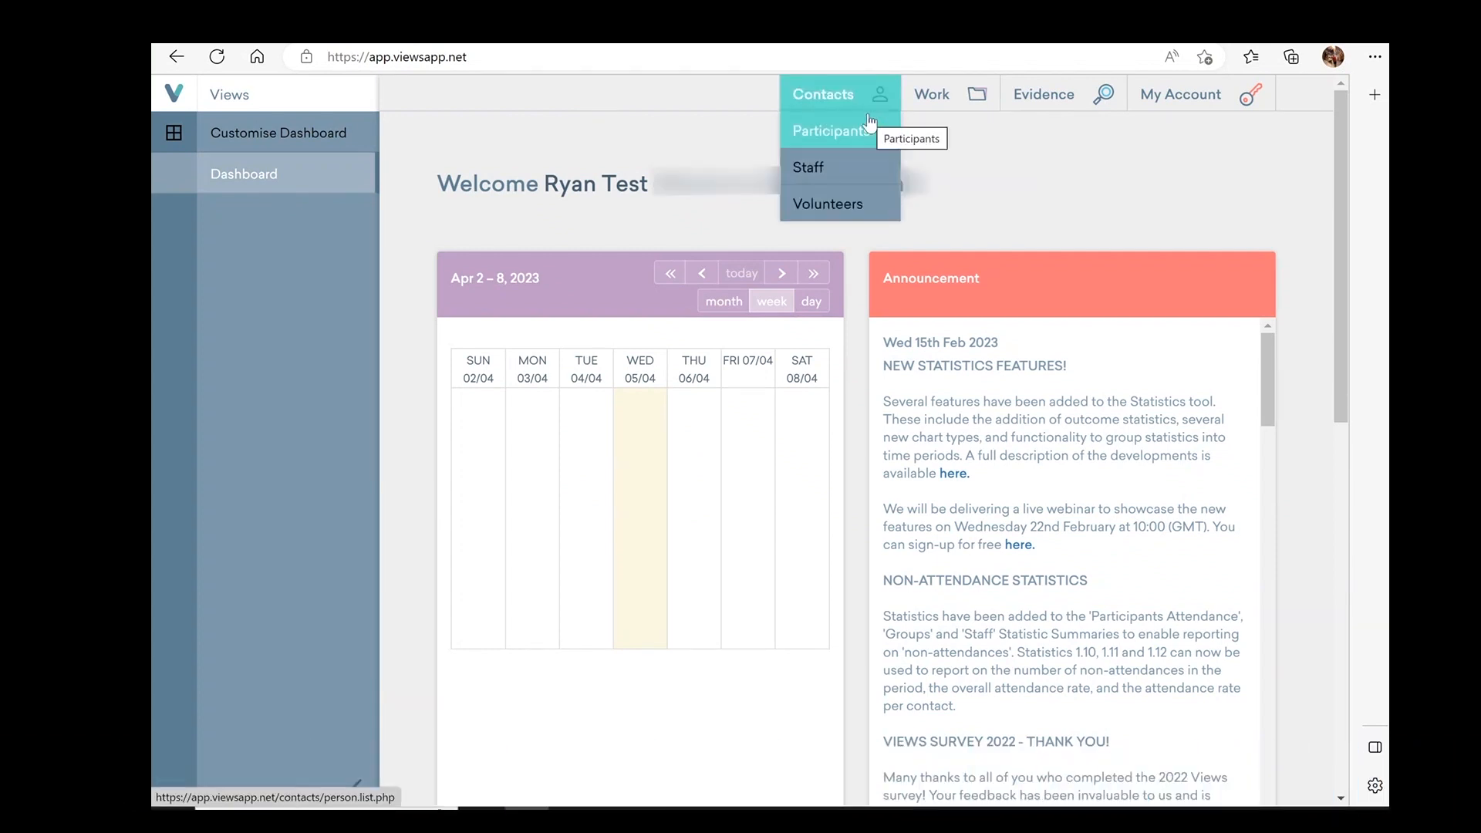
mouse_move(1028, 92)
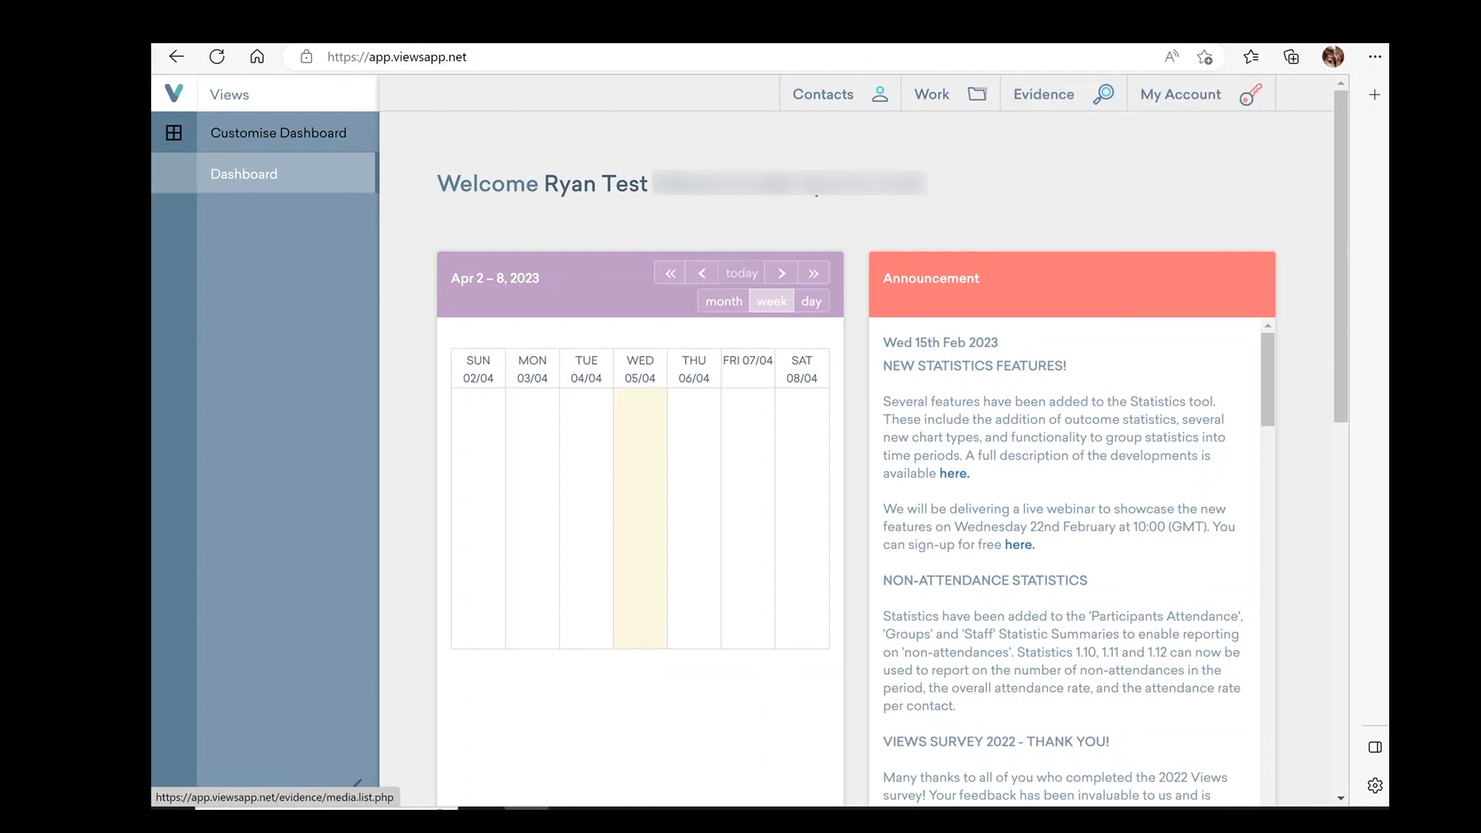
mouse_move(807, 108)
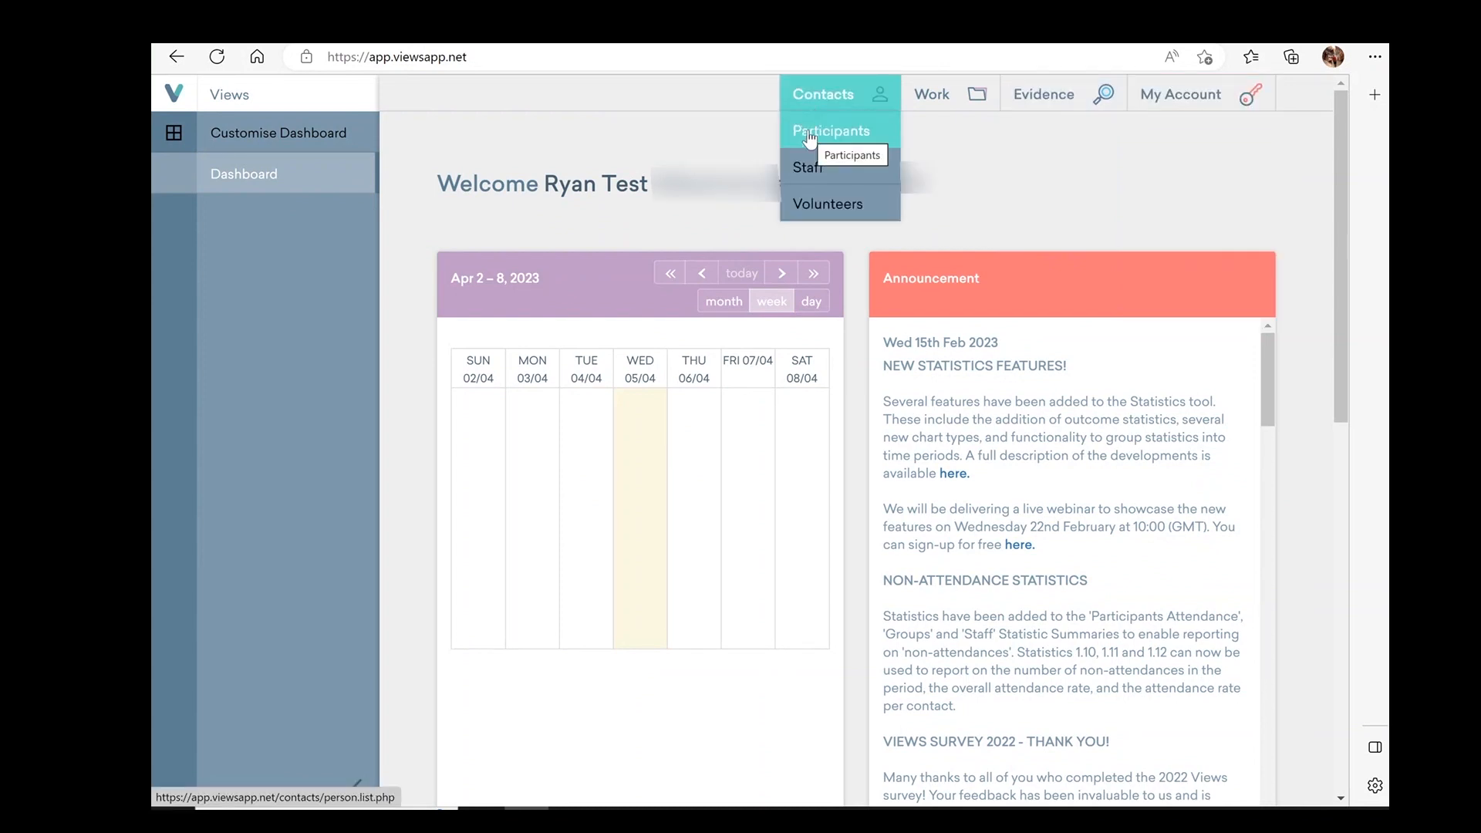
mouse_move(920, 89)
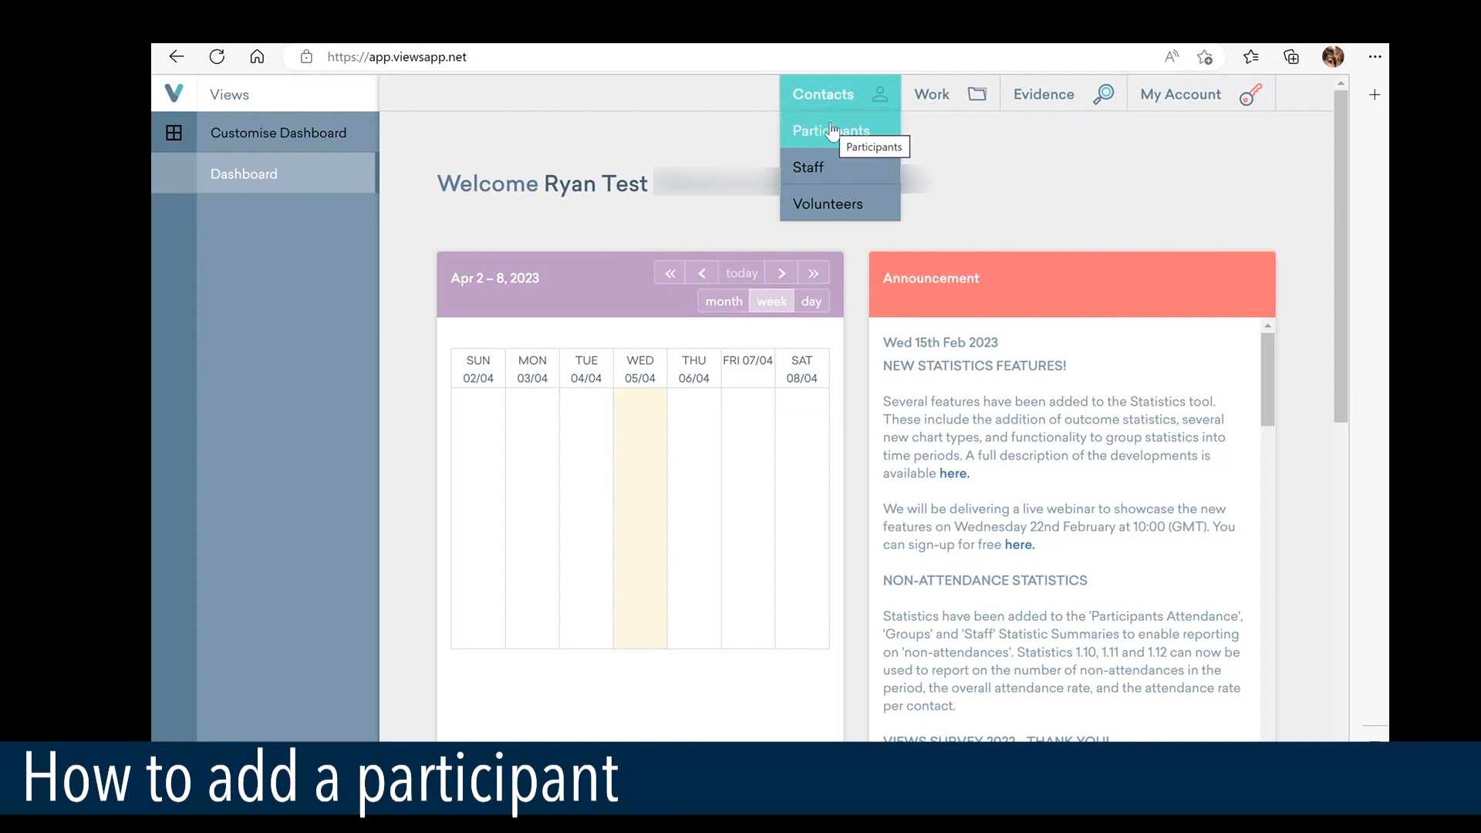
Start a new participant from Contacts > Participants and enter their forename
left_click(831, 132)
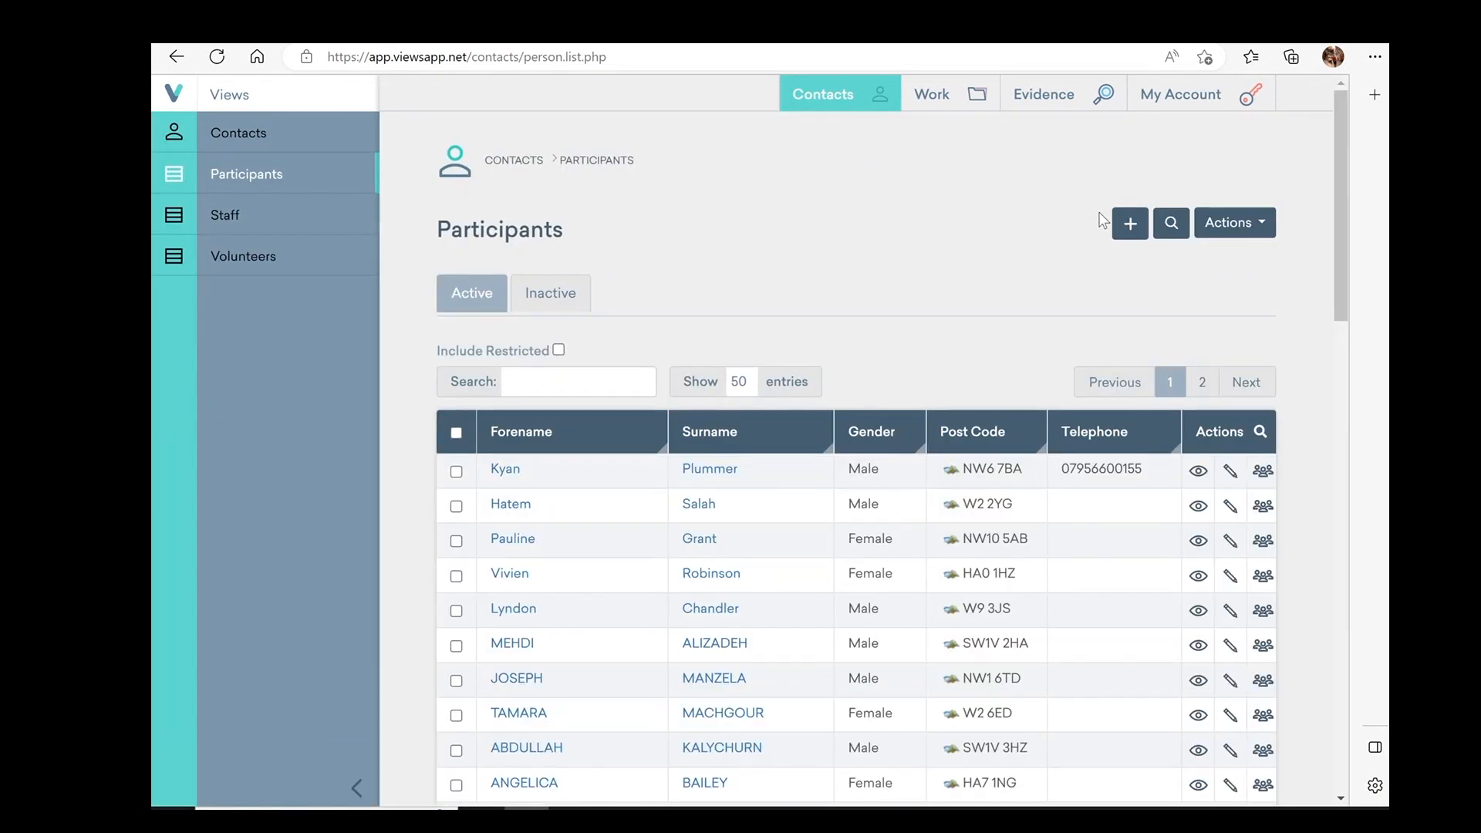
left_click(1130, 235)
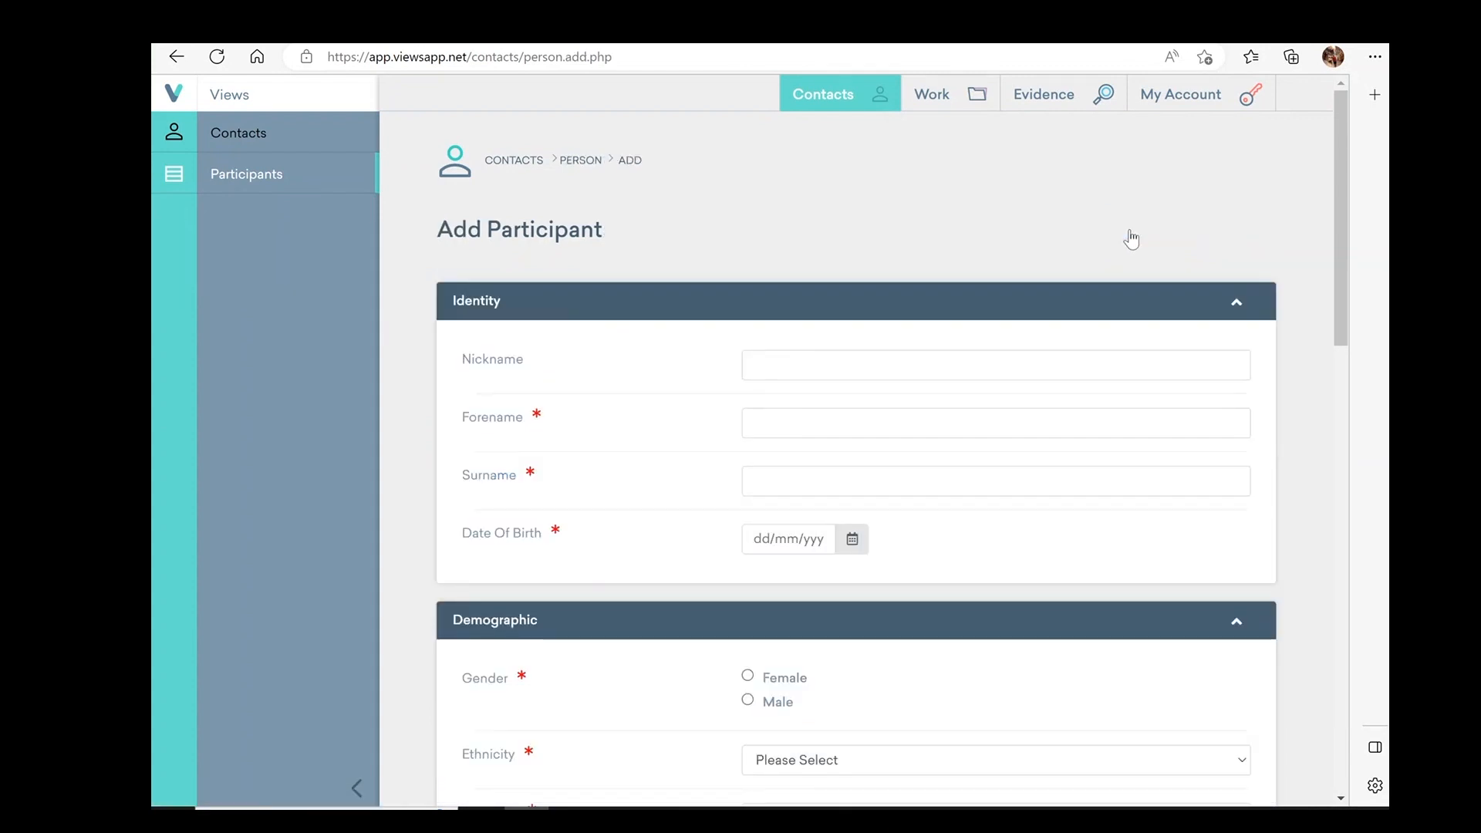
left_click(1021, 419)
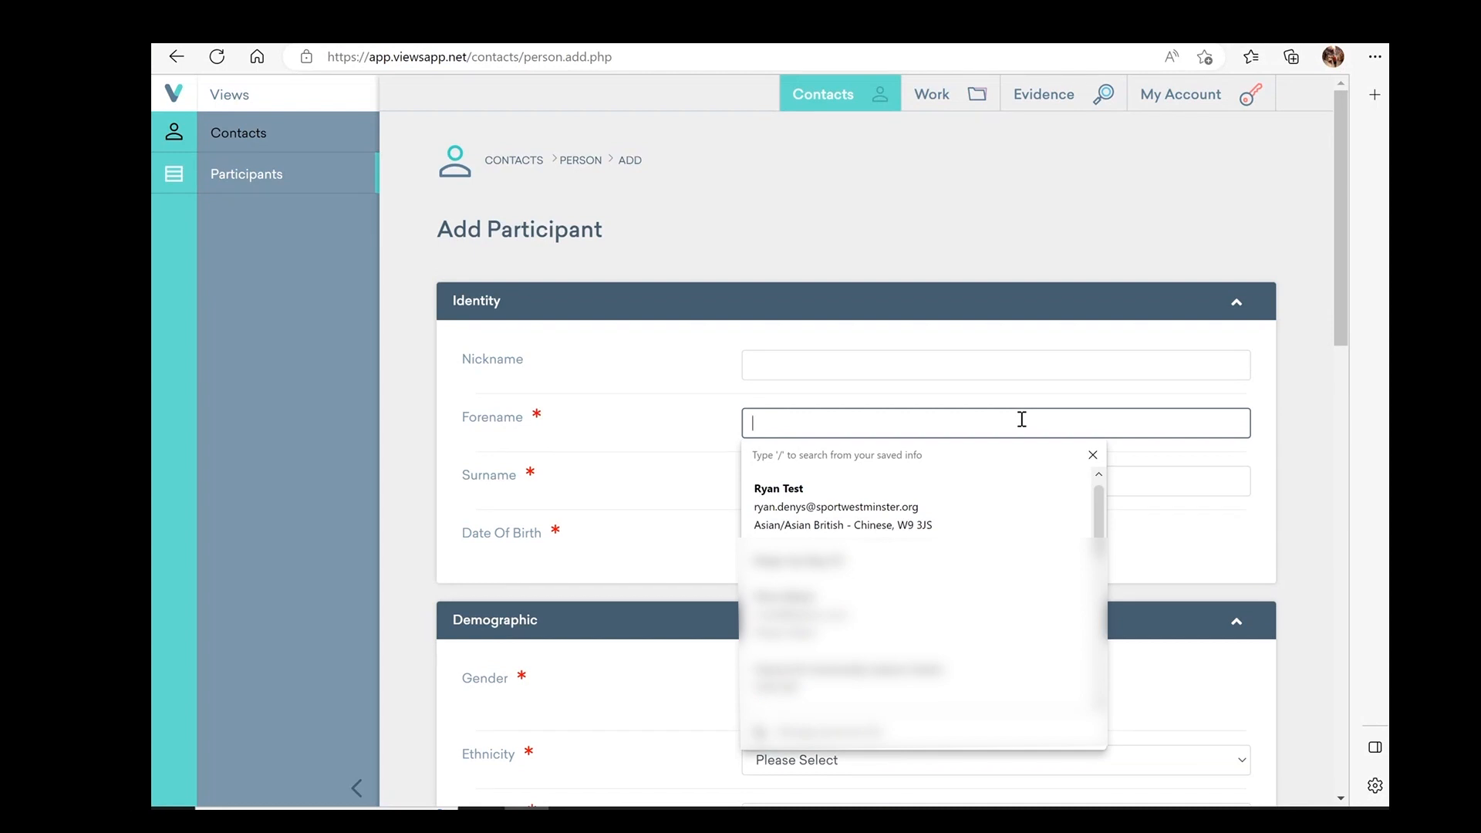
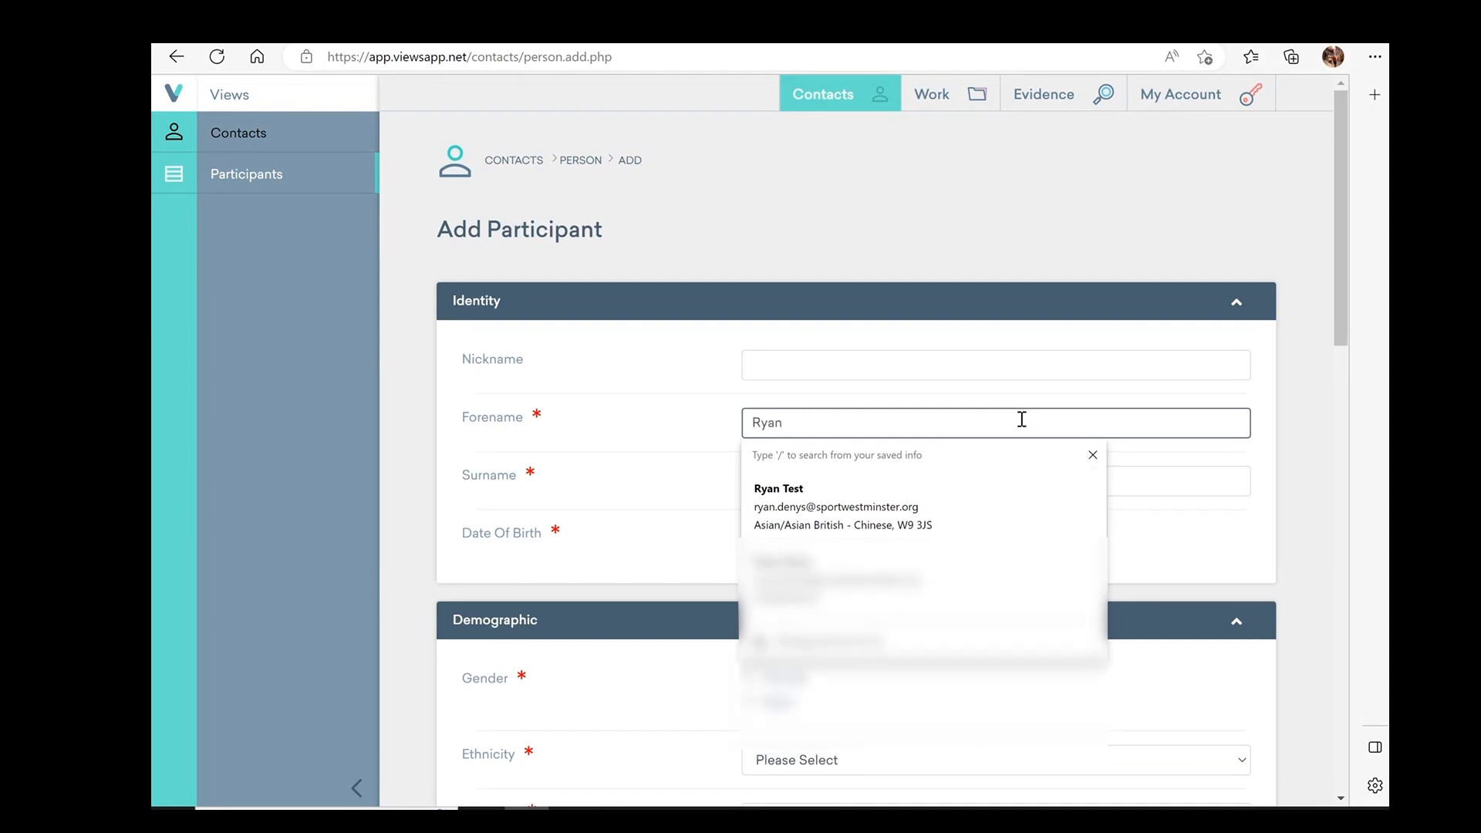
left_click(1150, 507)
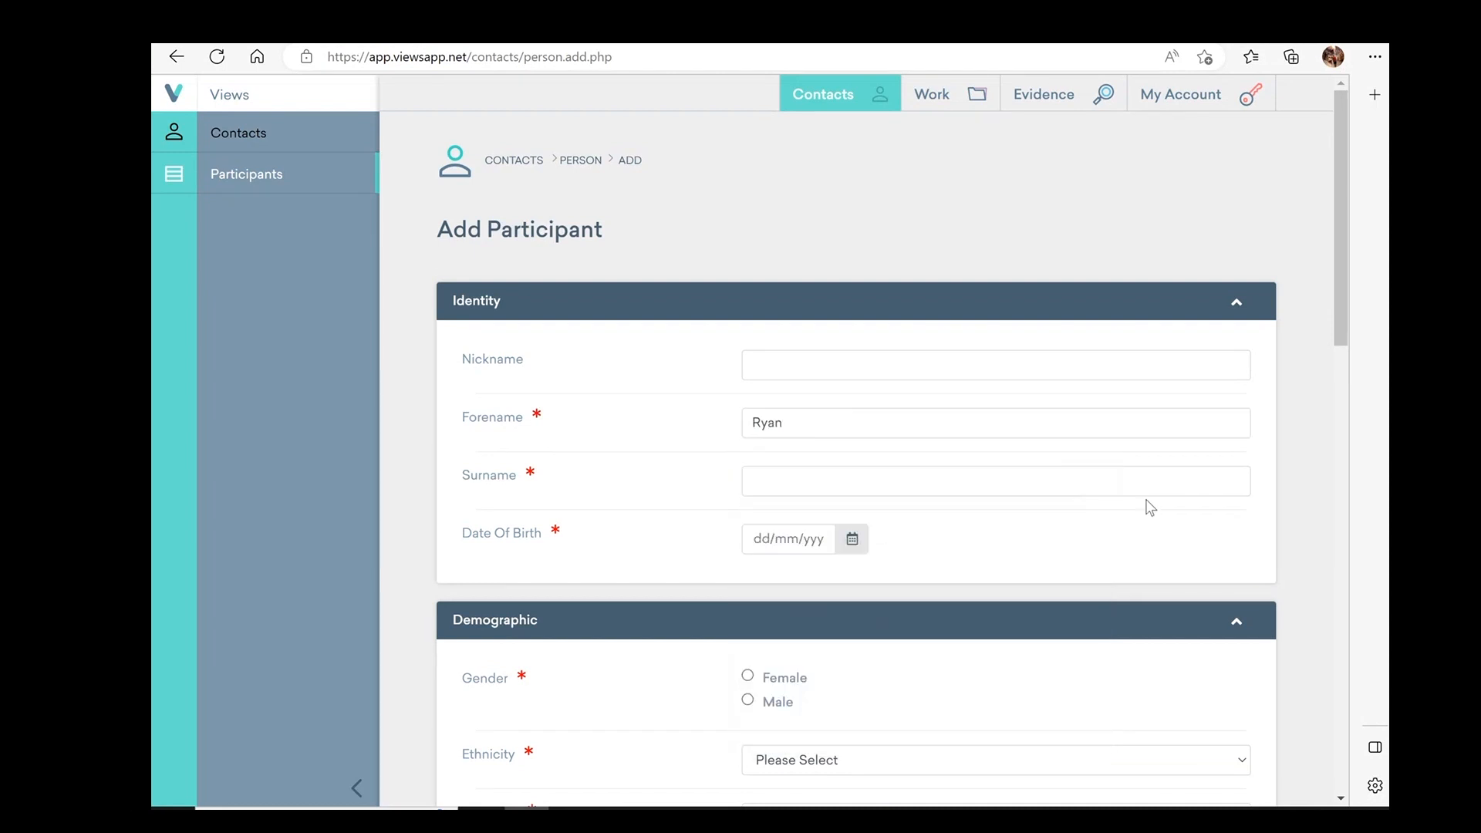
Enter the participant's surname and set the date of birth to 02/04/2023
left_click(987, 486)
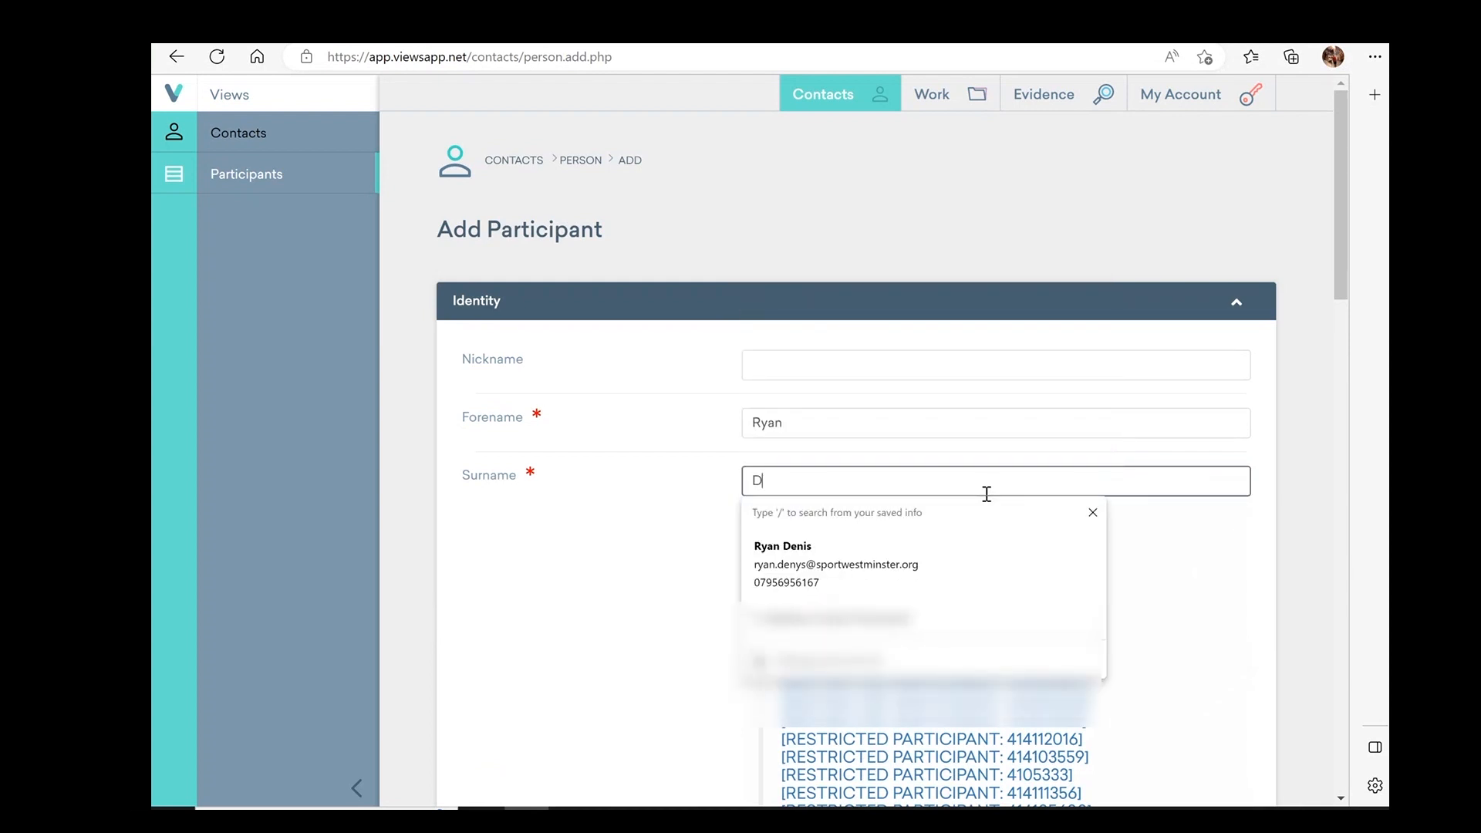
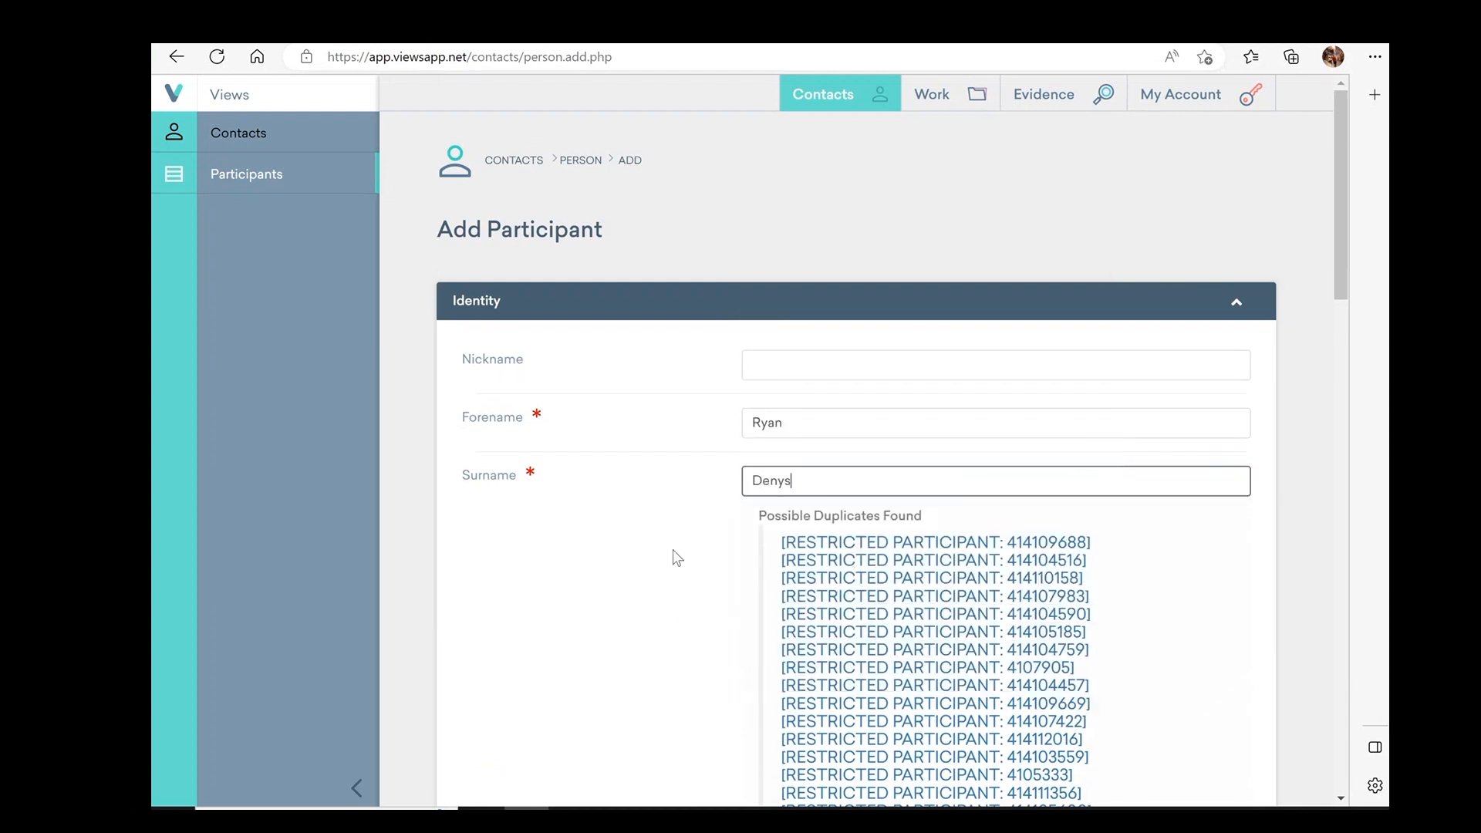
scroll(673, 546, "down", 3)
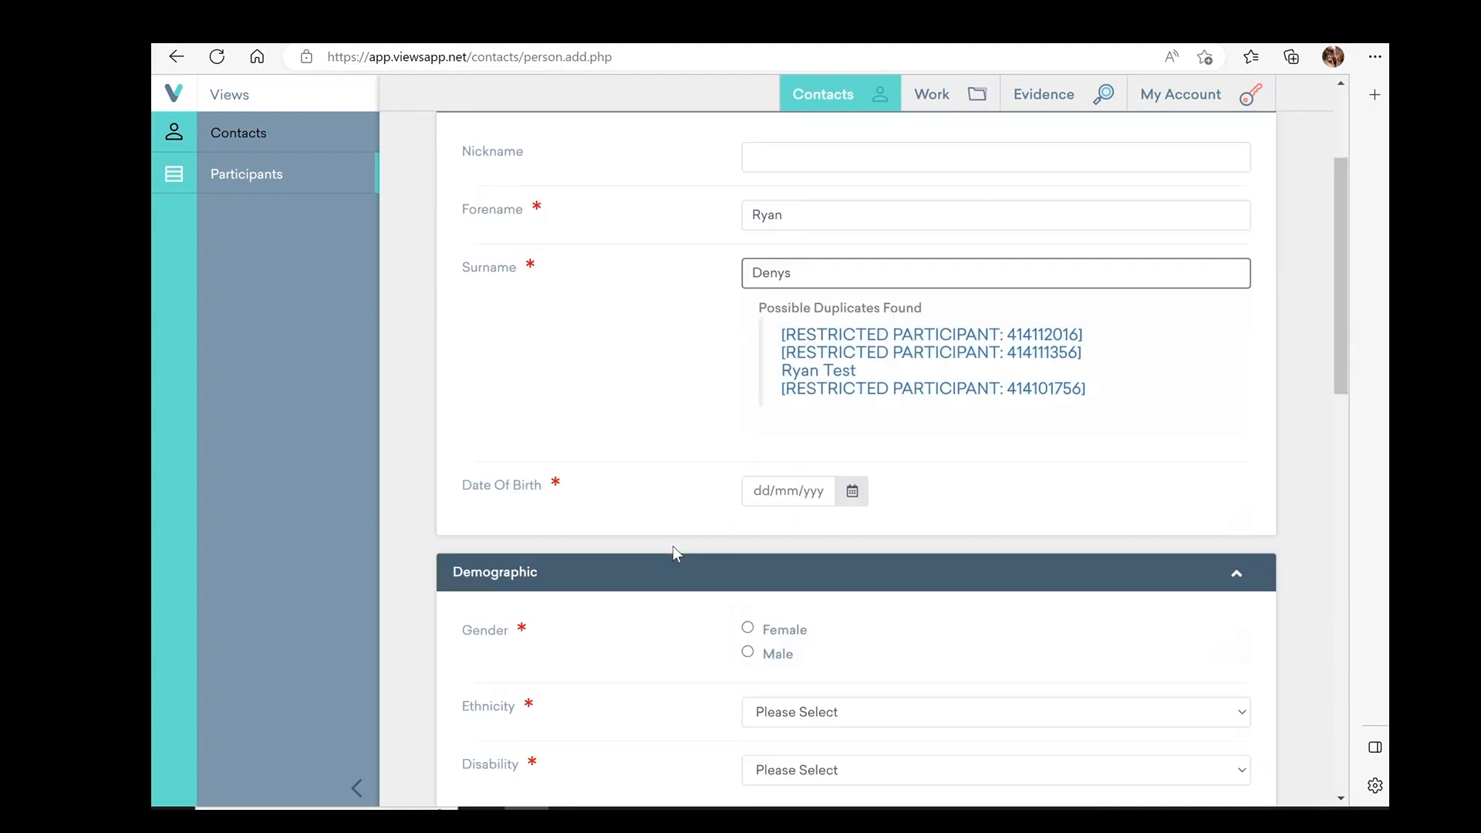
left_click(799, 483)
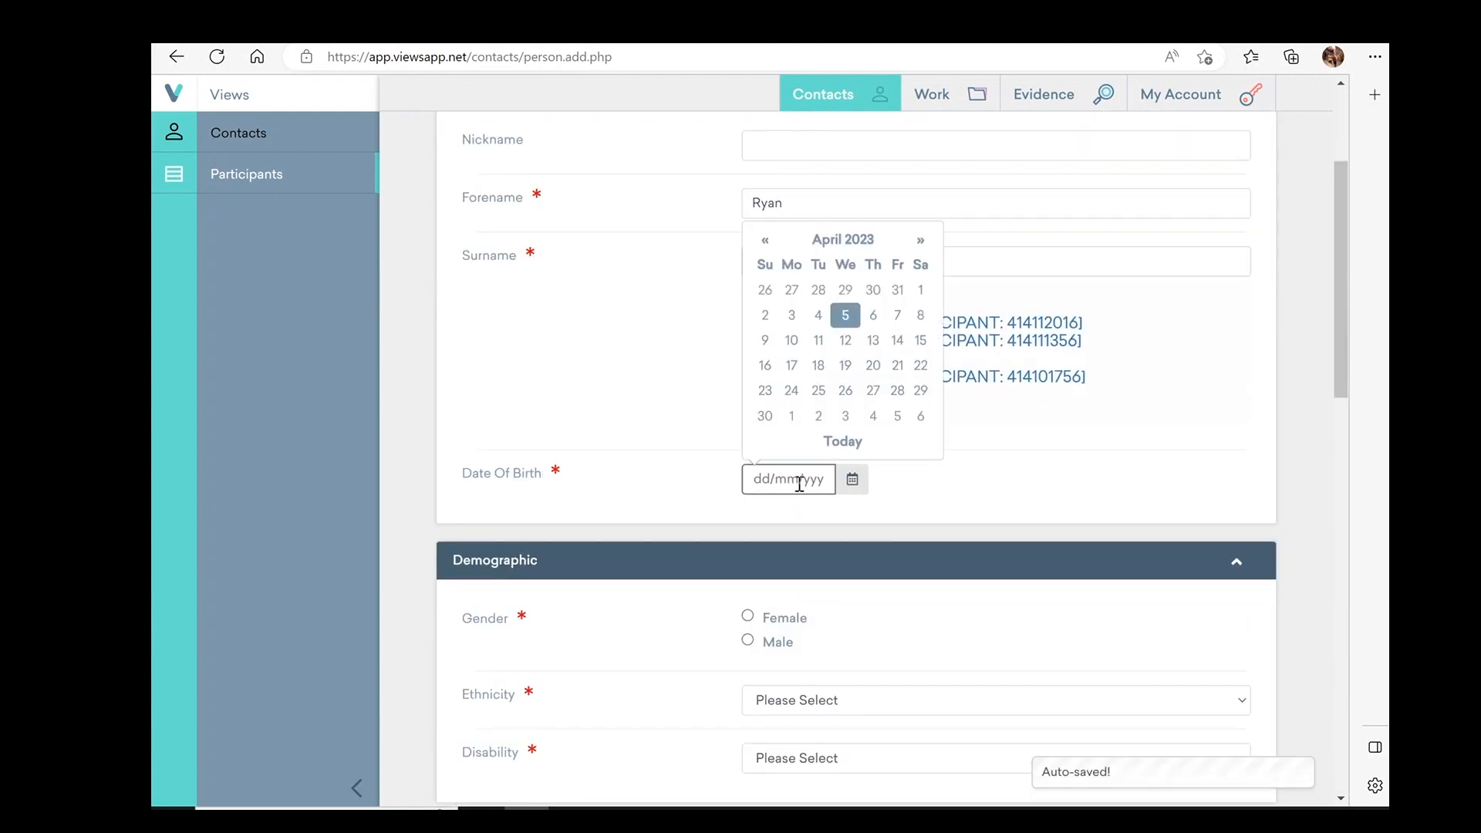
left_click(764, 317)
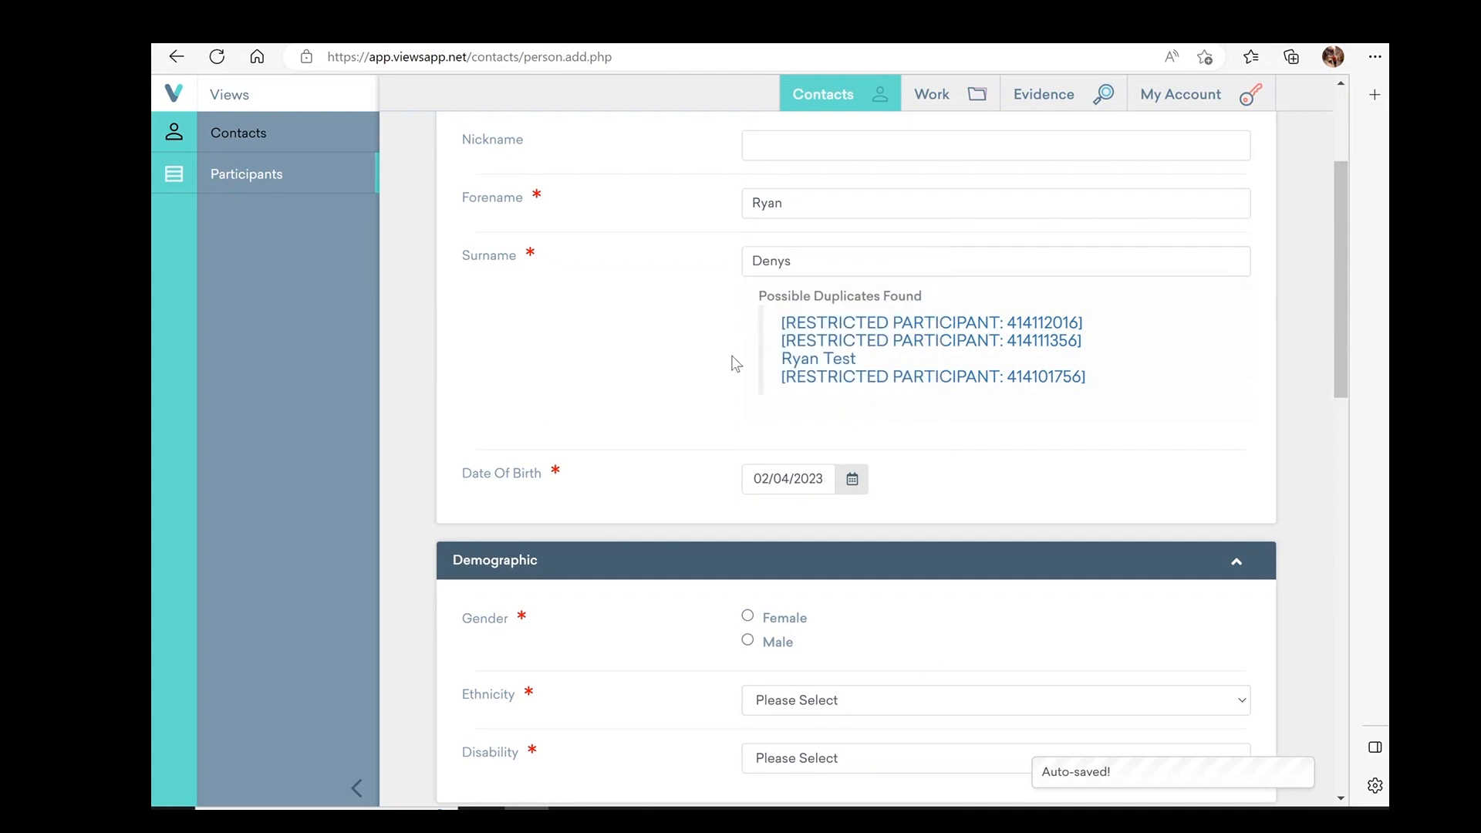
Set gender to Male, ethnicity to White - Welsh/English/Scottish/Northern Irish/British, and disability to No
scroll(626, 445, "down", 3)
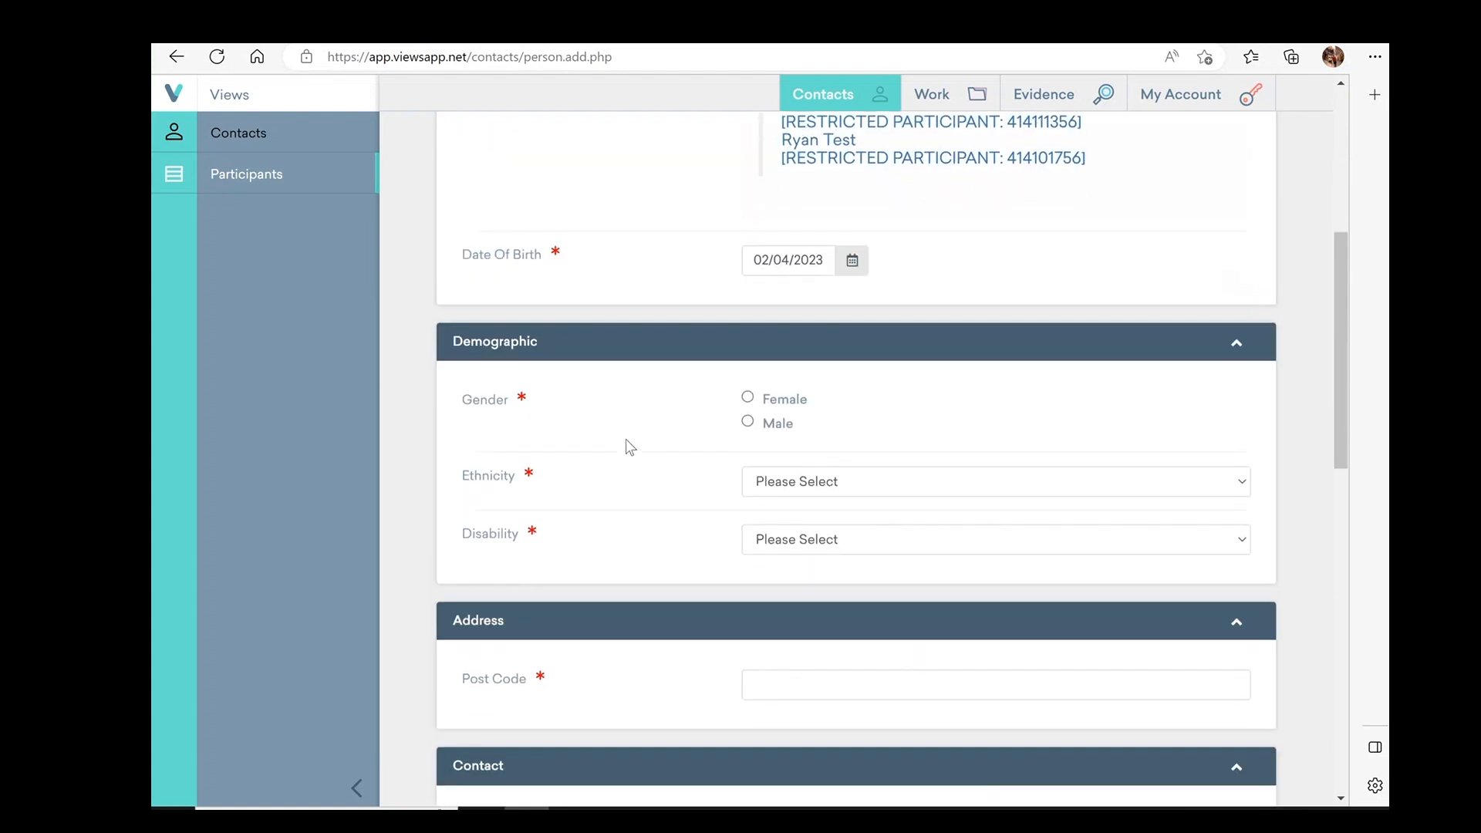
left_click(749, 423)
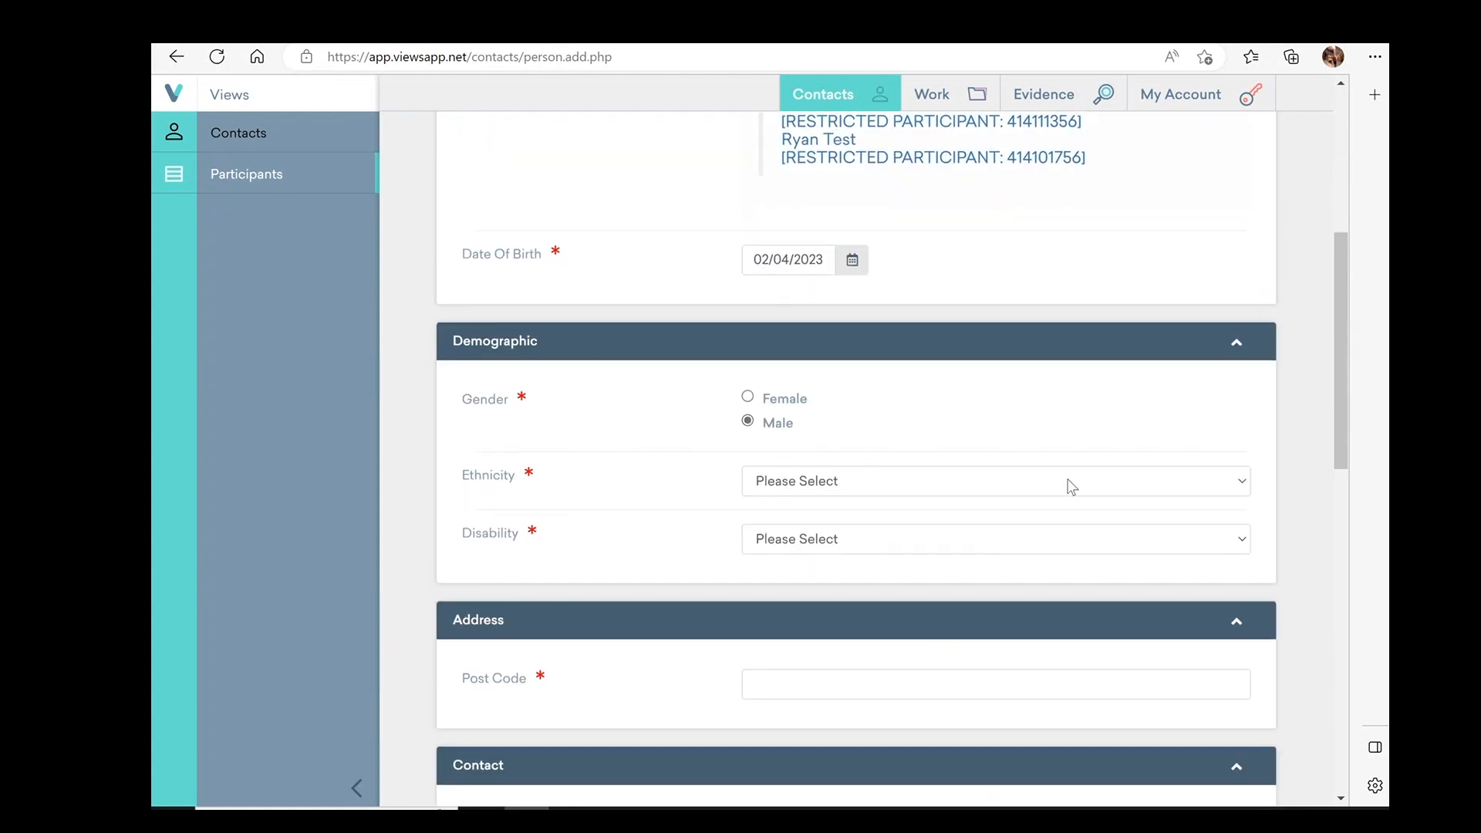
left_click(1240, 488)
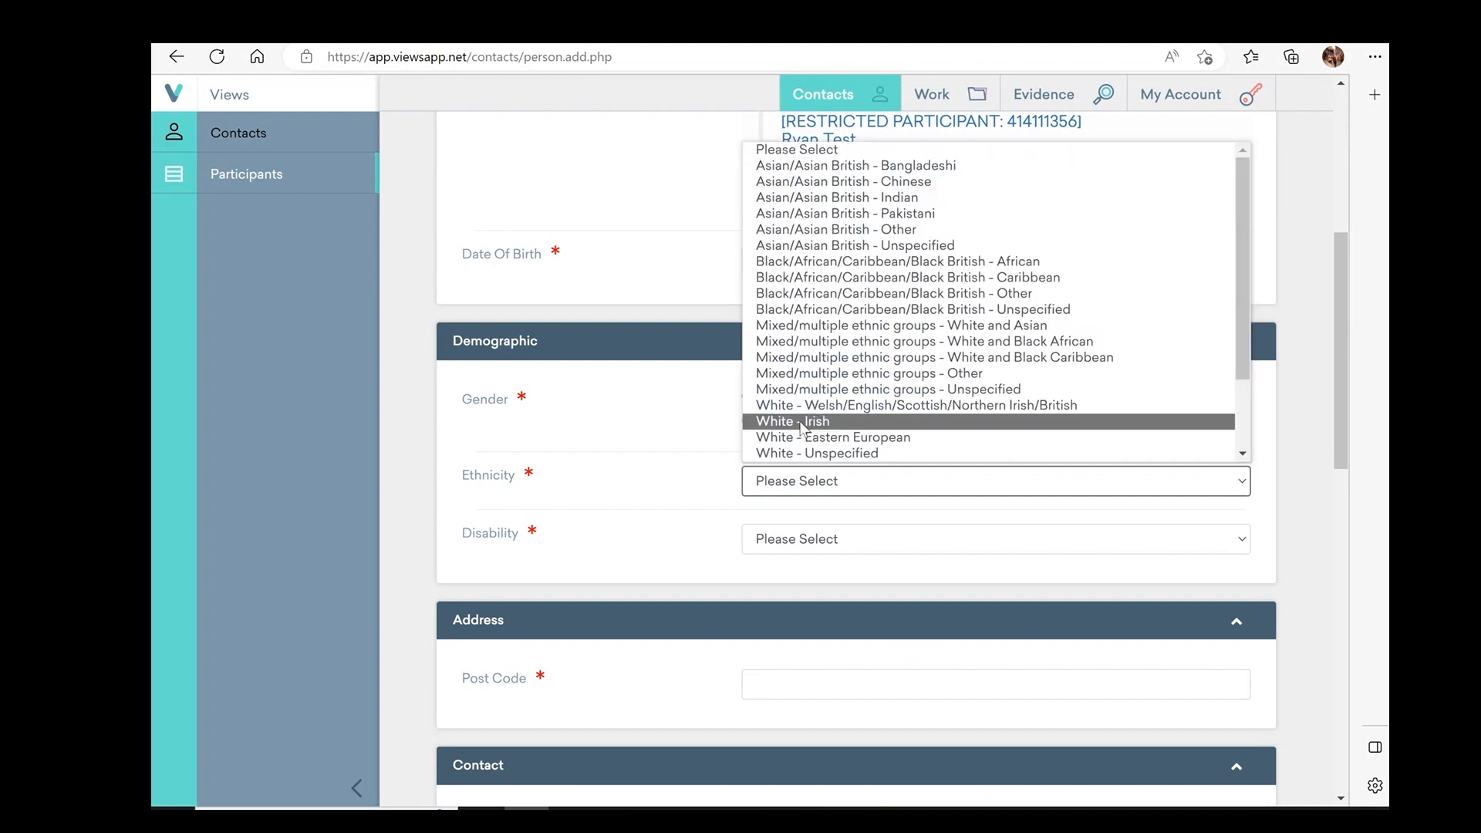
left_click(799, 417)
left_click(1249, 541)
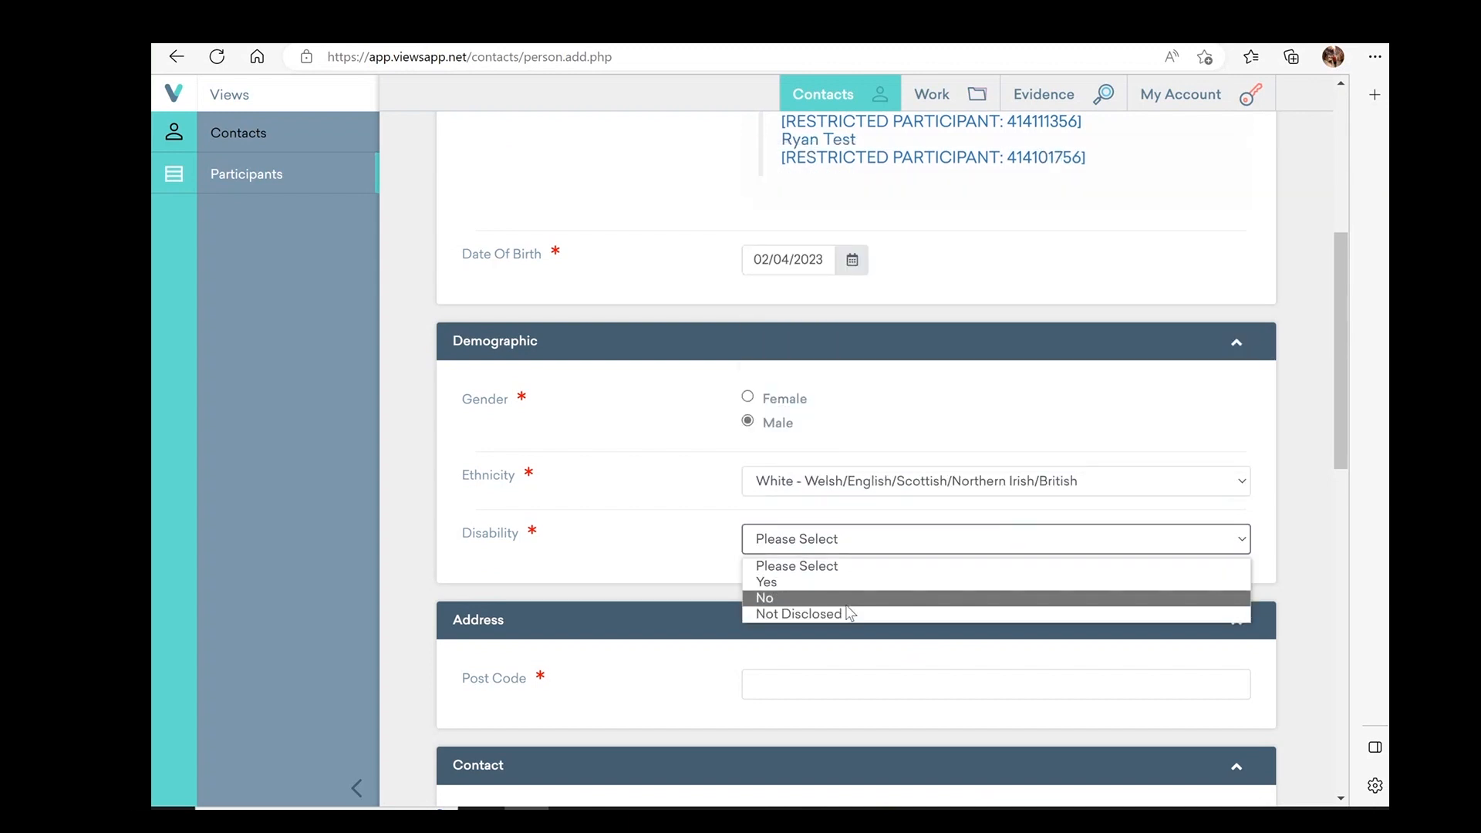
left_click(846, 602)
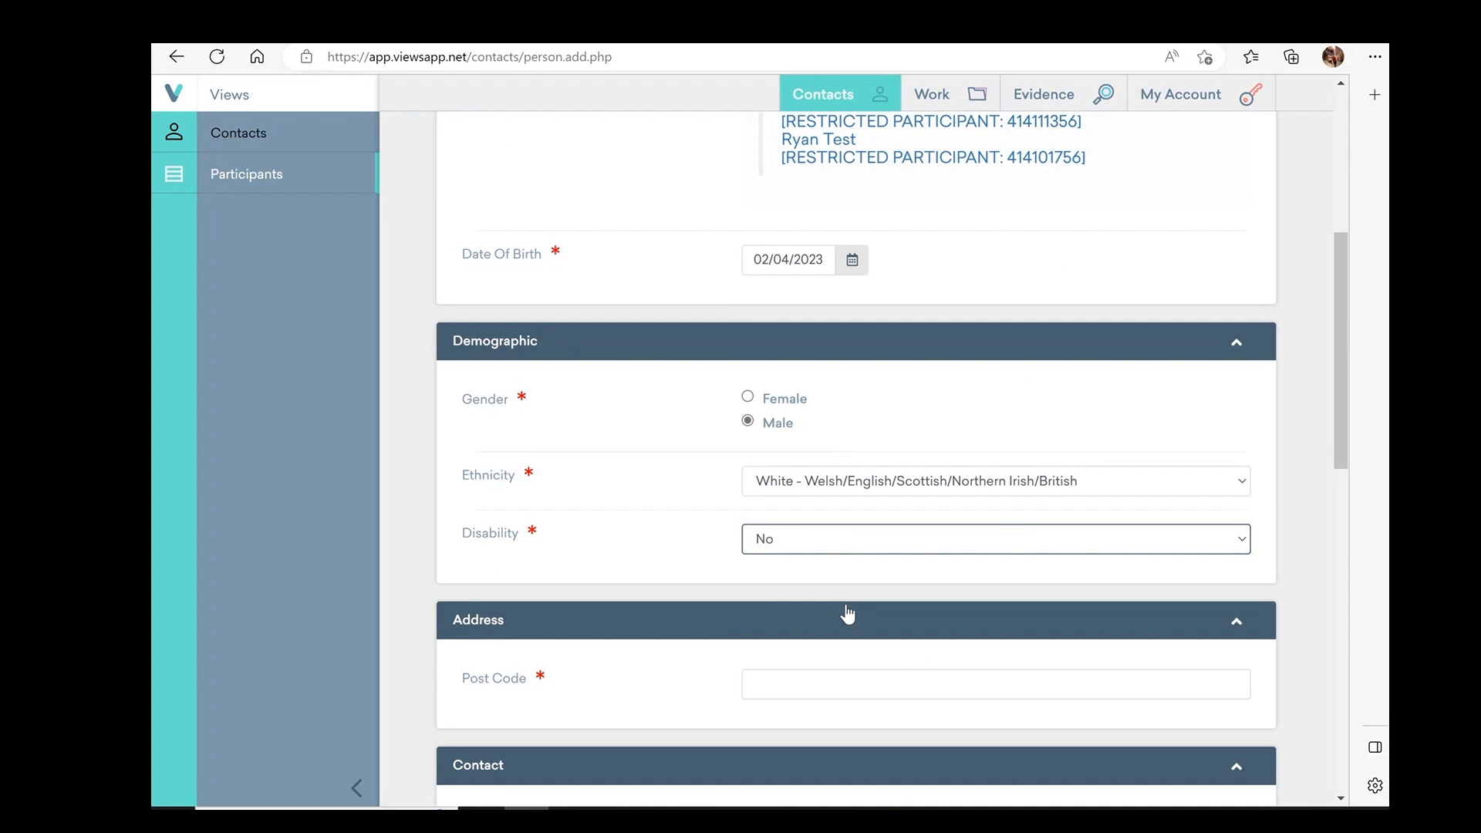
Fill in the participant's post code and e-mail address
scroll(847, 611, "down", 4)
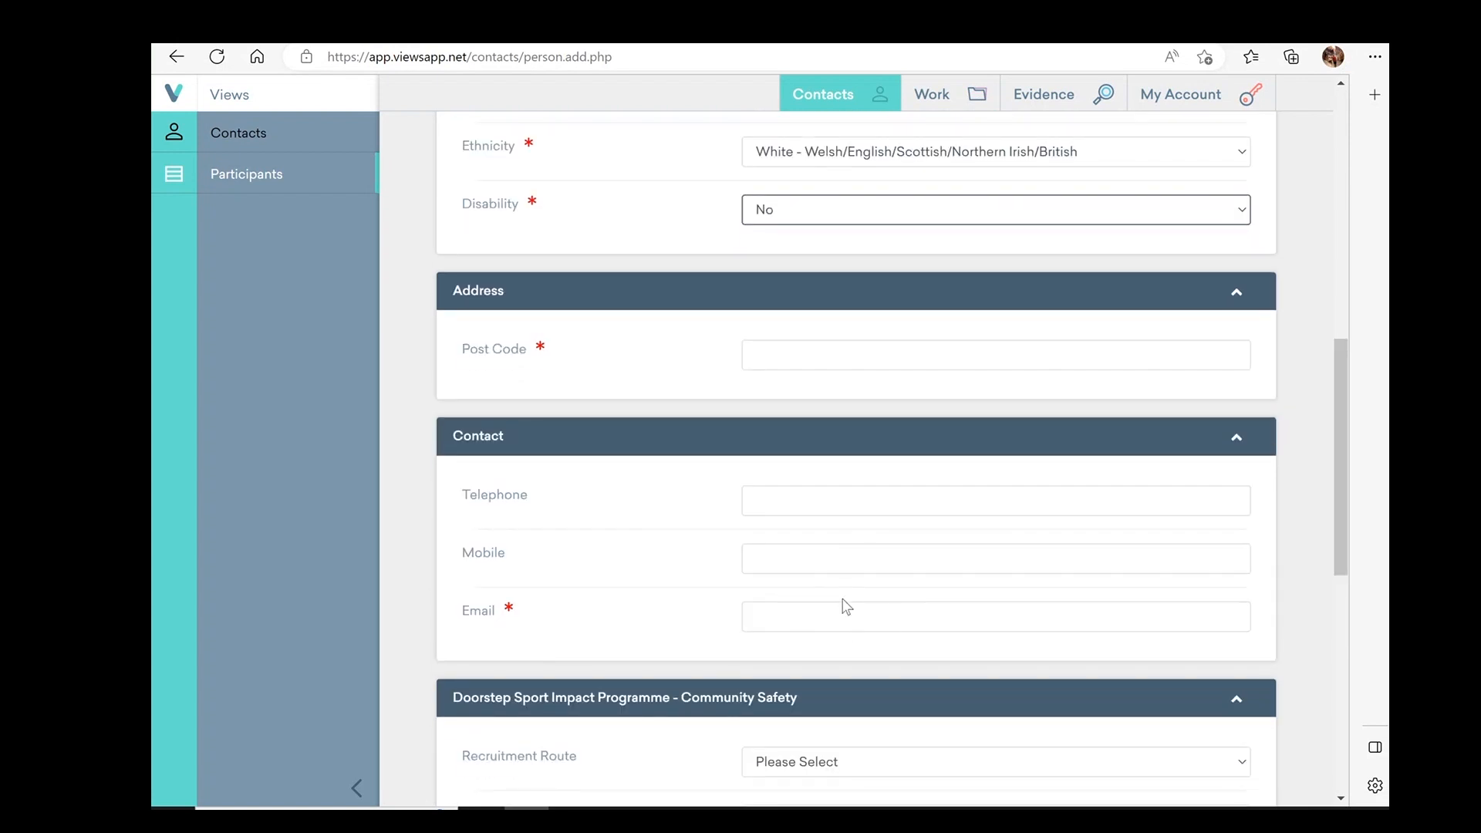
left_click(780, 355)
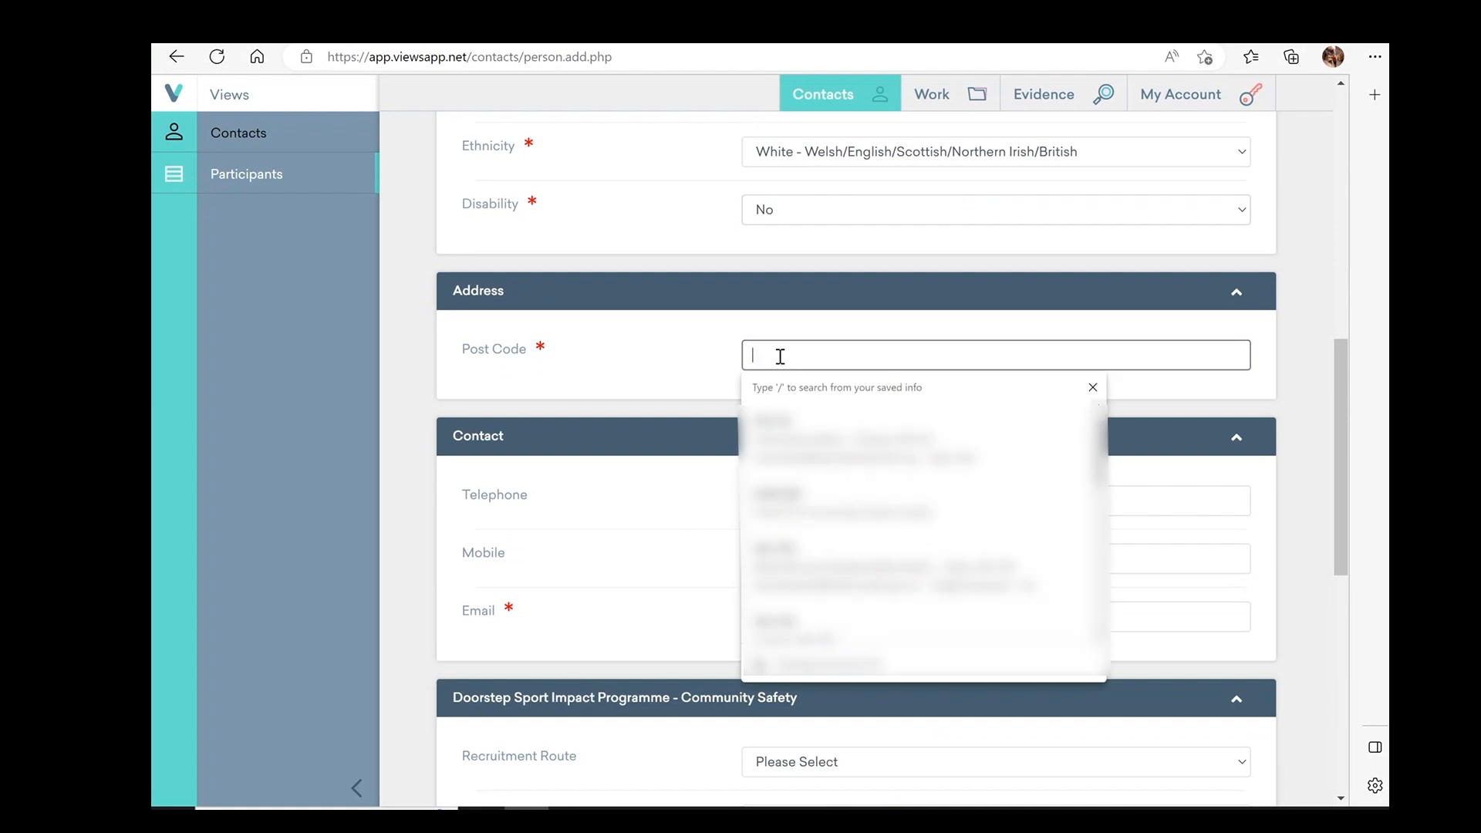
type("W9")
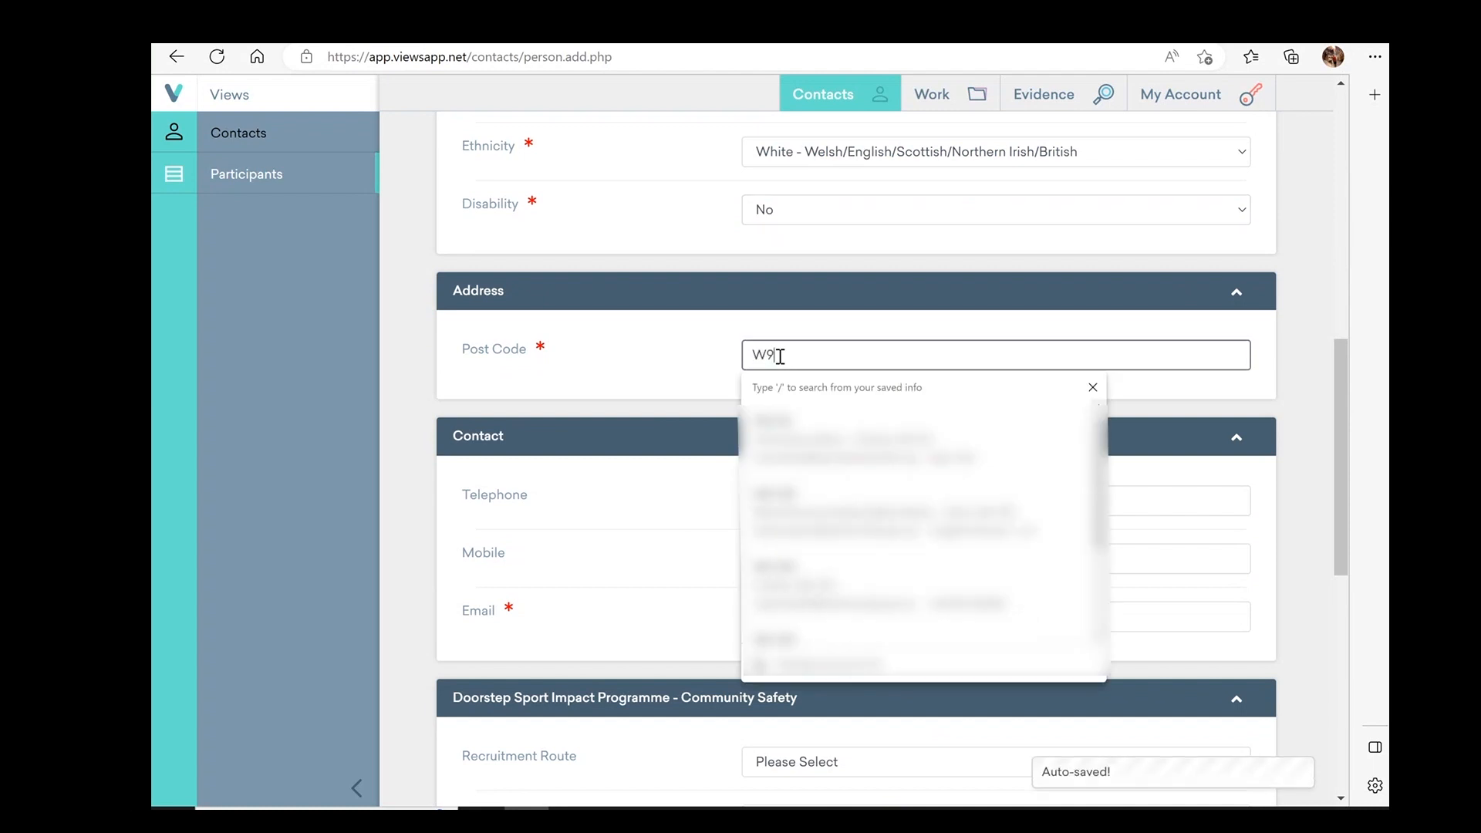
type(" 1US")
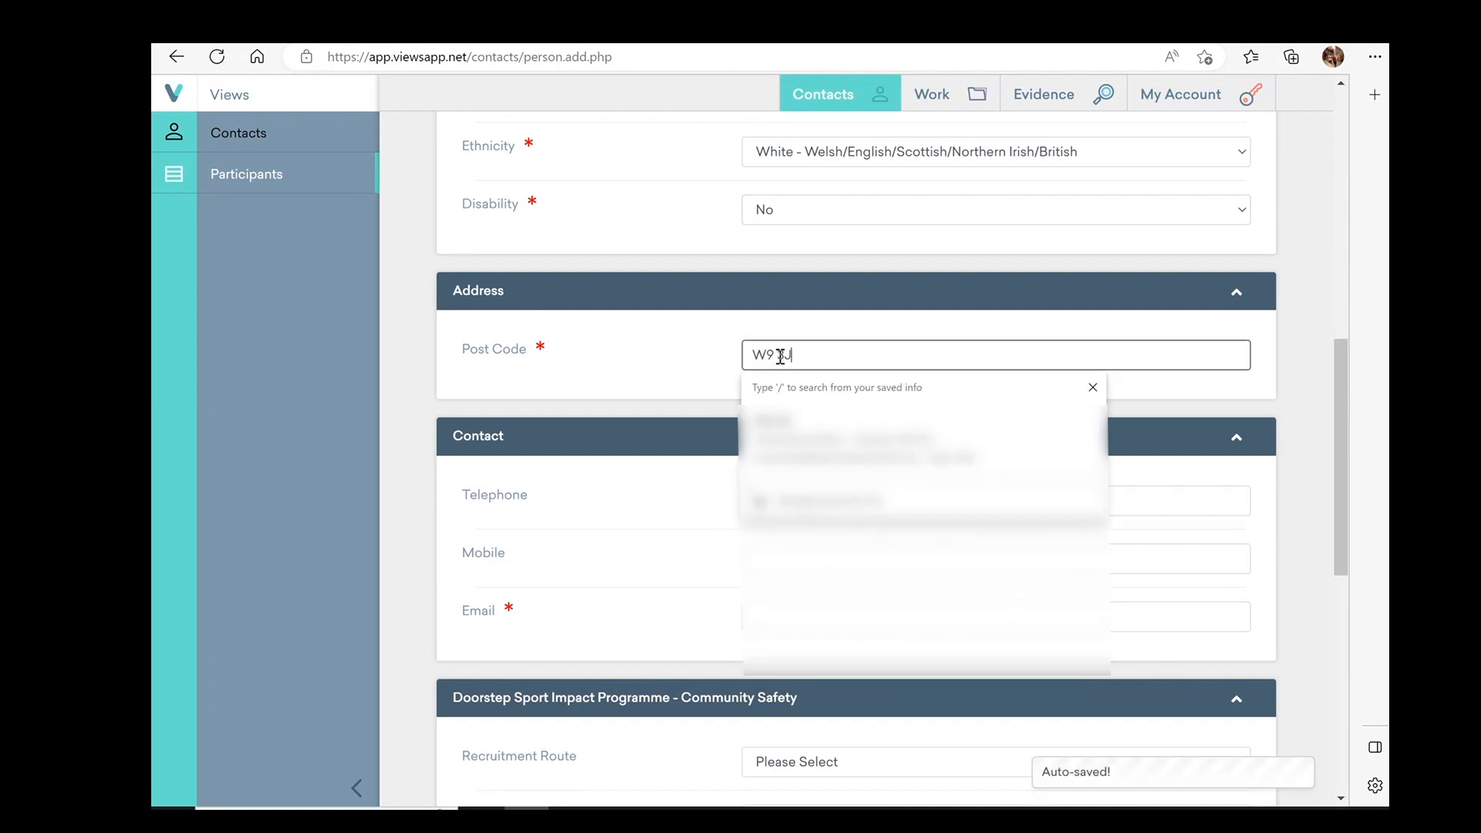
key("Tab")
key("Tab")
key("Tab")
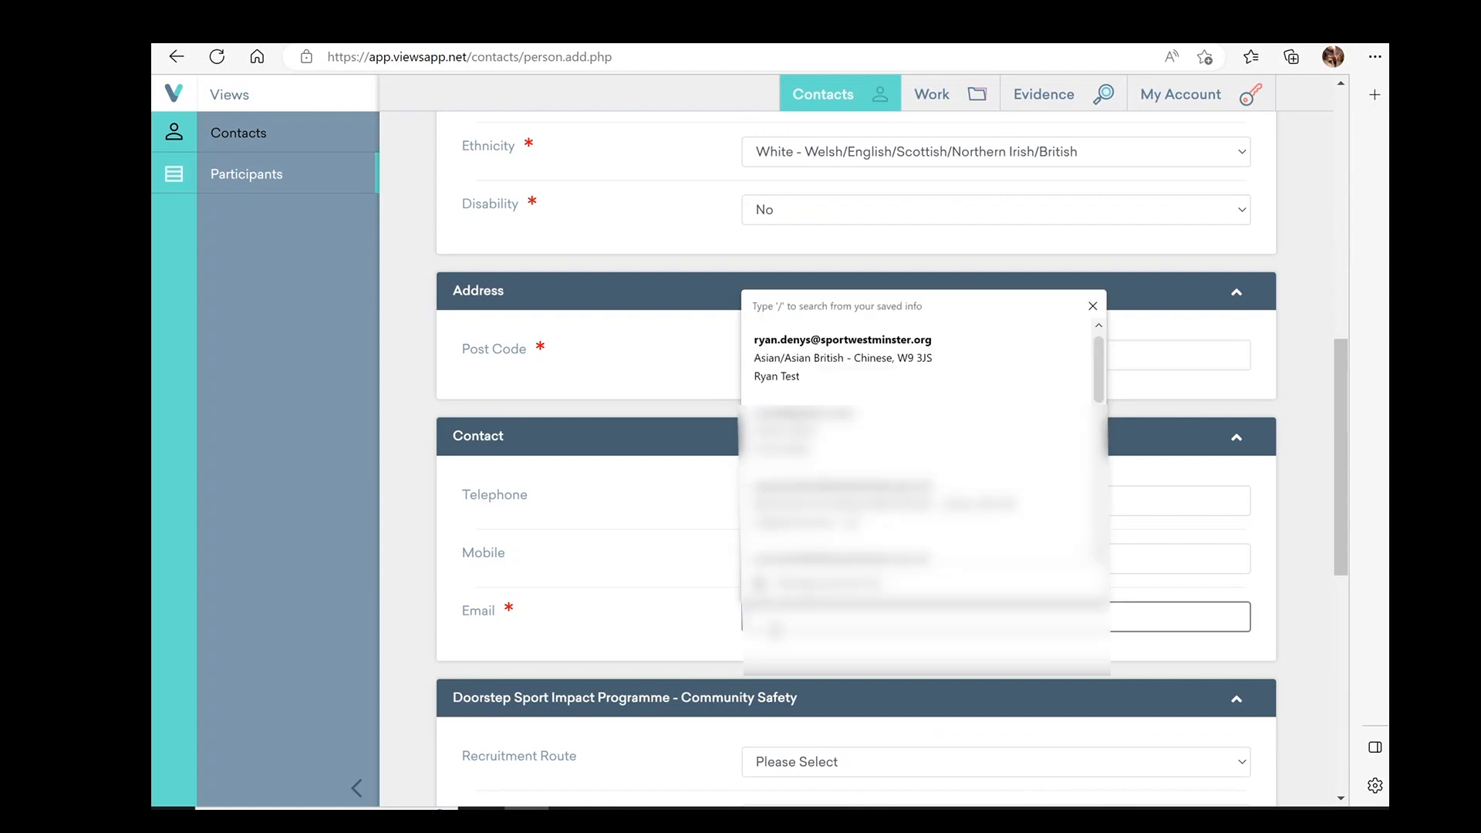
key("Down")
key("Down")
key("Down")
key("Down")
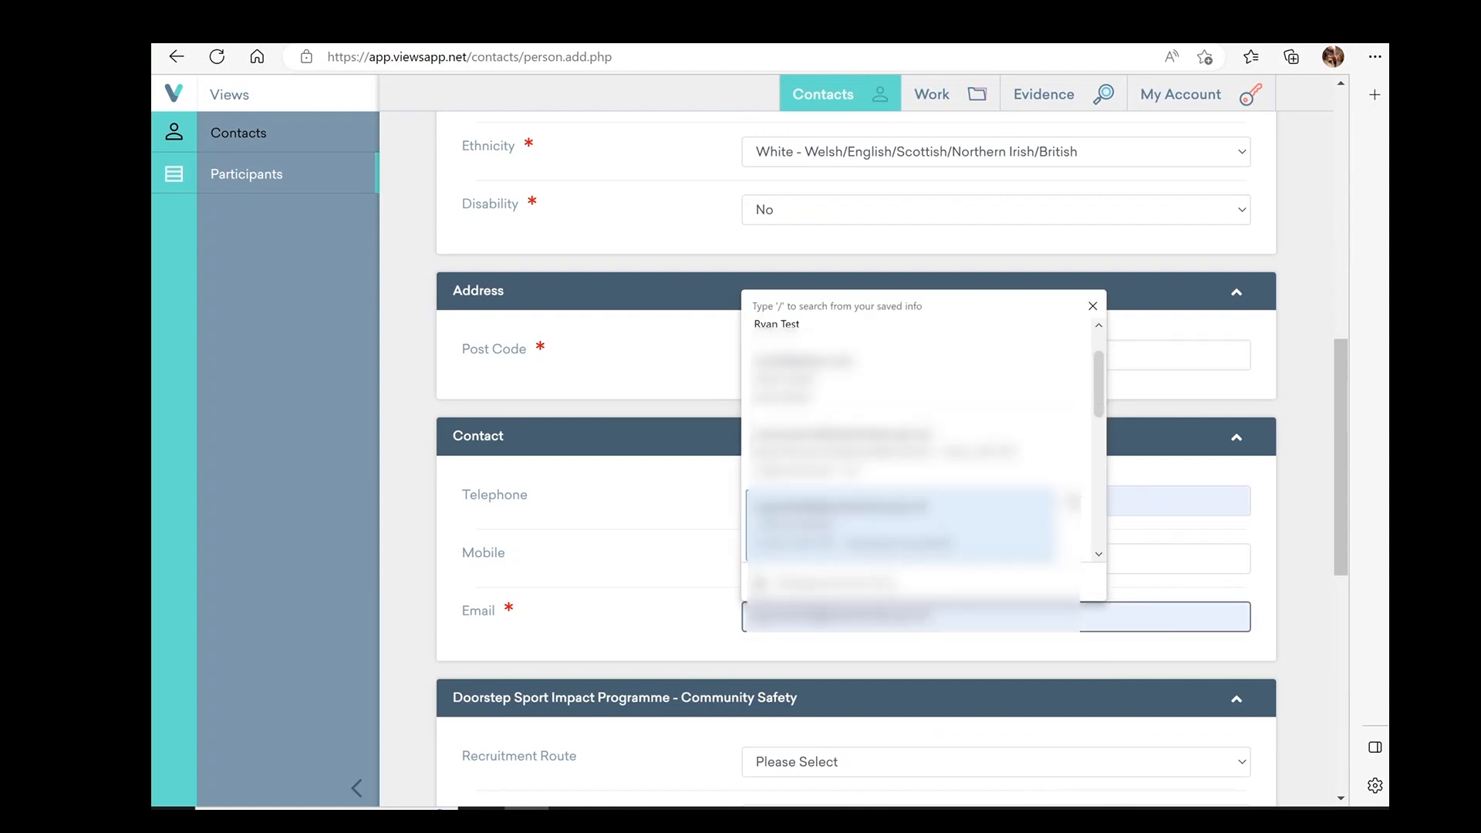
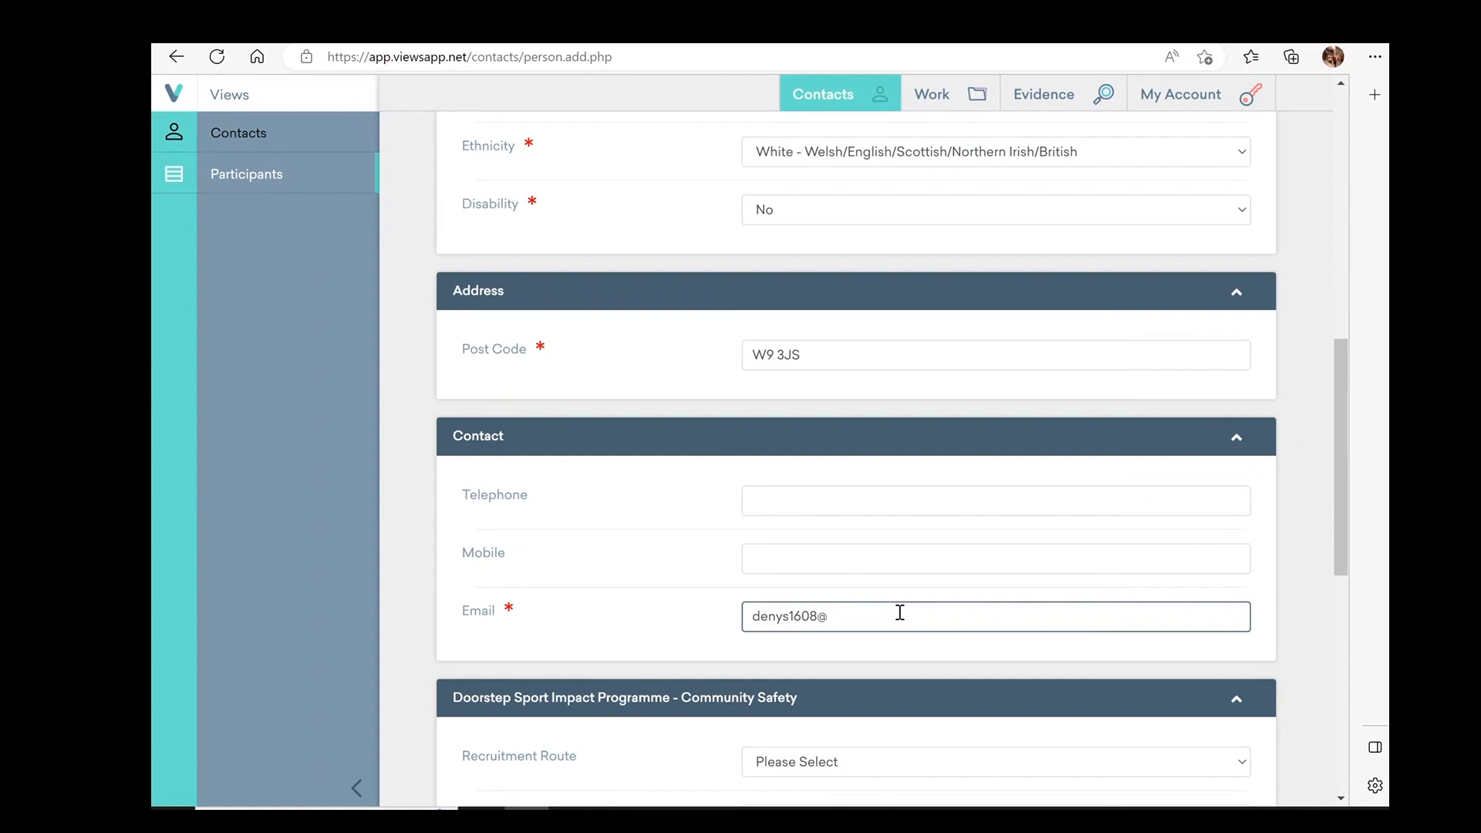
scroll(863, 545, "down", 5)
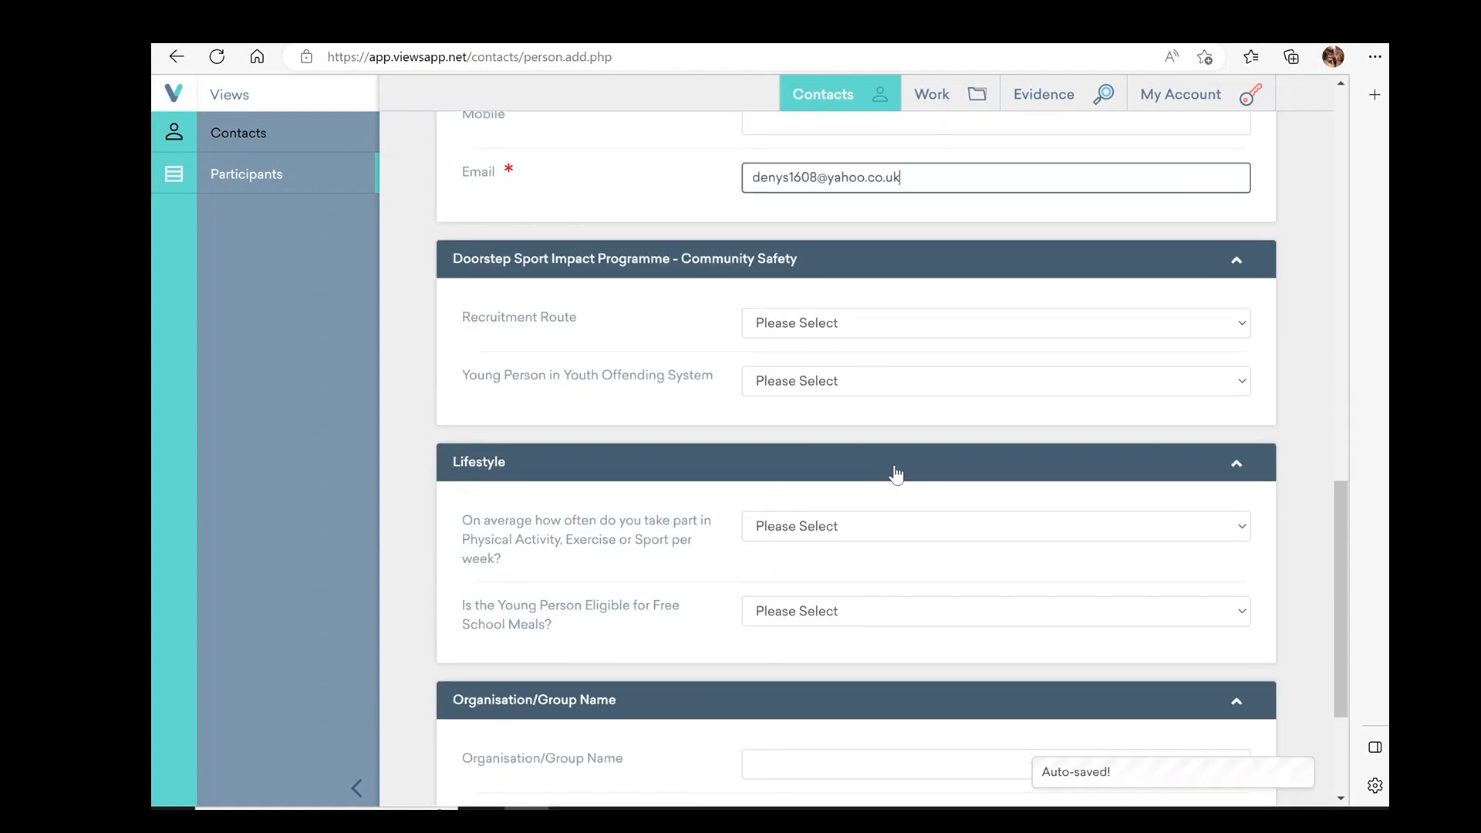
scroll(894, 475, "down", 3)
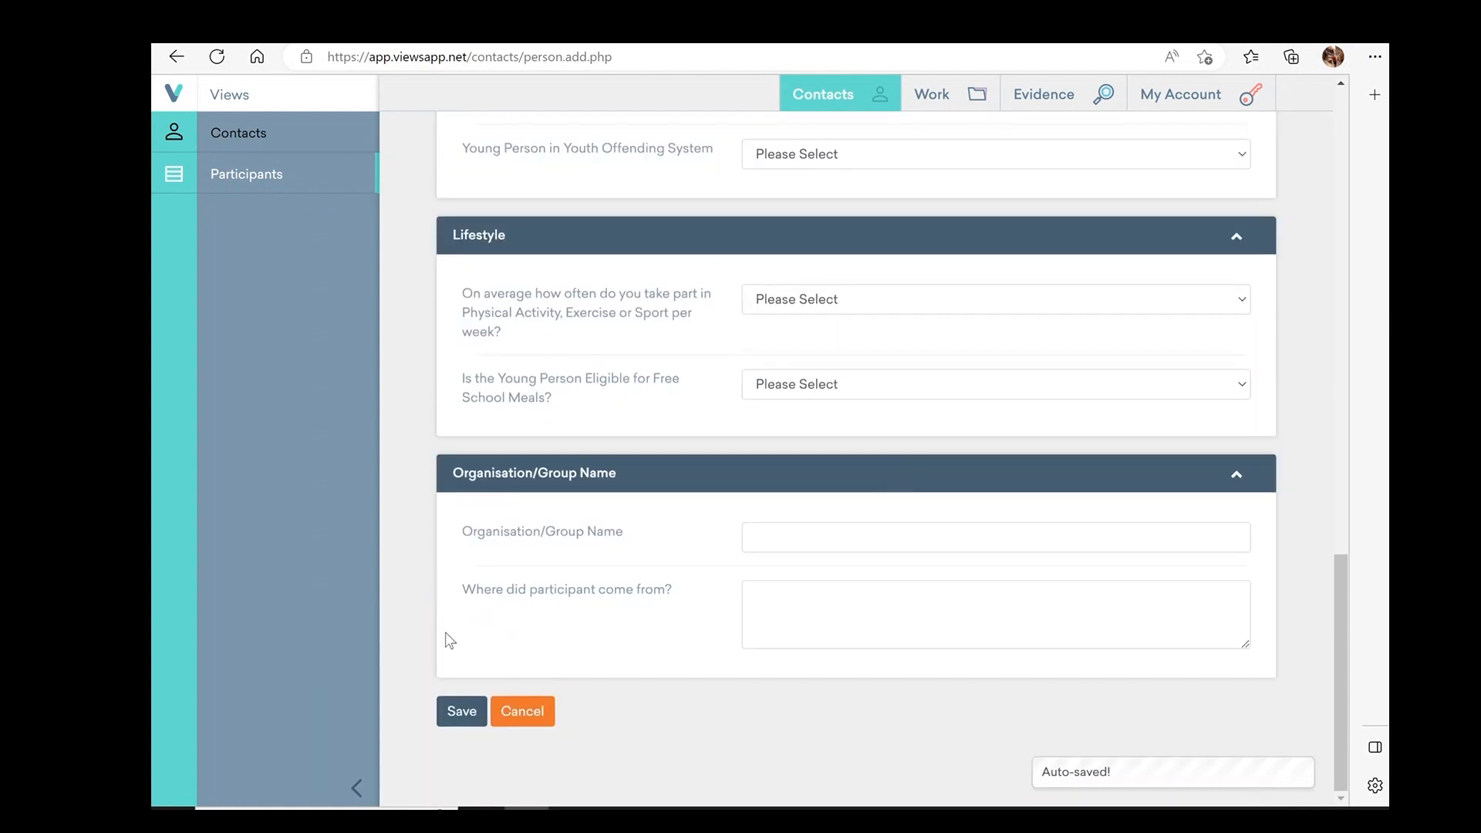
Save the new participant record
left_click(458, 709)
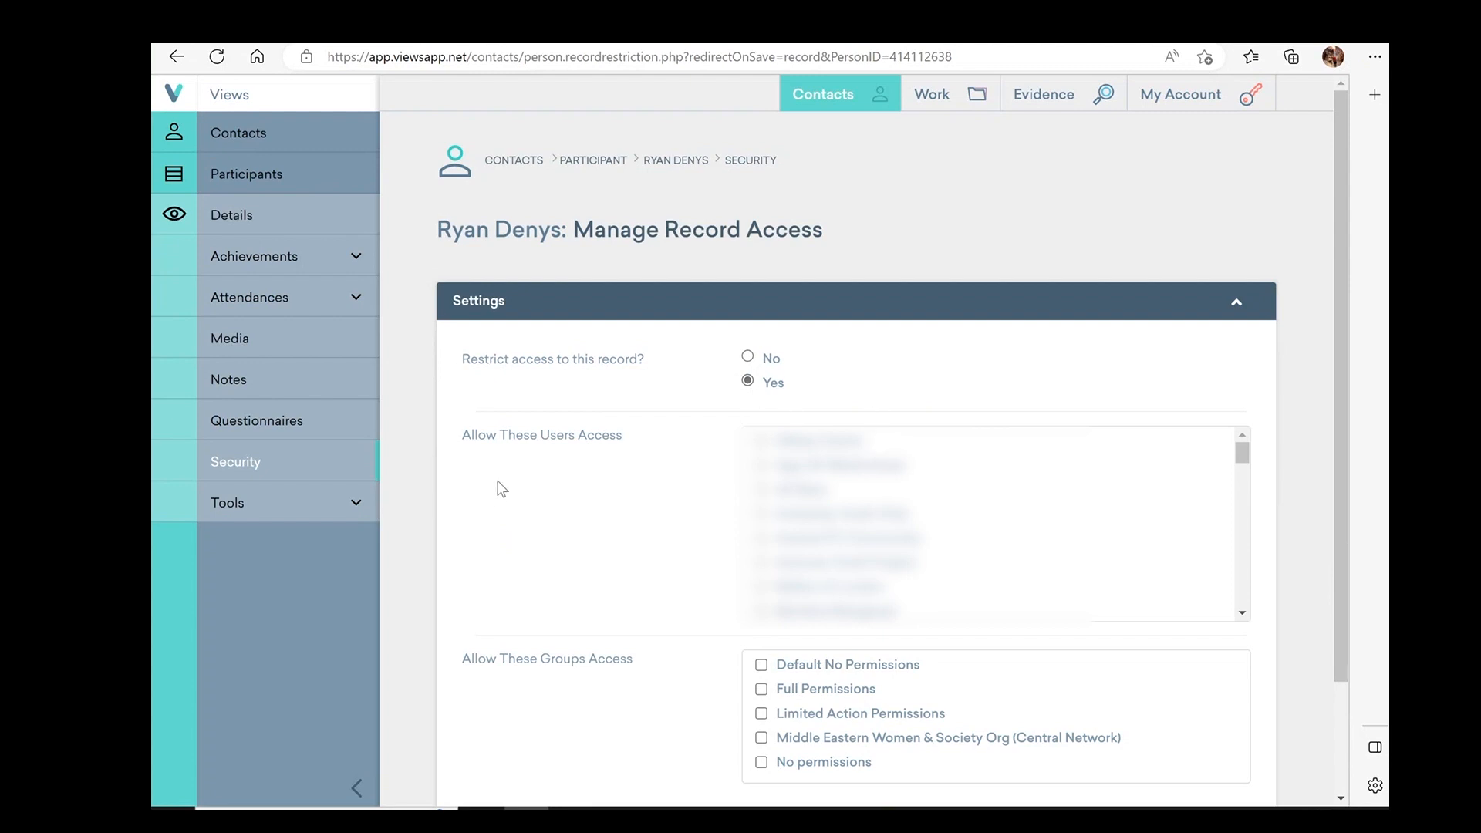
scroll(867, 486, "down", 1)
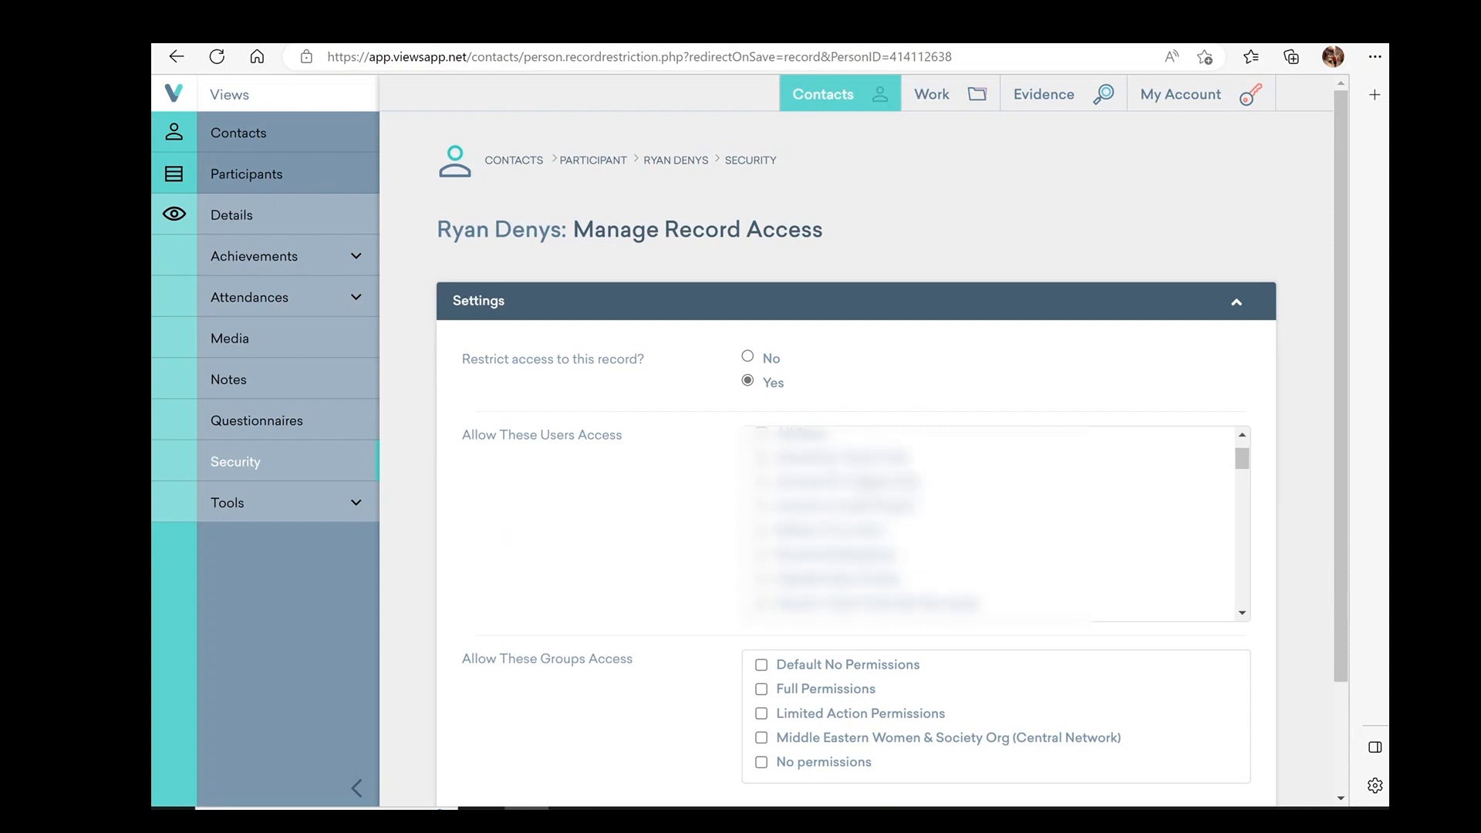
scroll(995, 523, "down", 5)
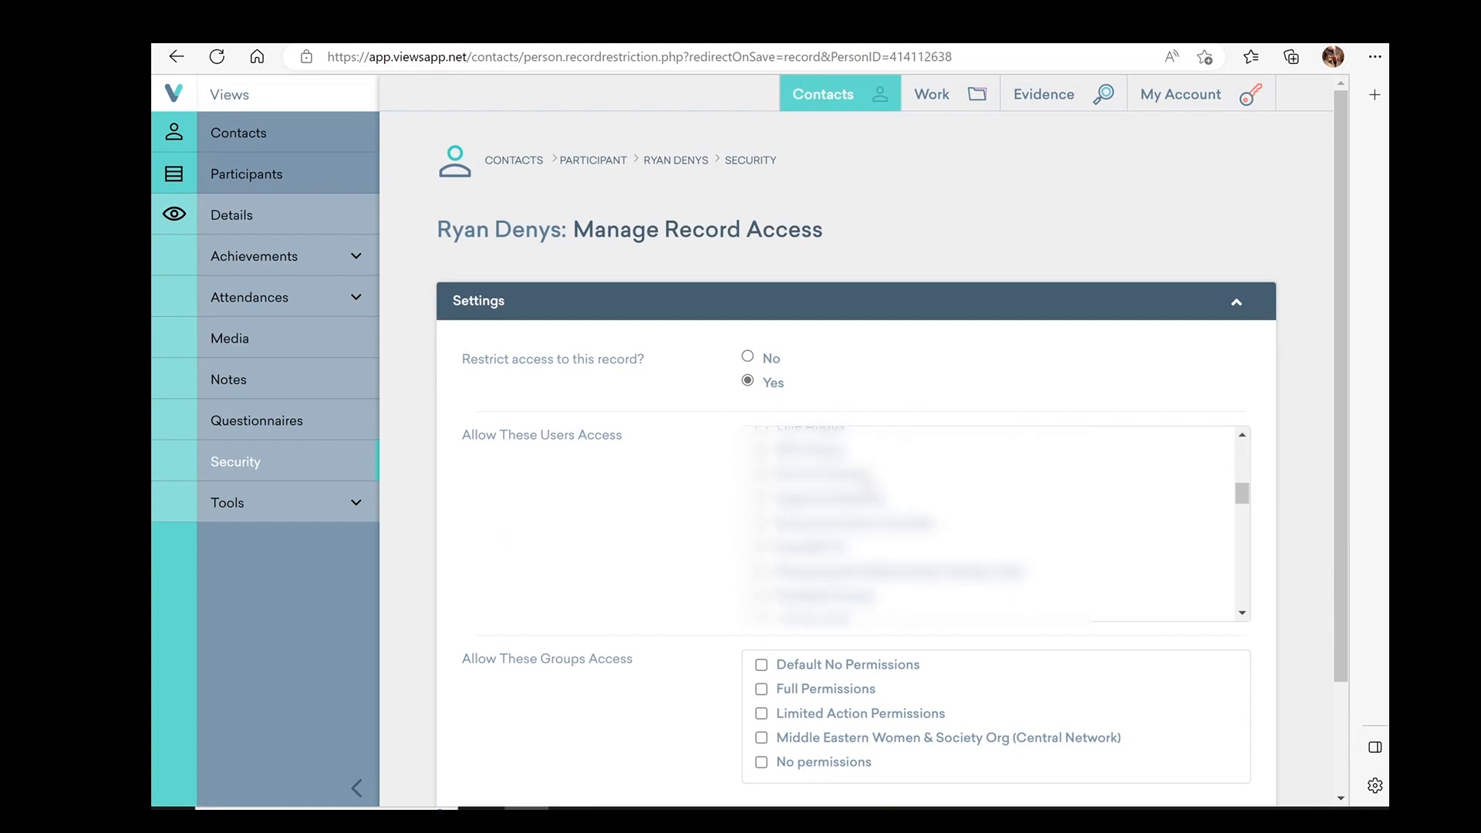
scroll(995, 523, "down", 4)
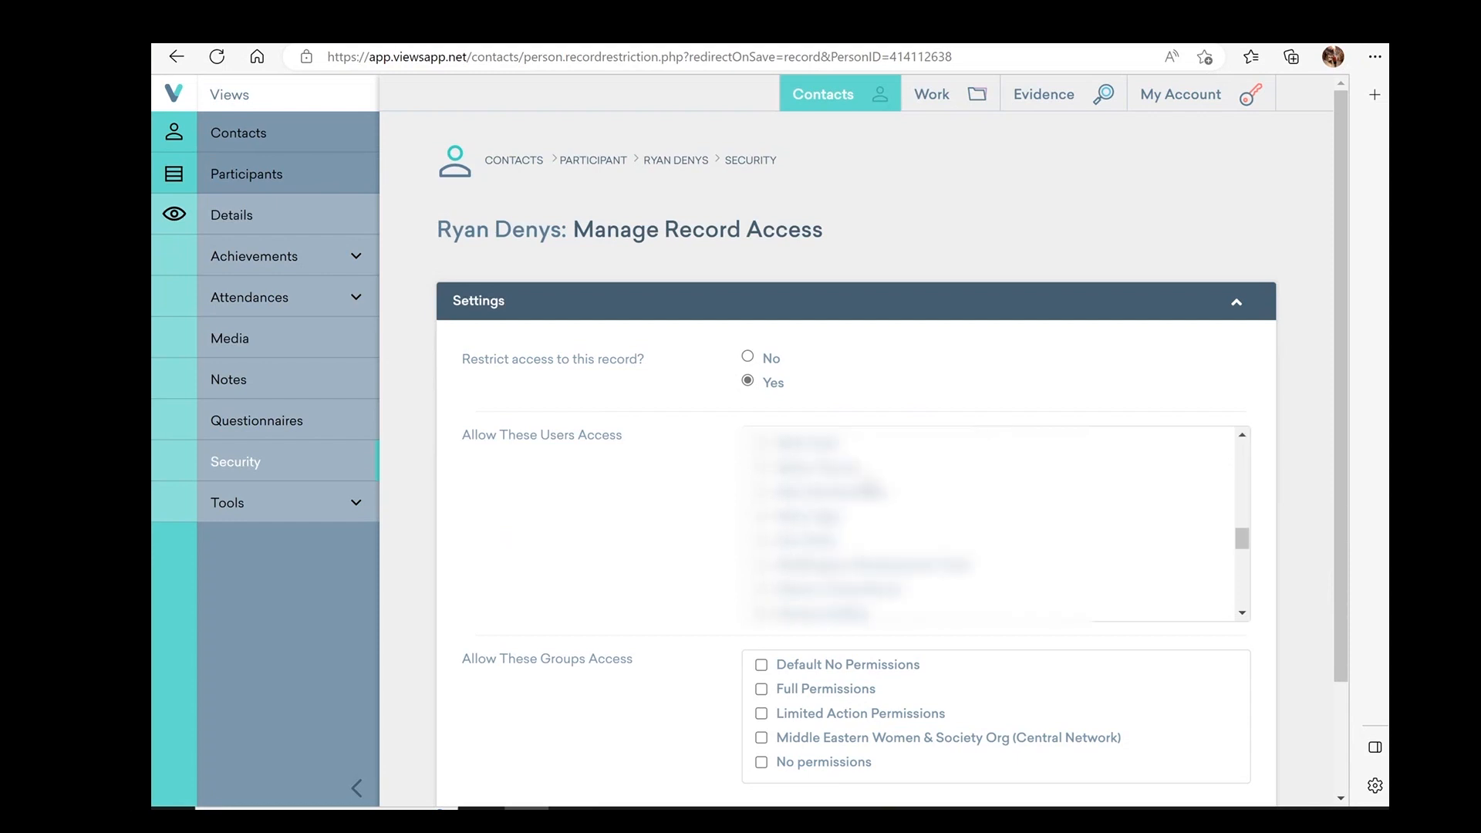
scroll(995, 523, "down", 2)
Grant record access to the test user and the Limited Action Permissions group, and save
left_click(806, 503)
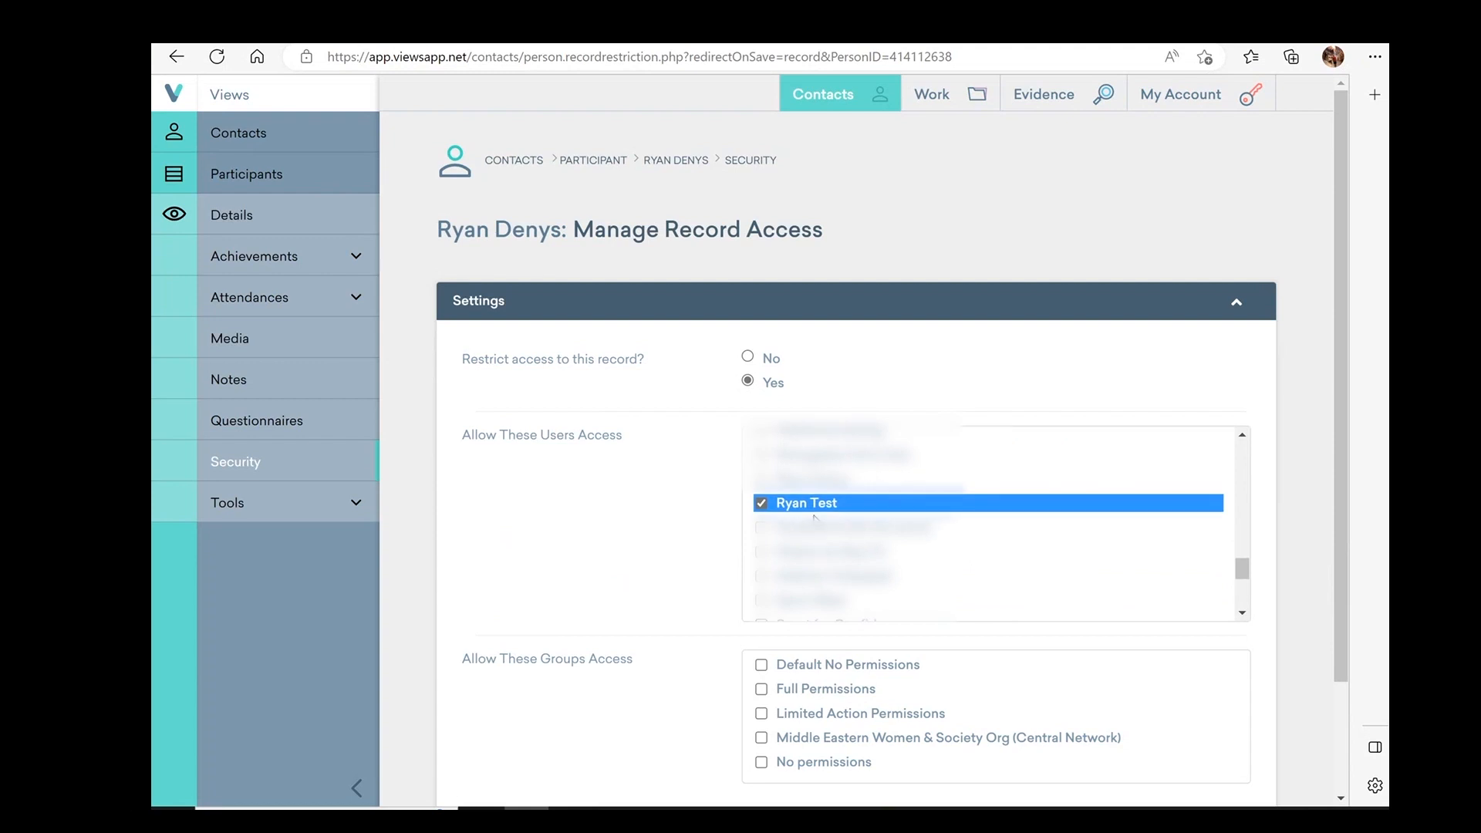
scroll(563, 586, "down", 2)
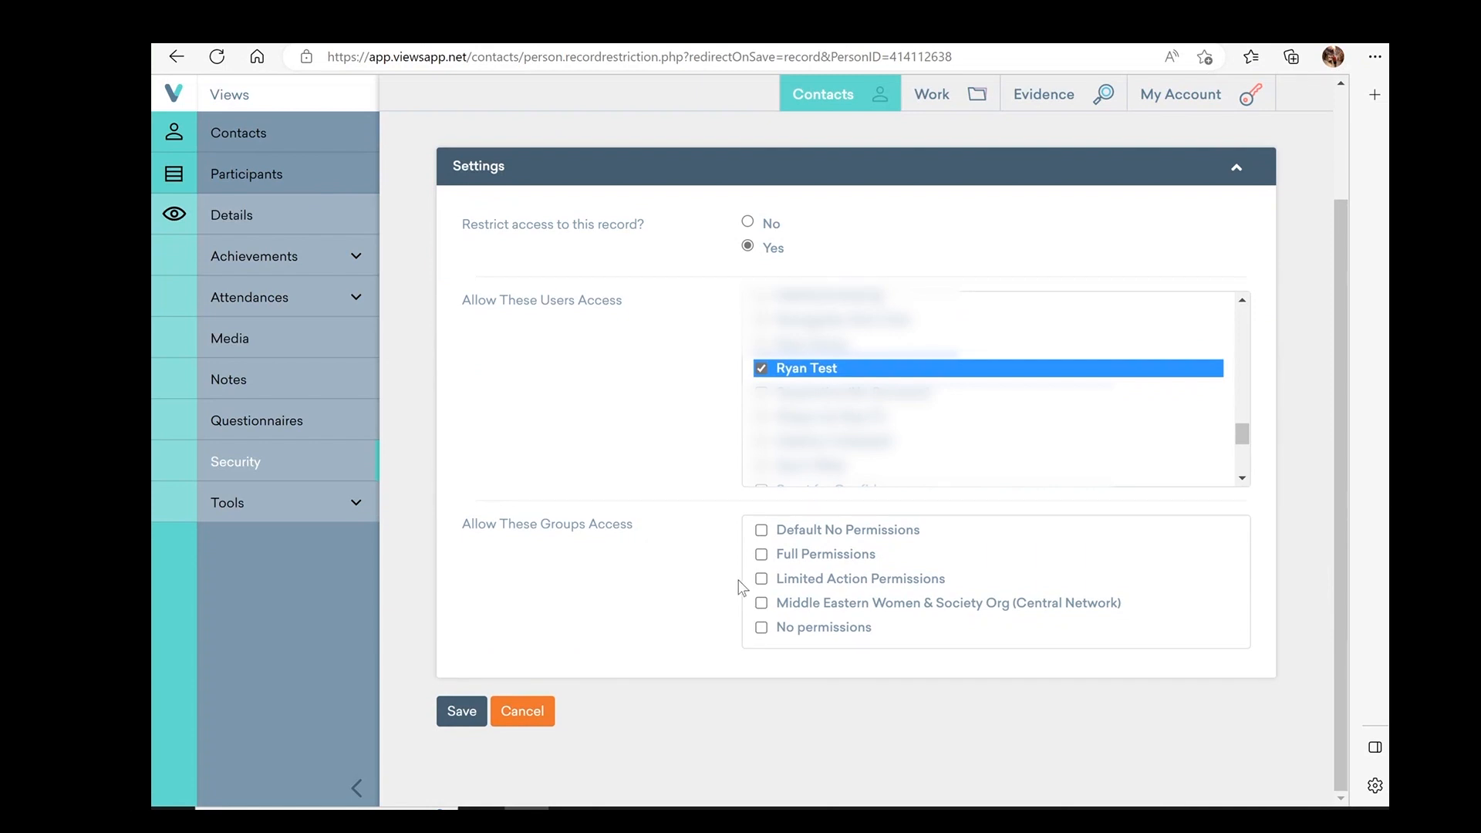
left_click(761, 579)
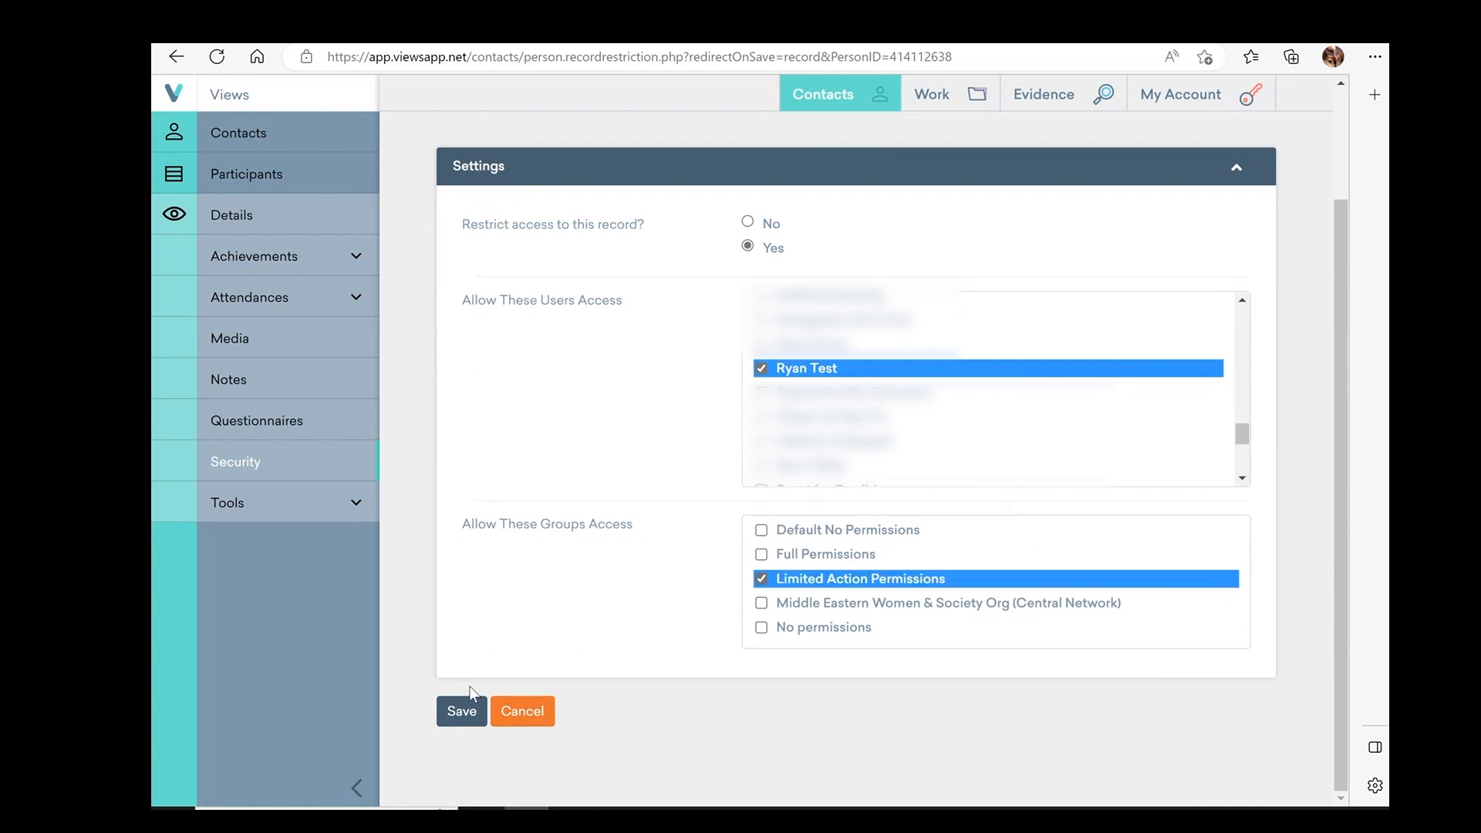
left_click(462, 713)
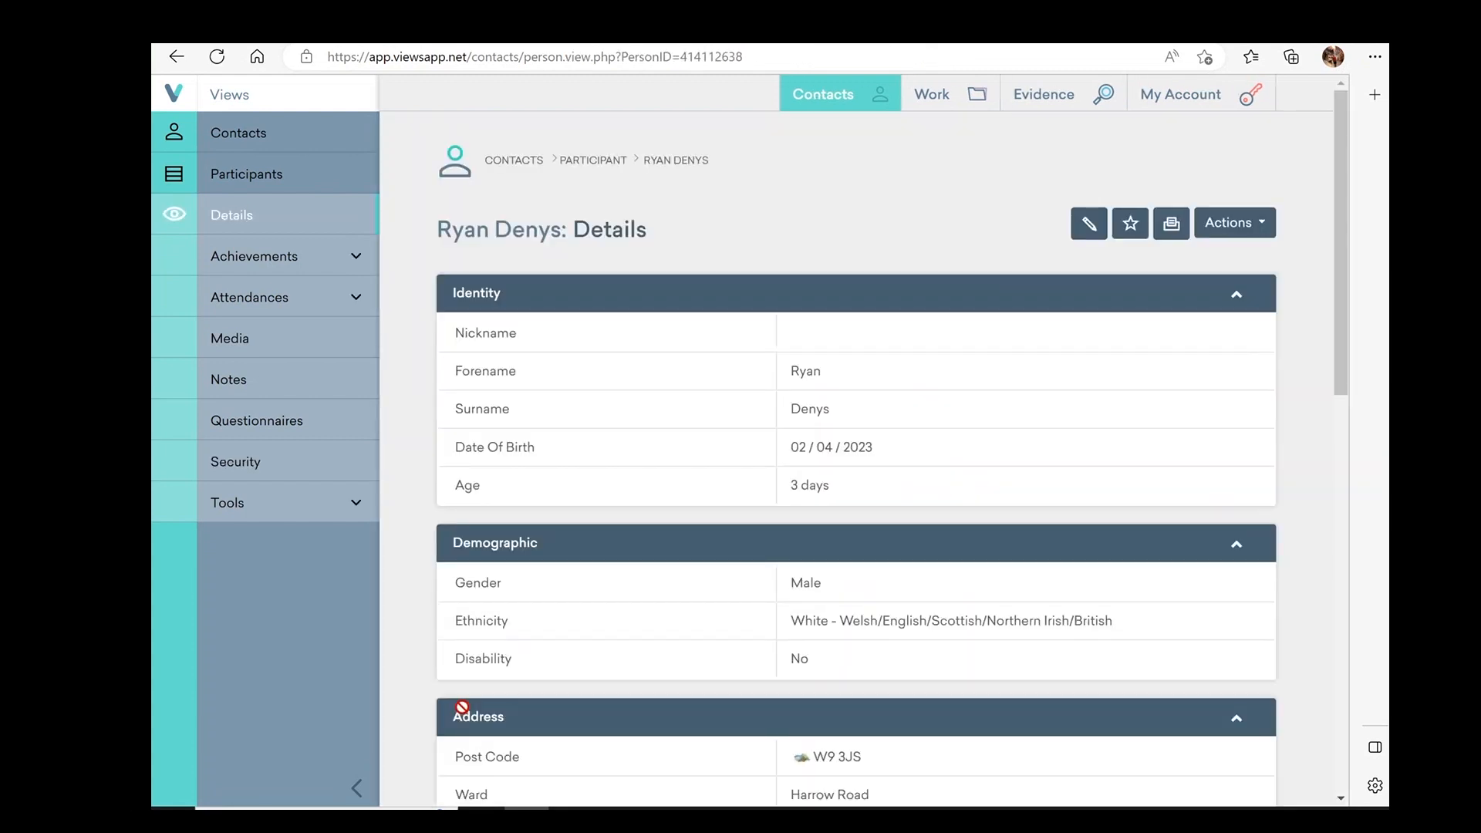
scroll(582, 618, "down", 3)
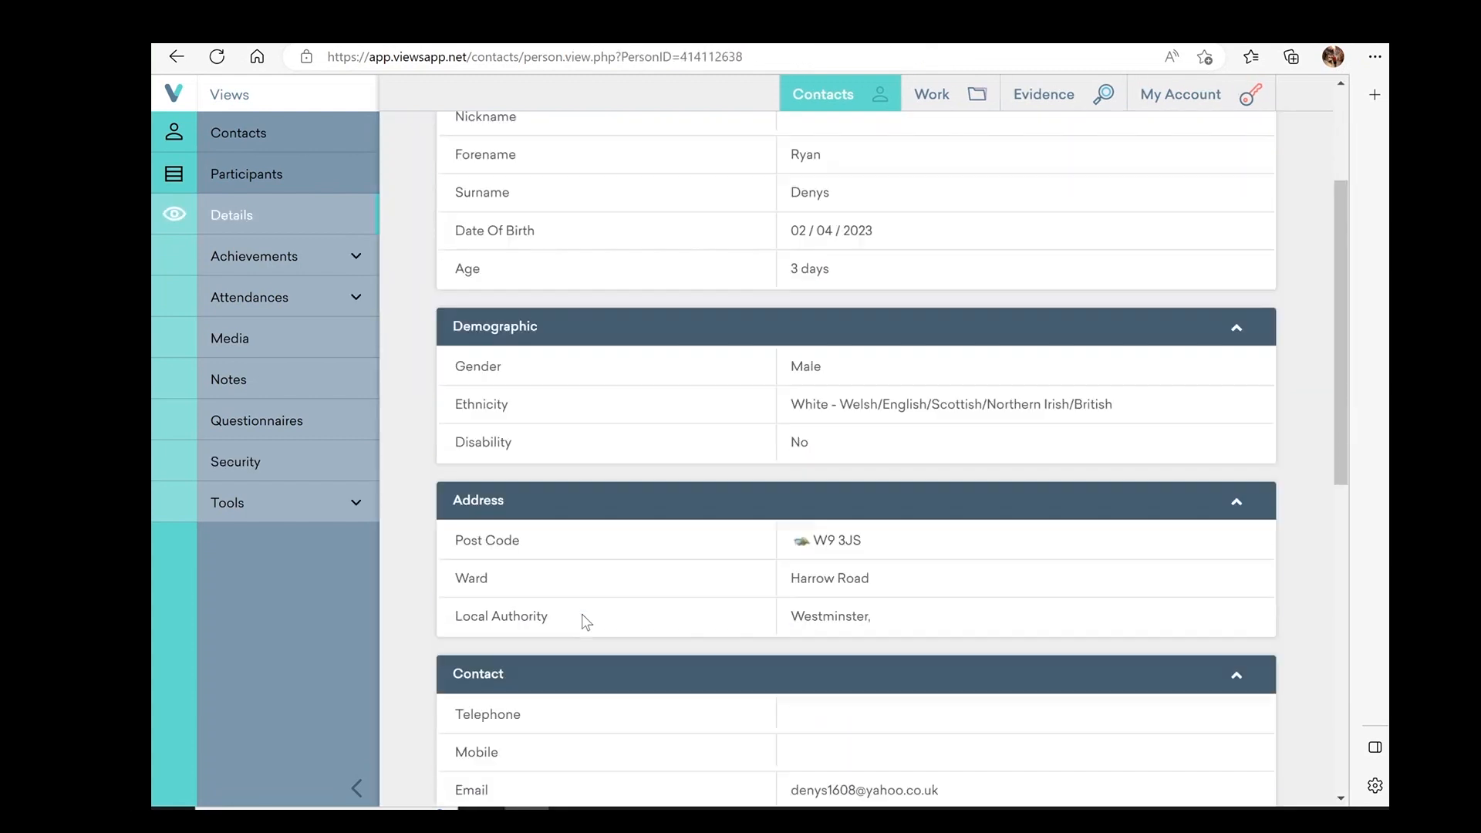
scroll(582, 618, "up", 3)
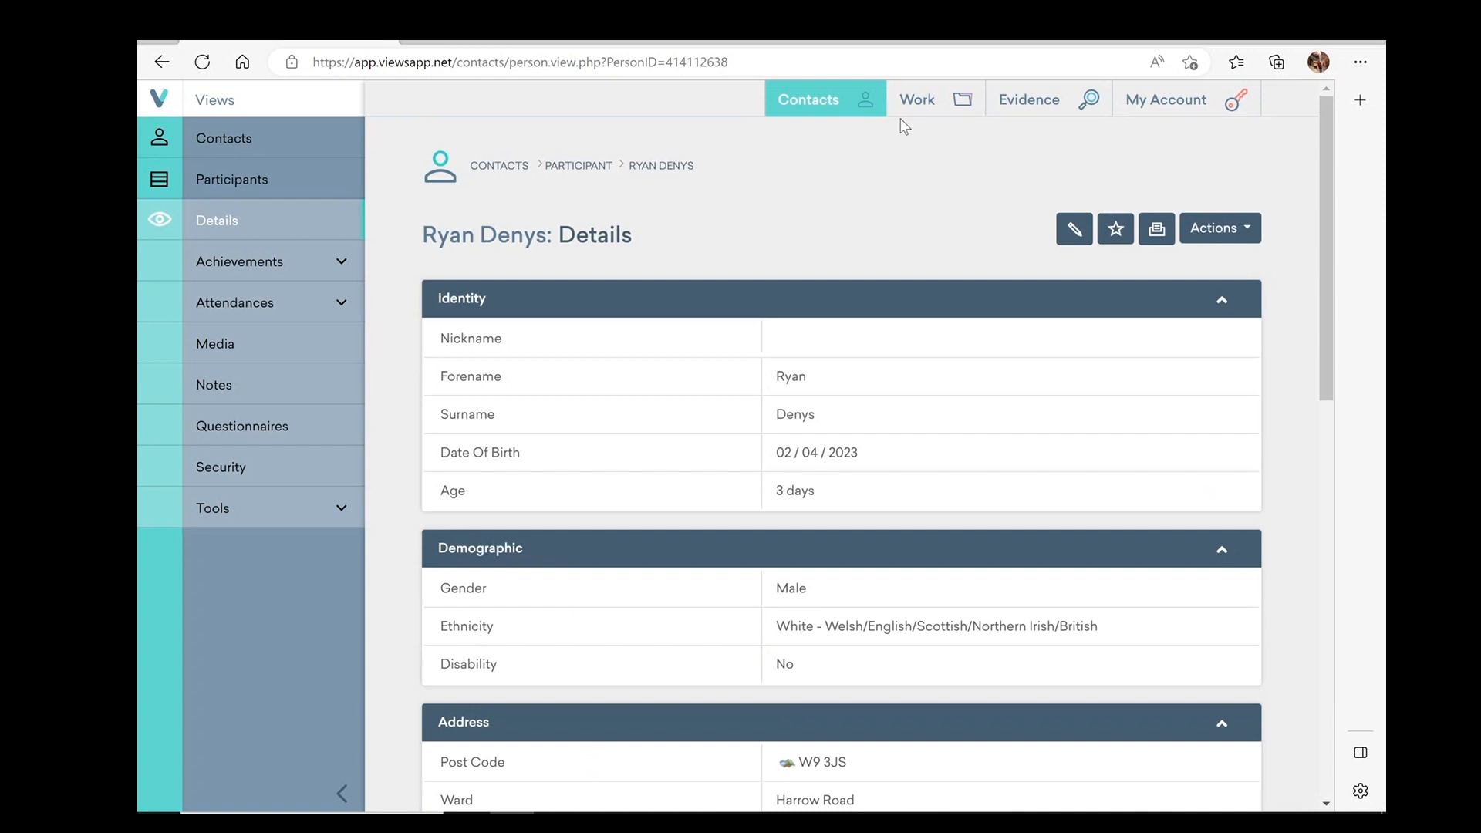
Return to the participant's Manage Record Access page
mouse_move(908, 109)
left_click(163, 63)
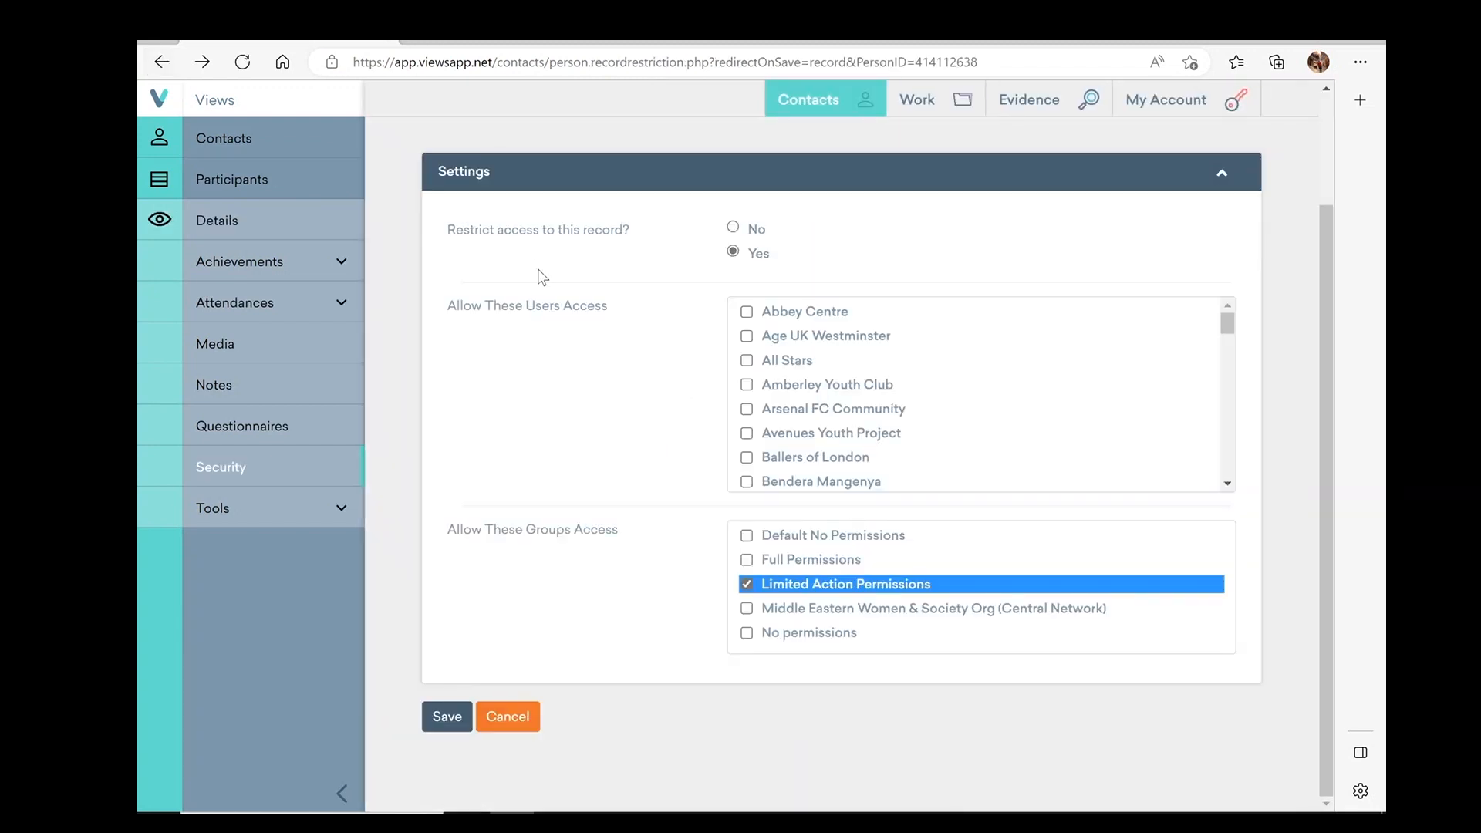
mouse_move(894, 99)
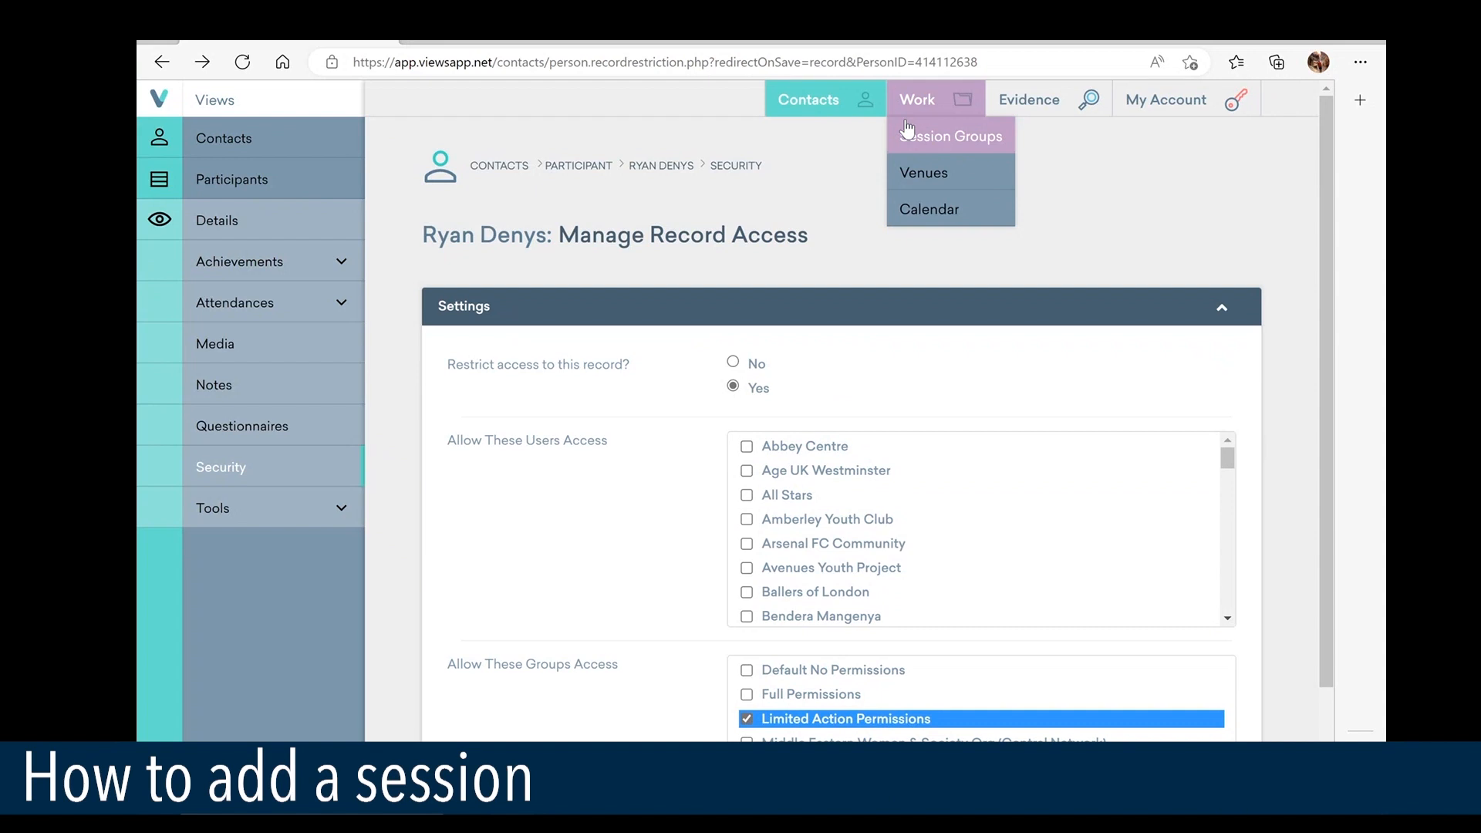
Search Session Groups for 'test' and open the matching group's Sessions list
left_click(908, 129)
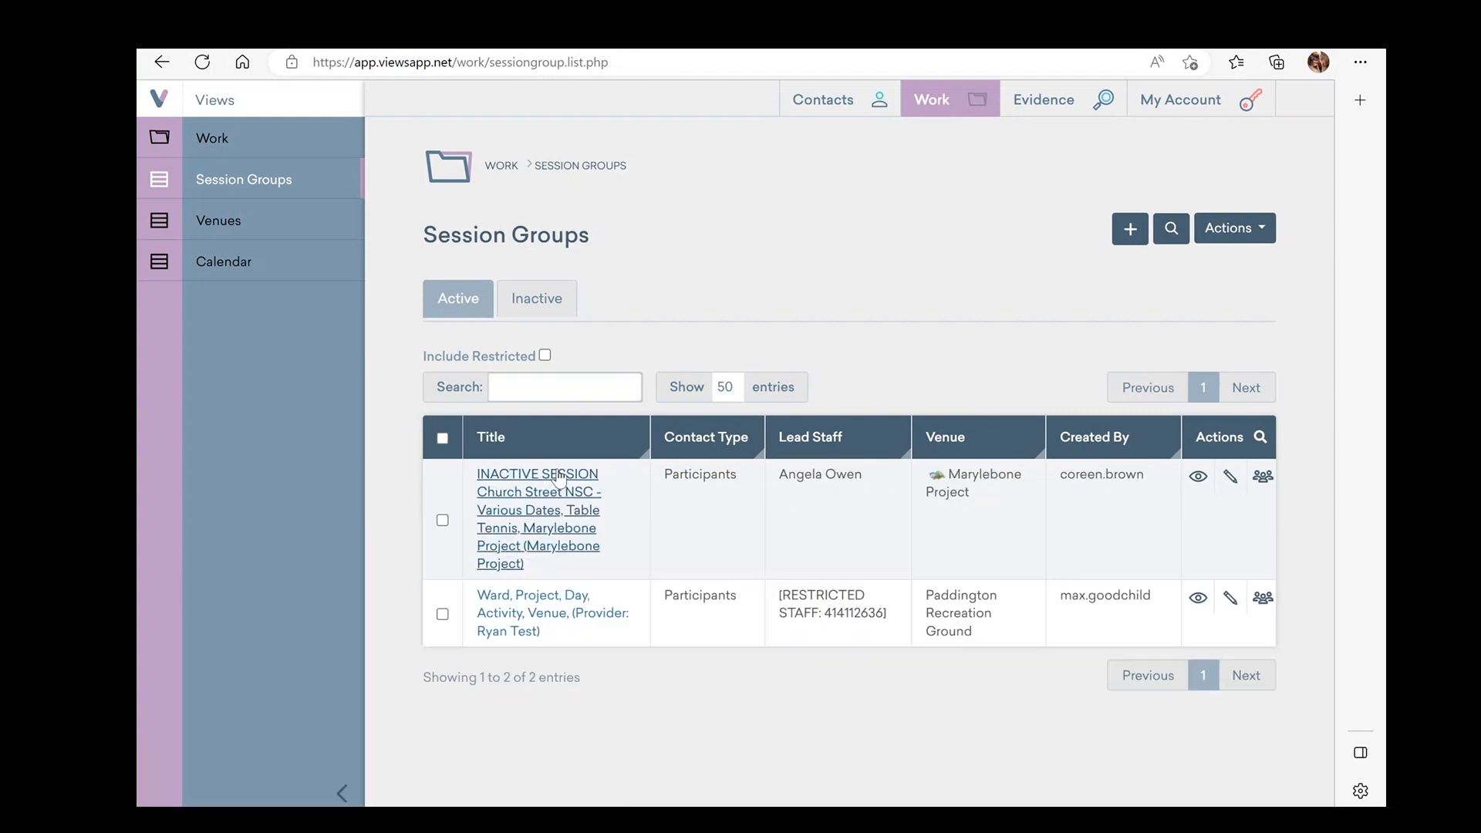
left_click(559, 391)
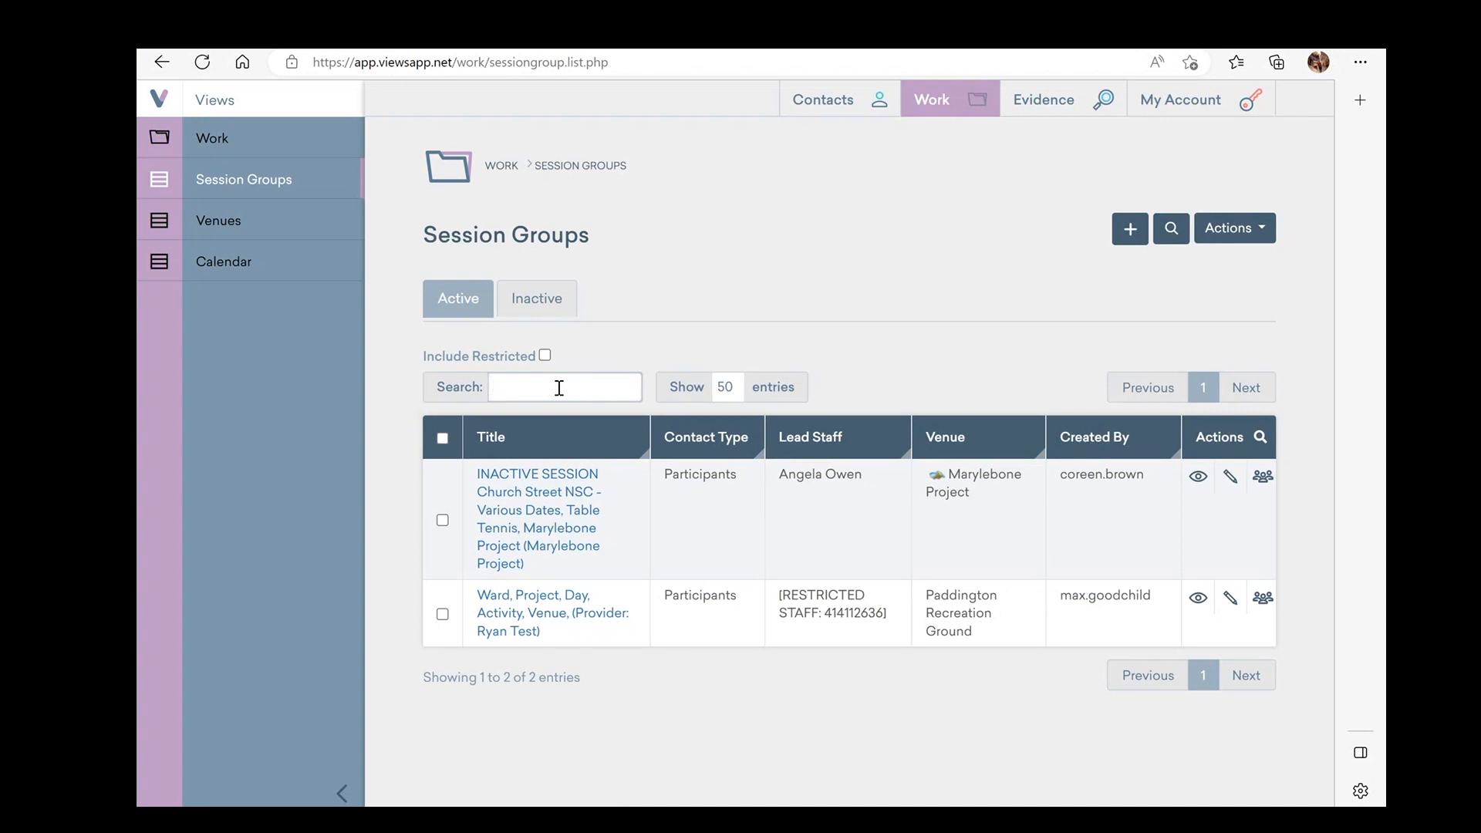
type("test")
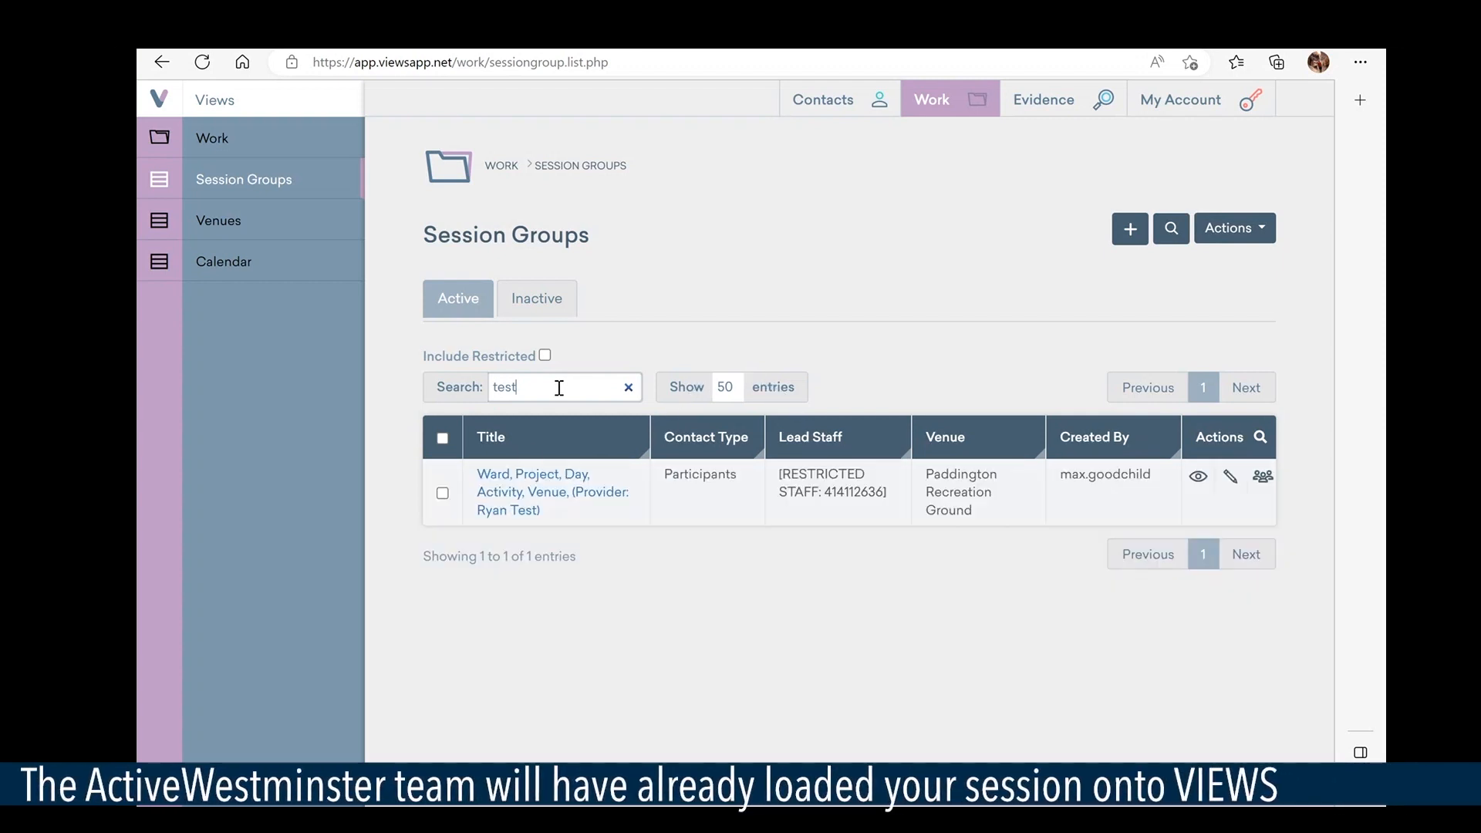
left_click(509, 502)
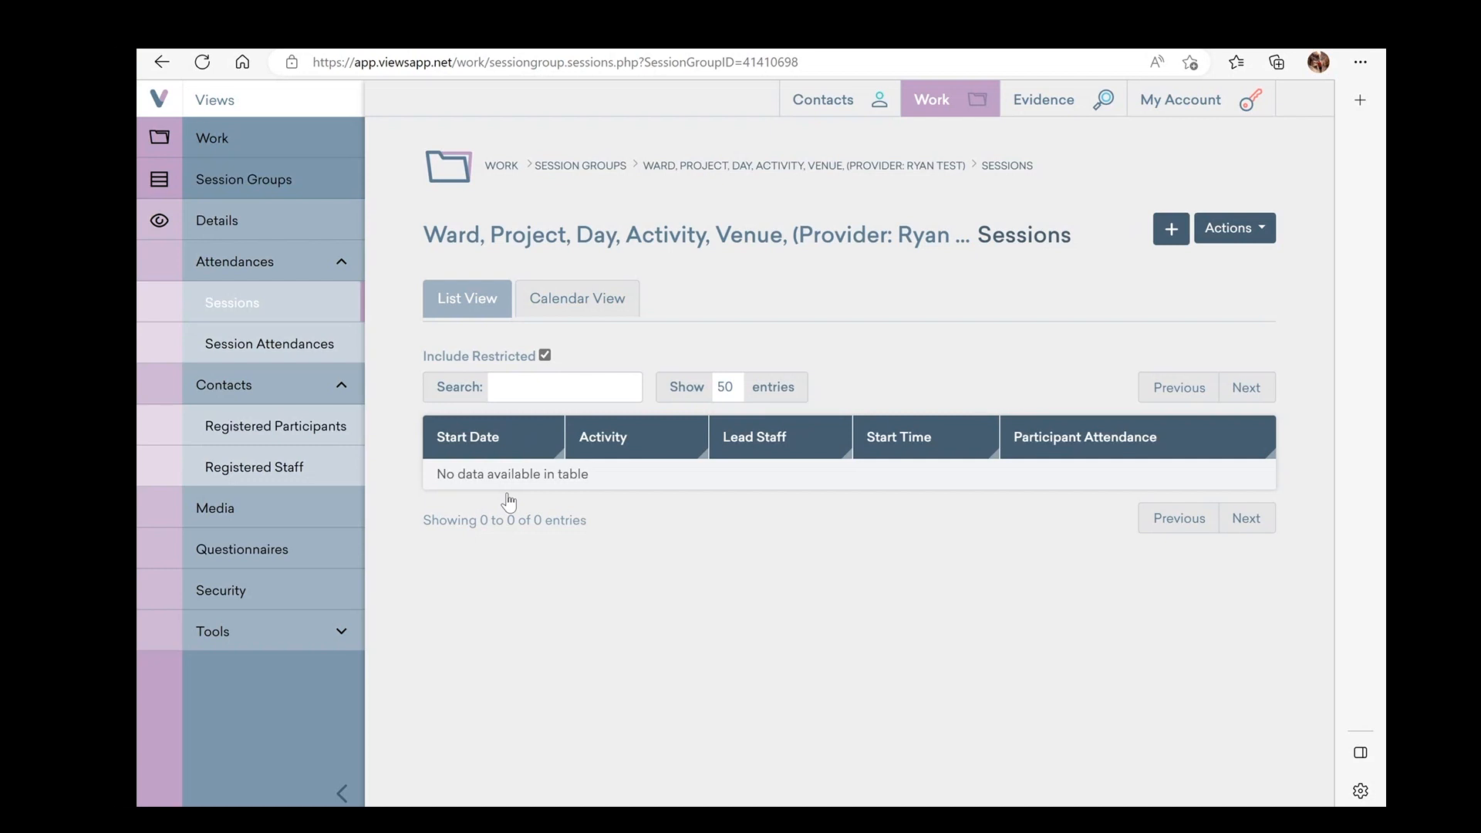
Add a new session with start date 2 April 2023, leaving the venue unchanged
left_click(1172, 231)
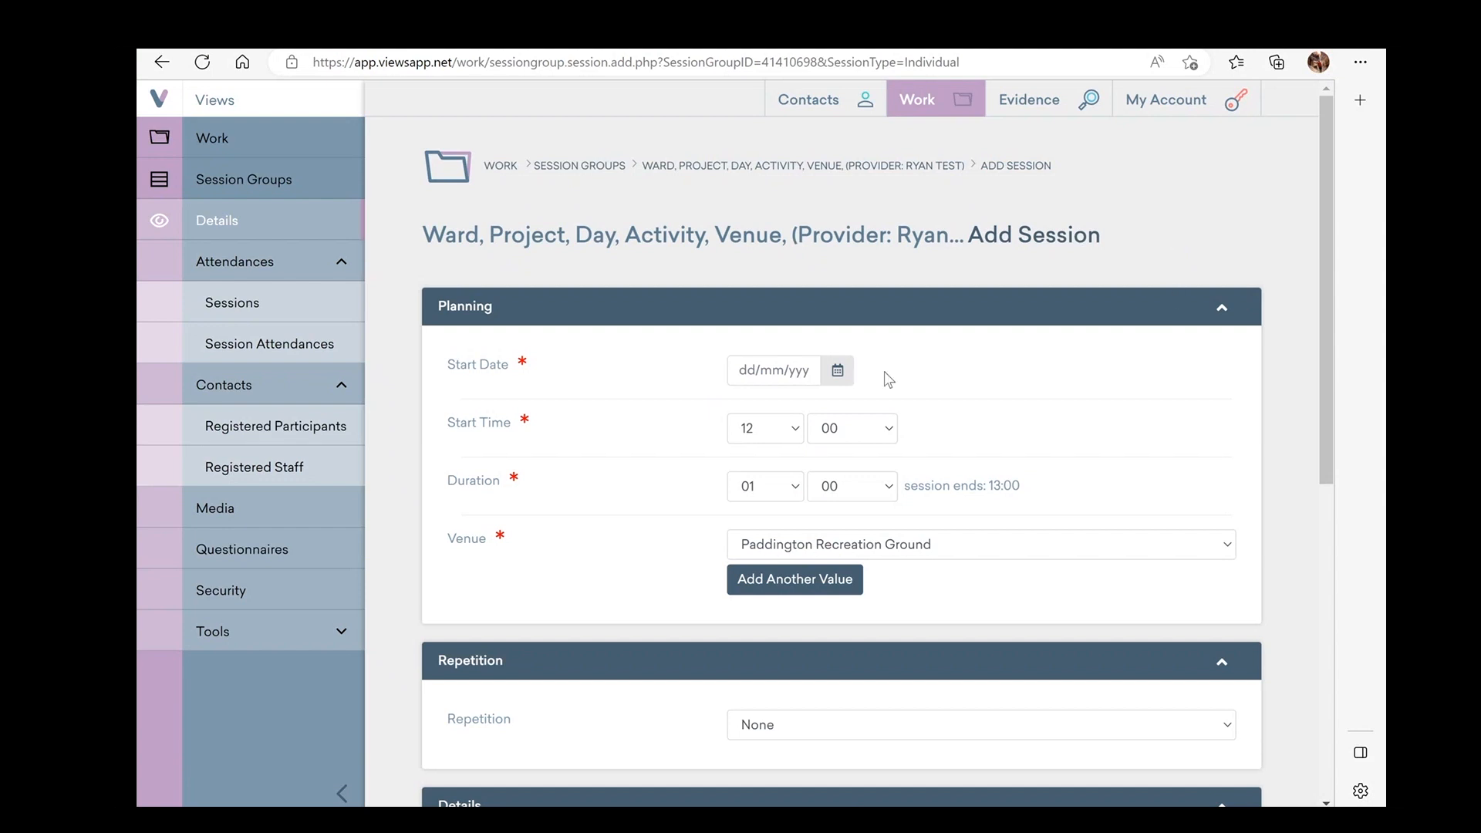
left_click(840, 372)
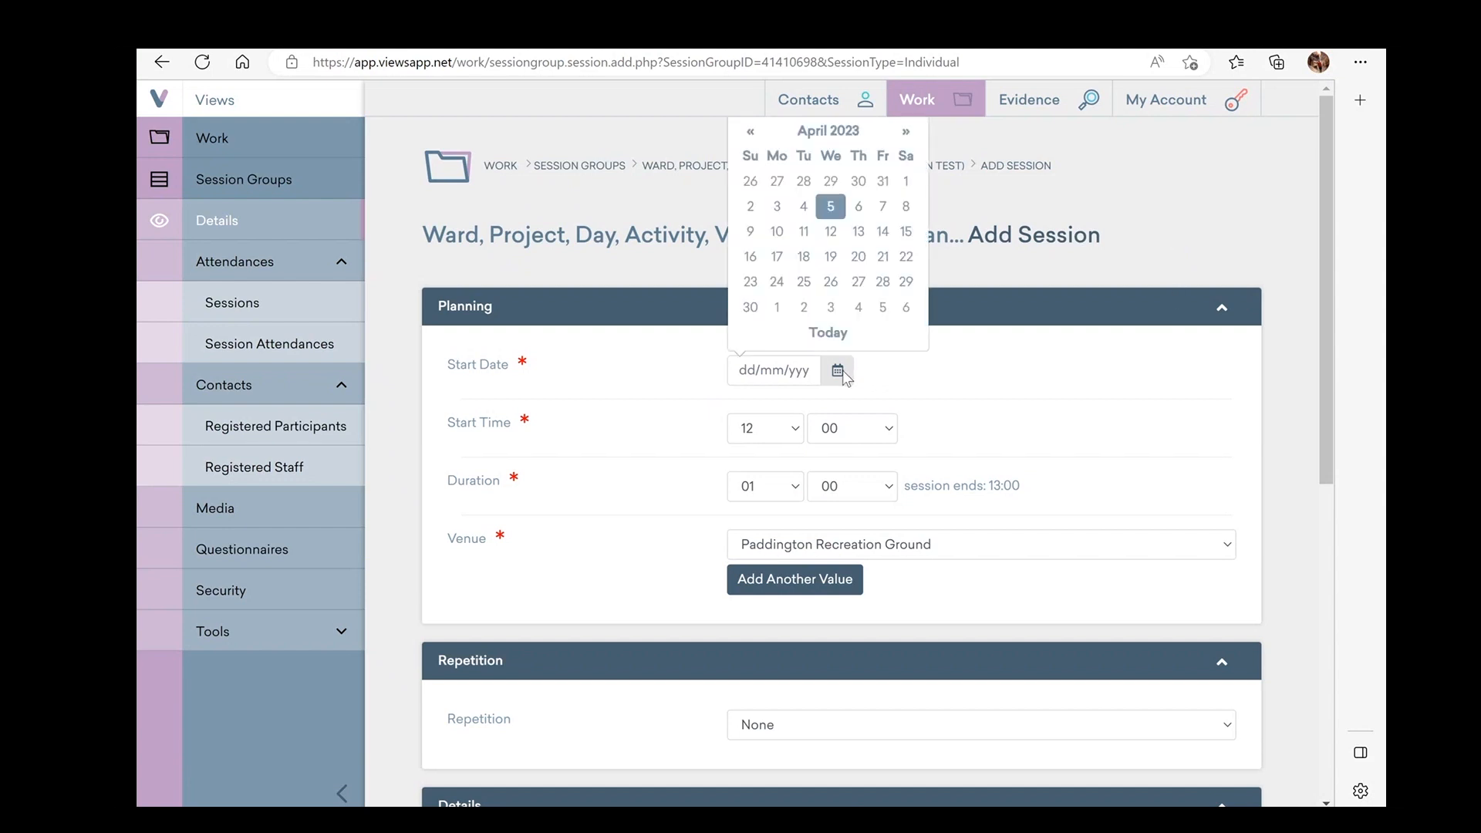
left_click(803, 257)
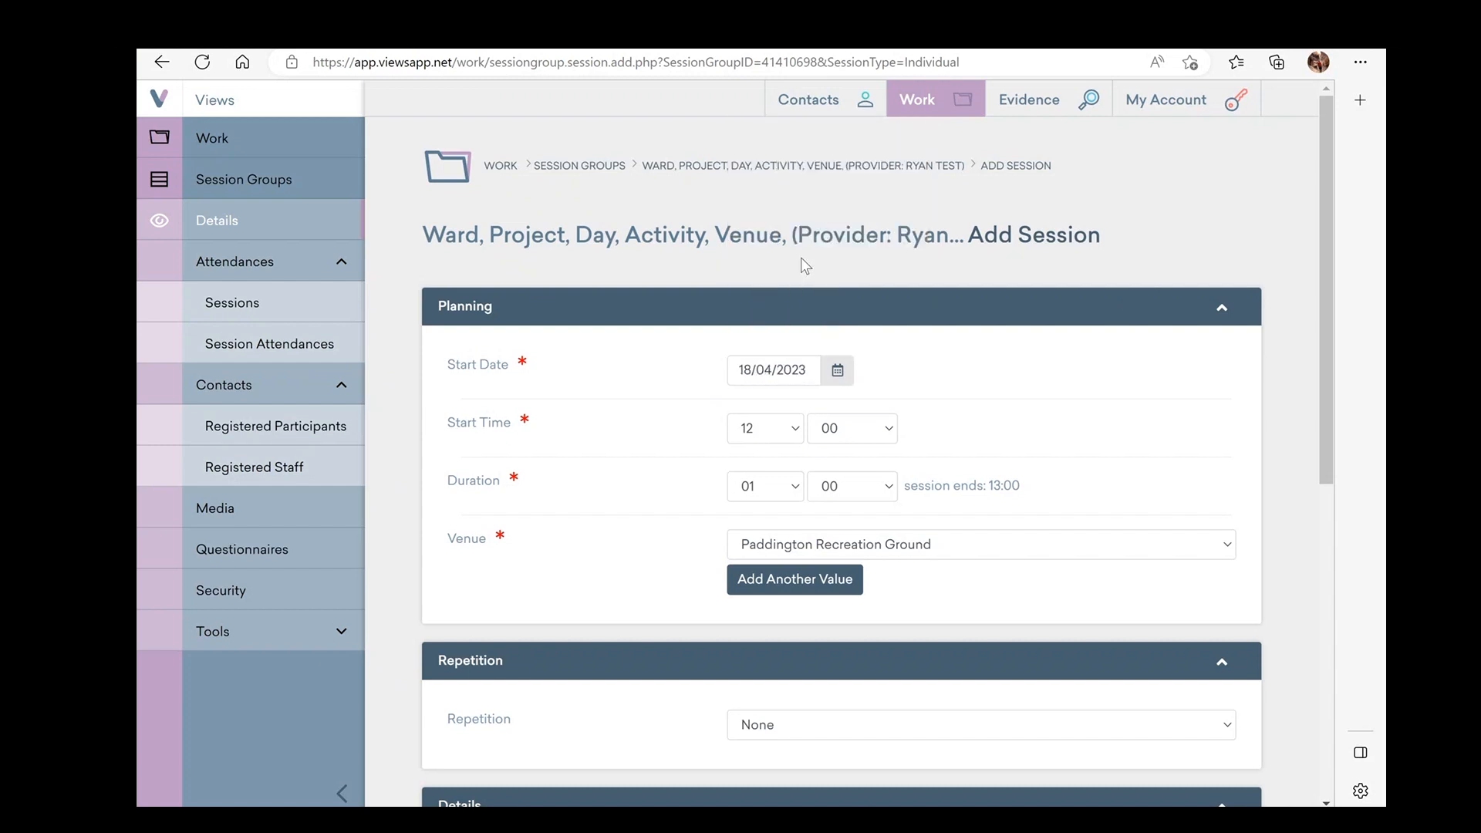
left_click(830, 378)
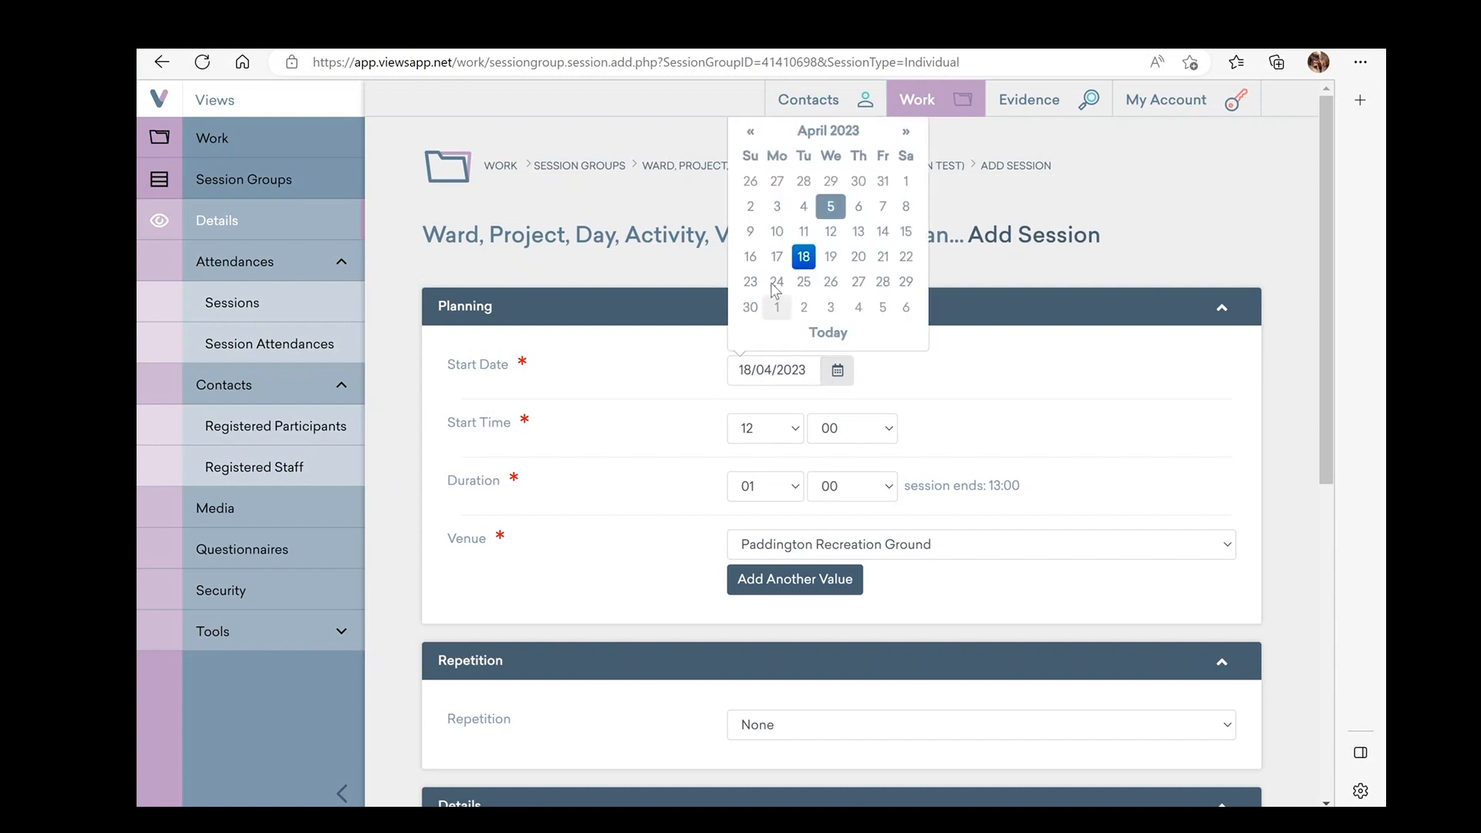
left_click(750, 207)
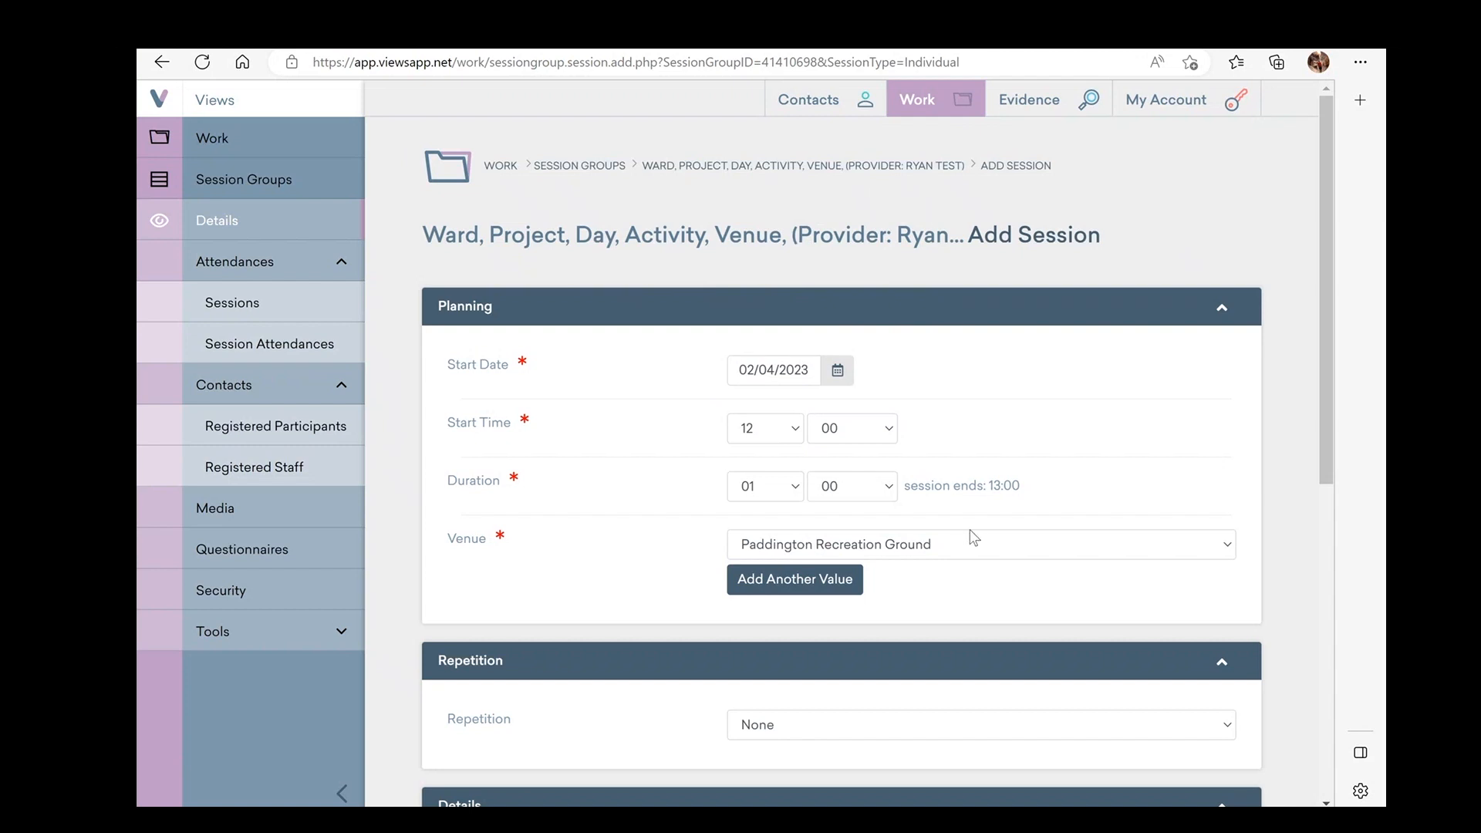
left_click(799, 585)
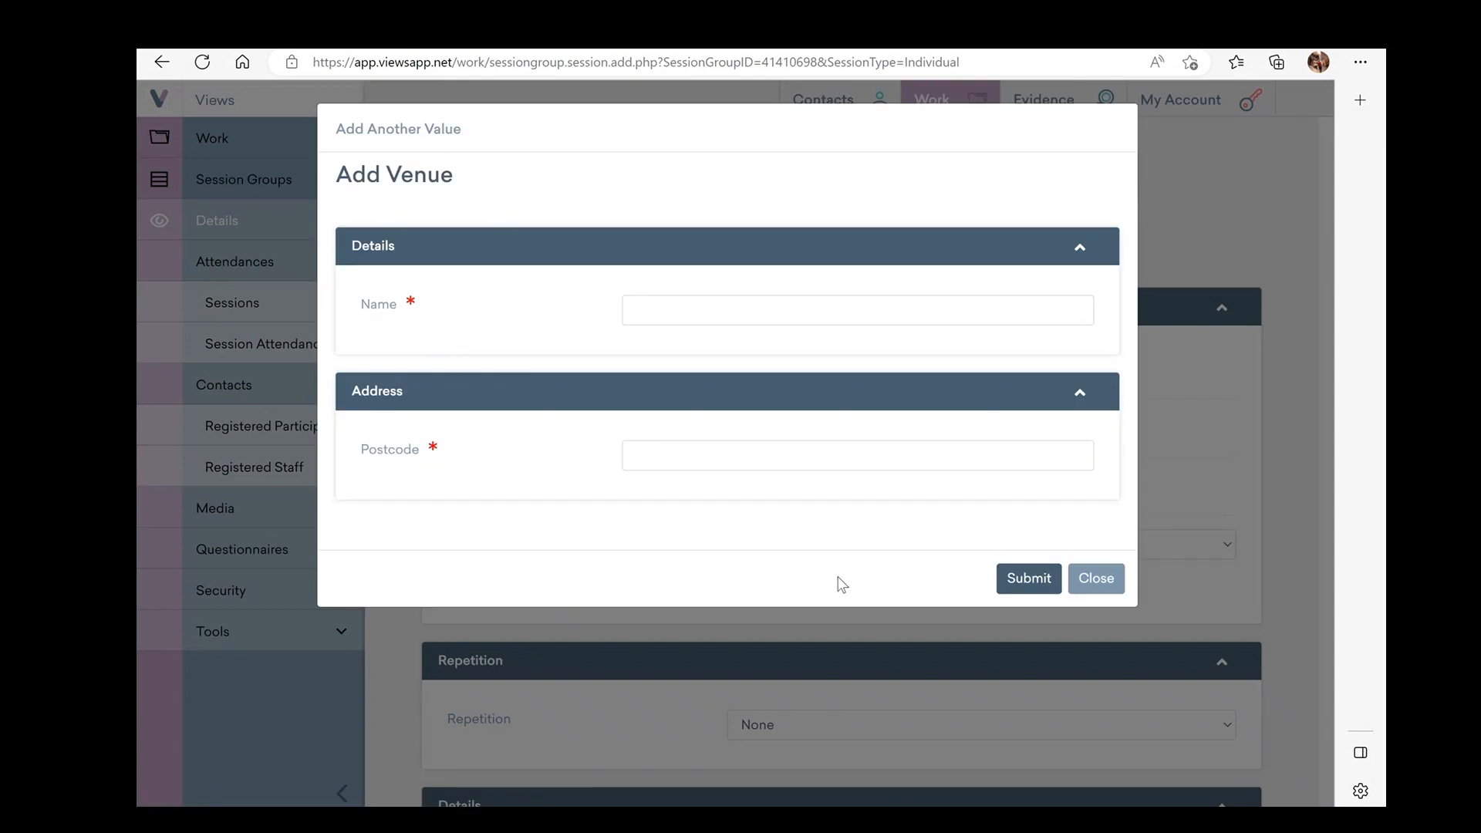
left_click(1100, 583)
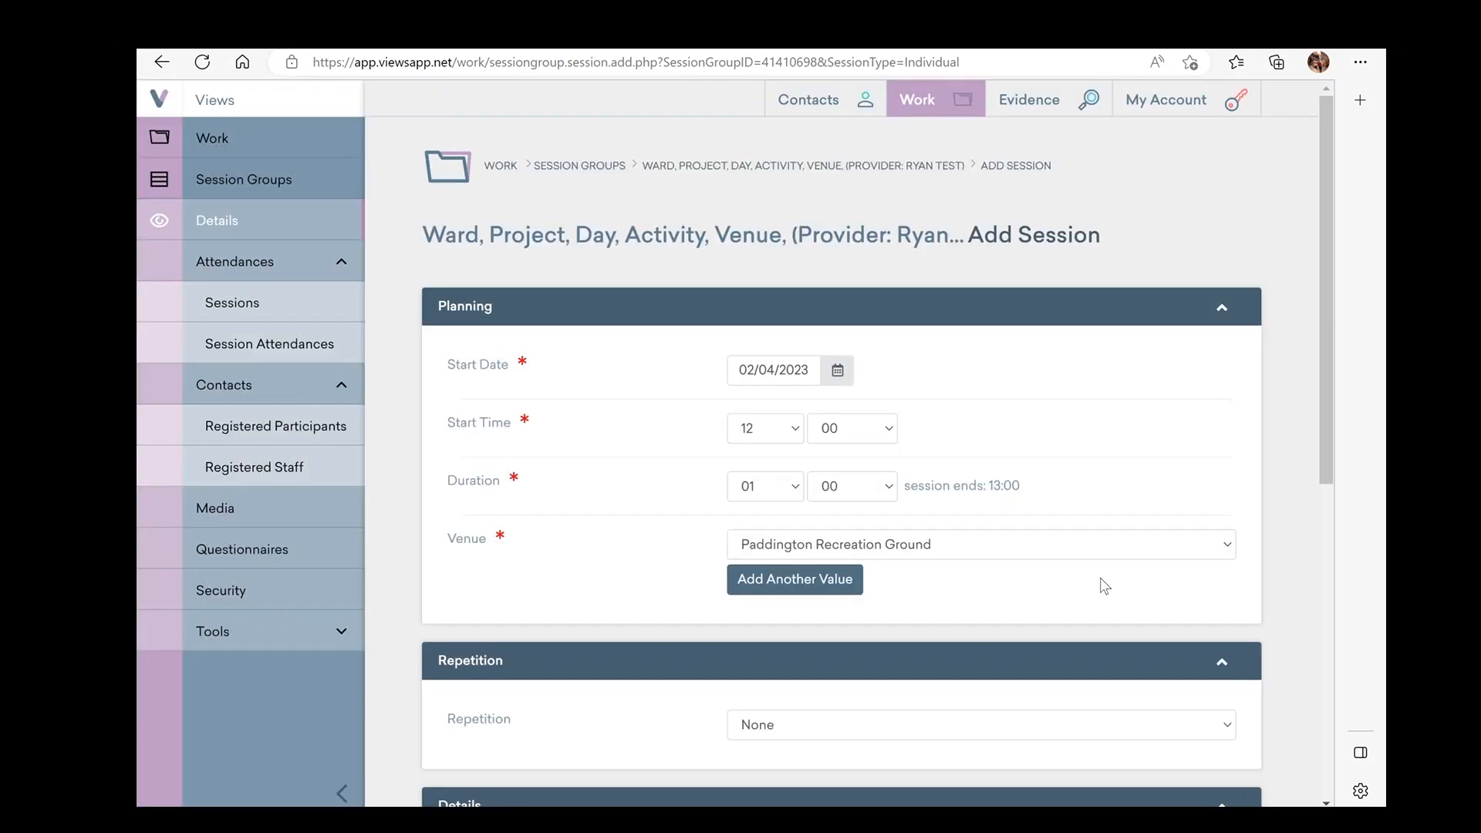
scroll(1030, 525, "down", 6)
scroll(1030, 526, "up", 4)
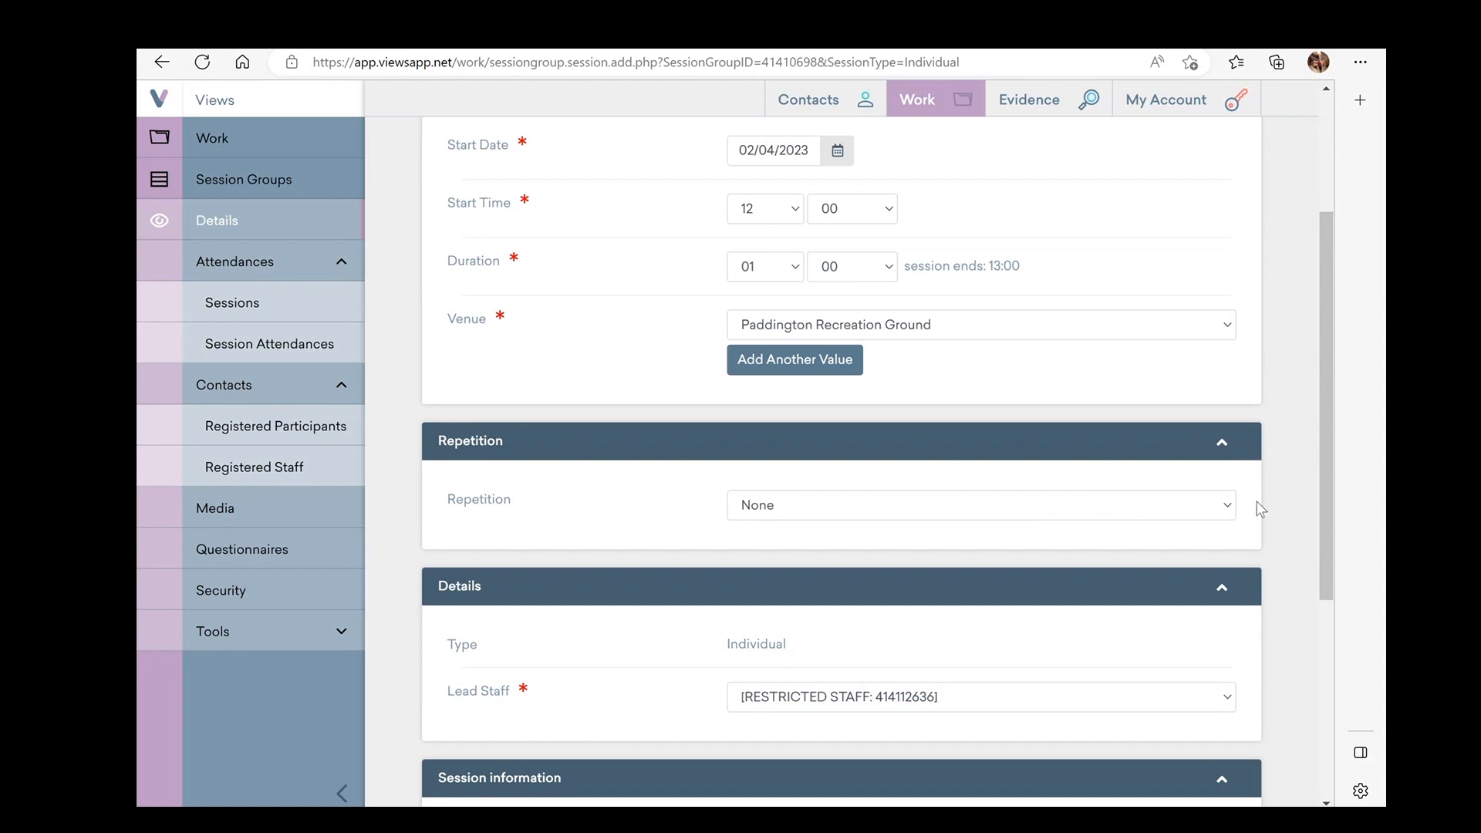
Make the session repeat daily, every 1 day
left_click(1226, 509)
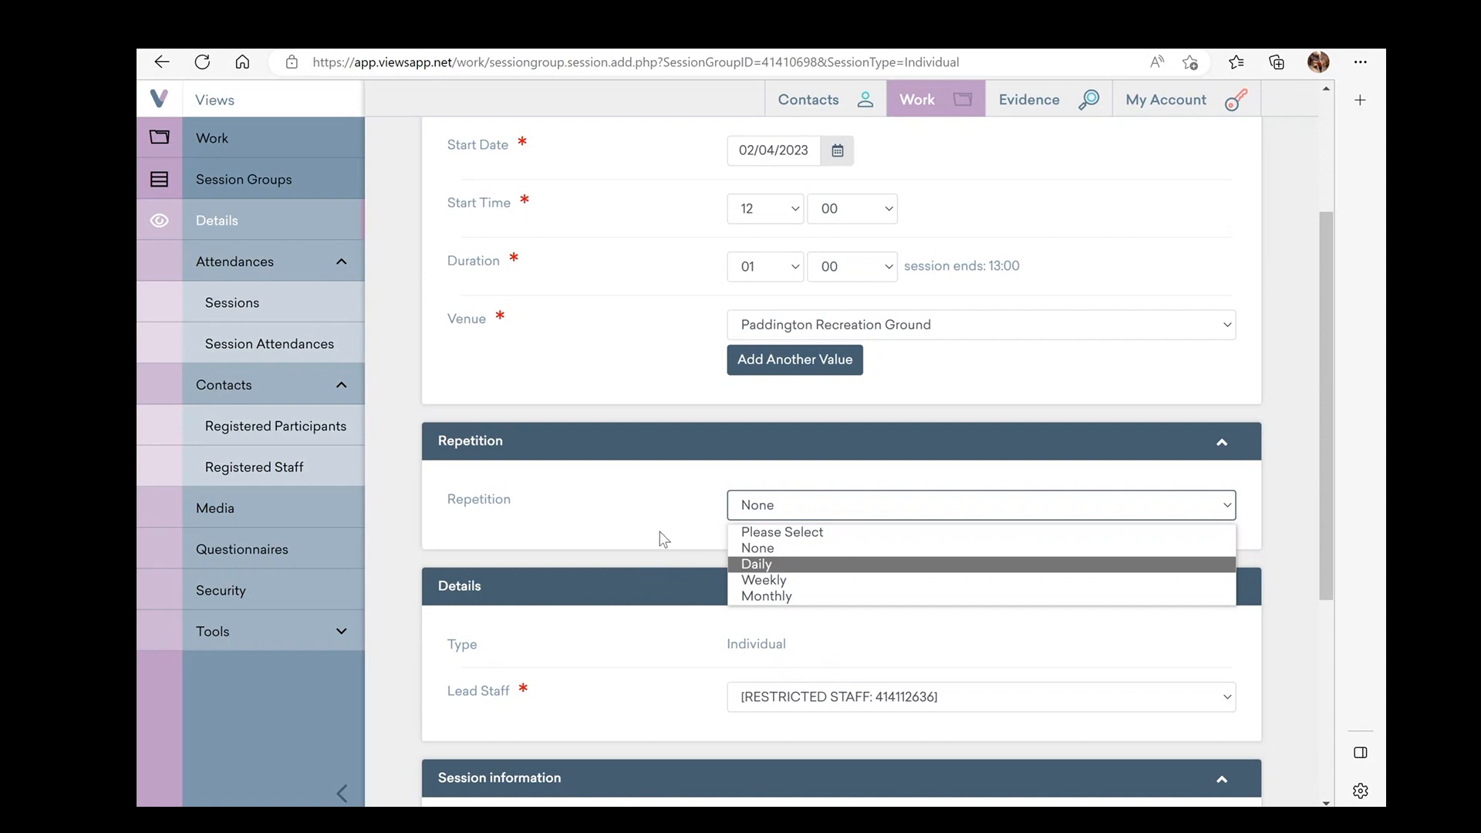
scroll(986, 344, "down", 1)
left_click(1236, 396)
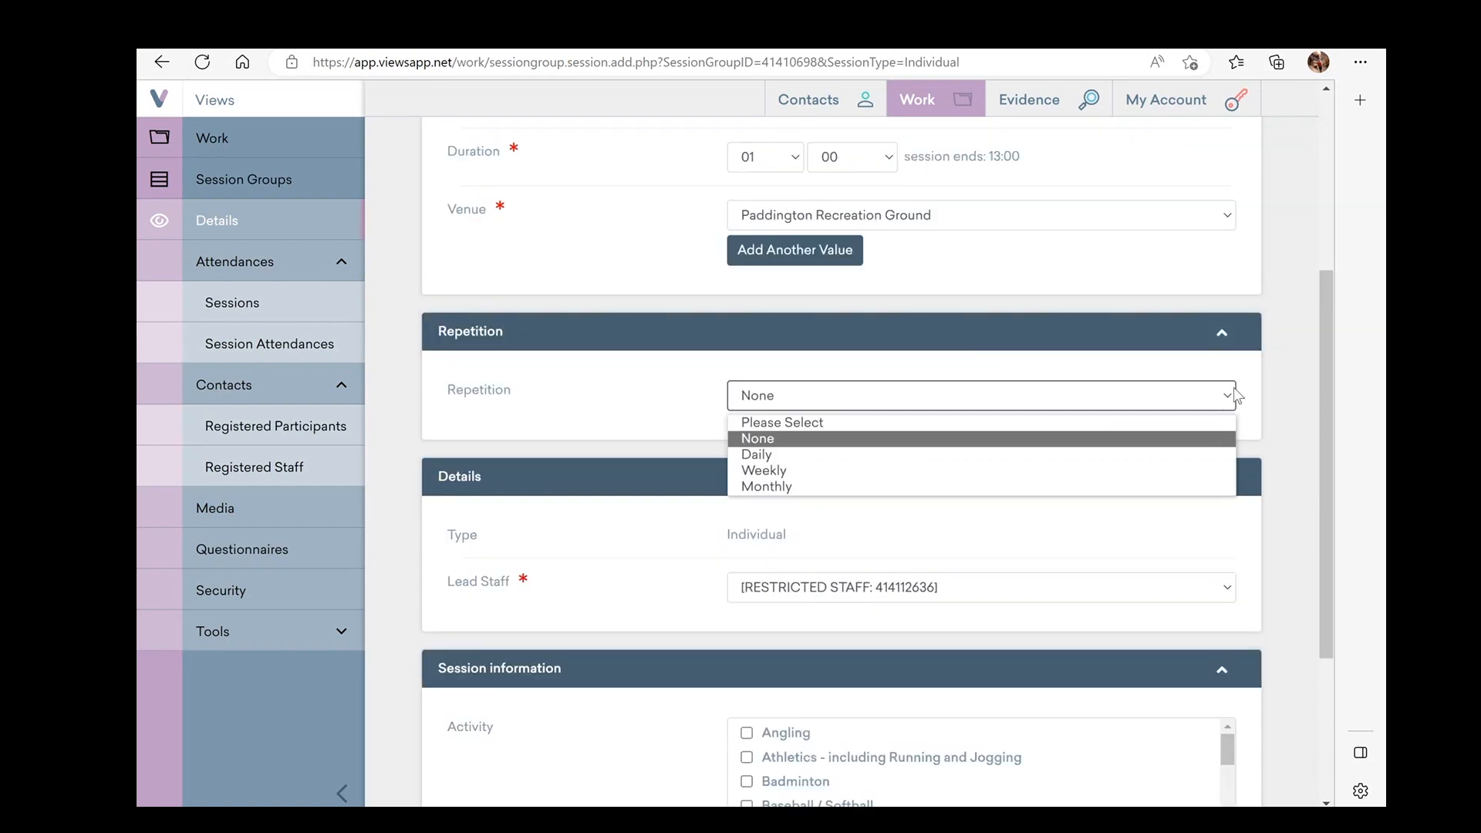
left_click(747, 452)
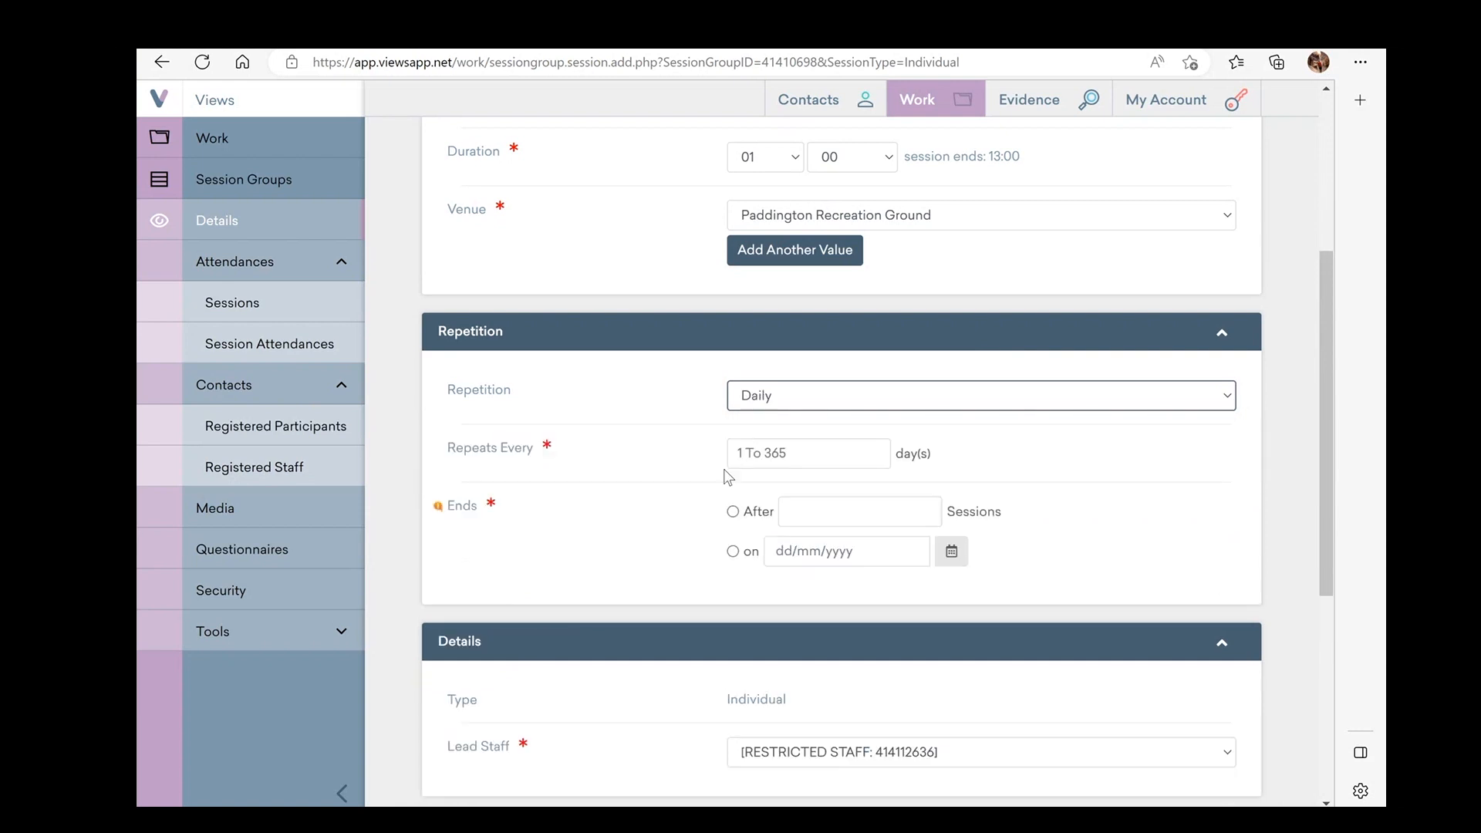
scroll(717, 479, "down", 1)
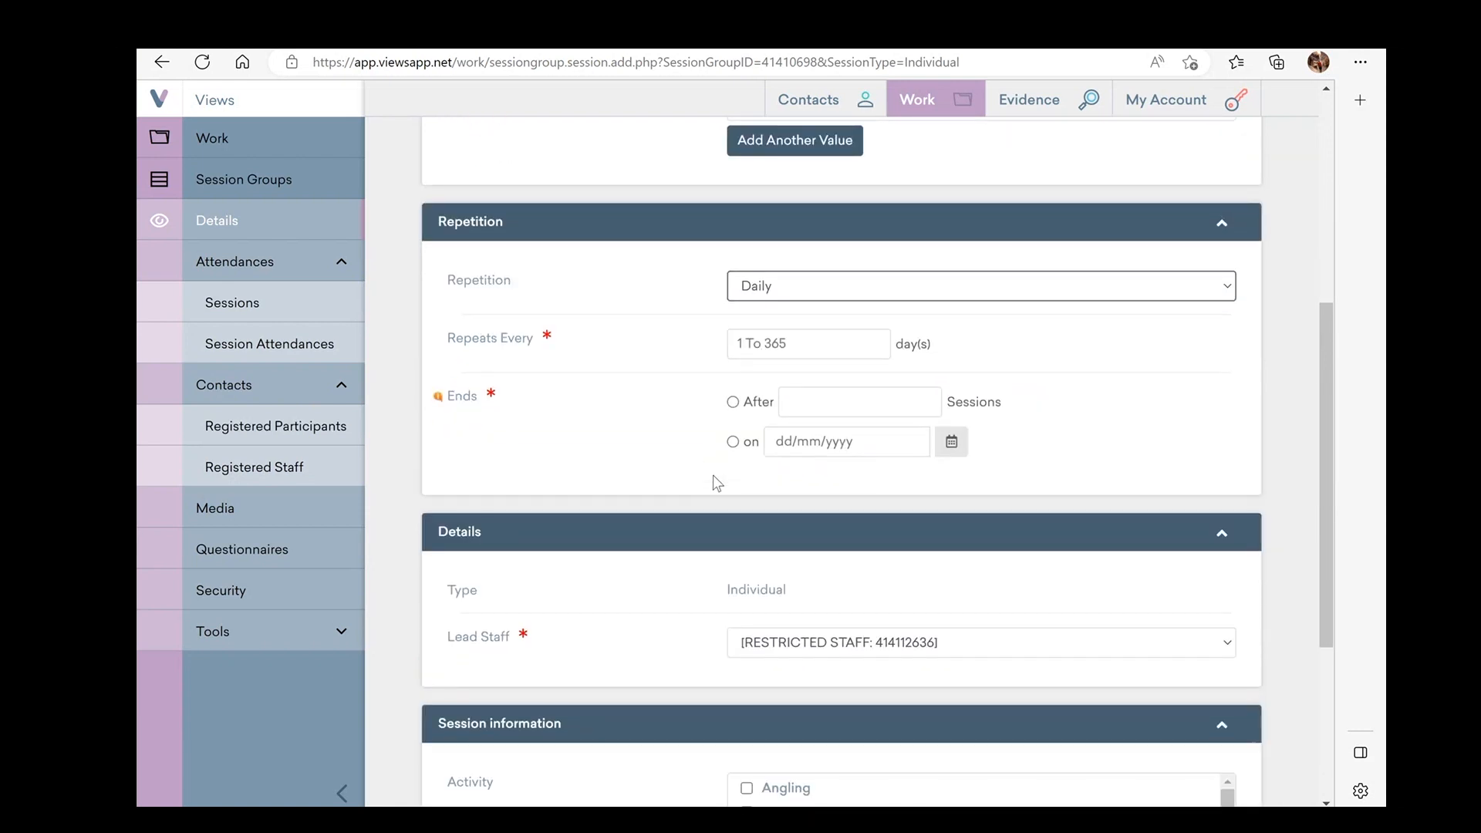
left_click(758, 348)
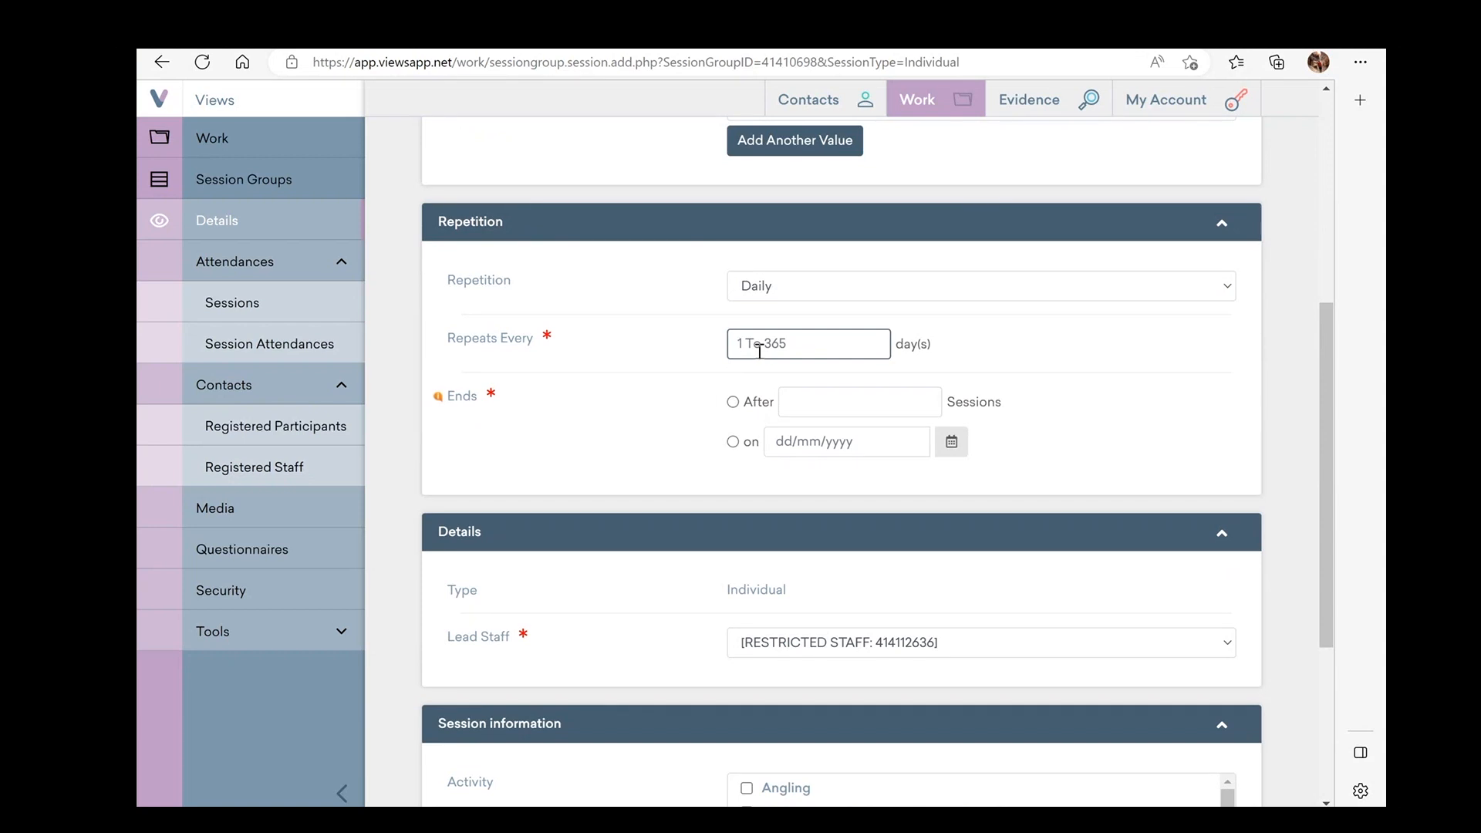
type("1")
Set the repetition to end on 30/06/2023
left_click(733, 442)
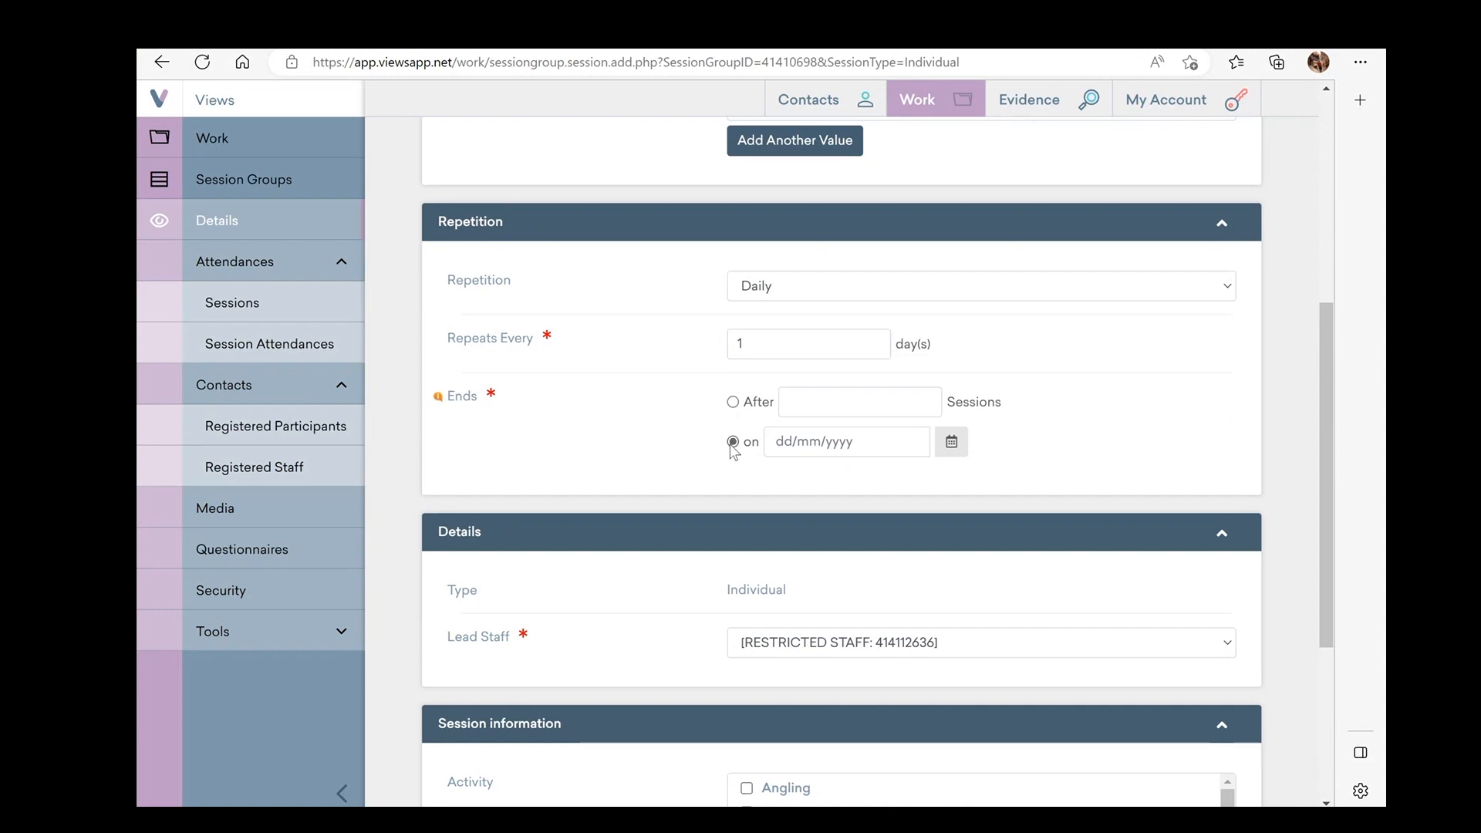
left_click(857, 444)
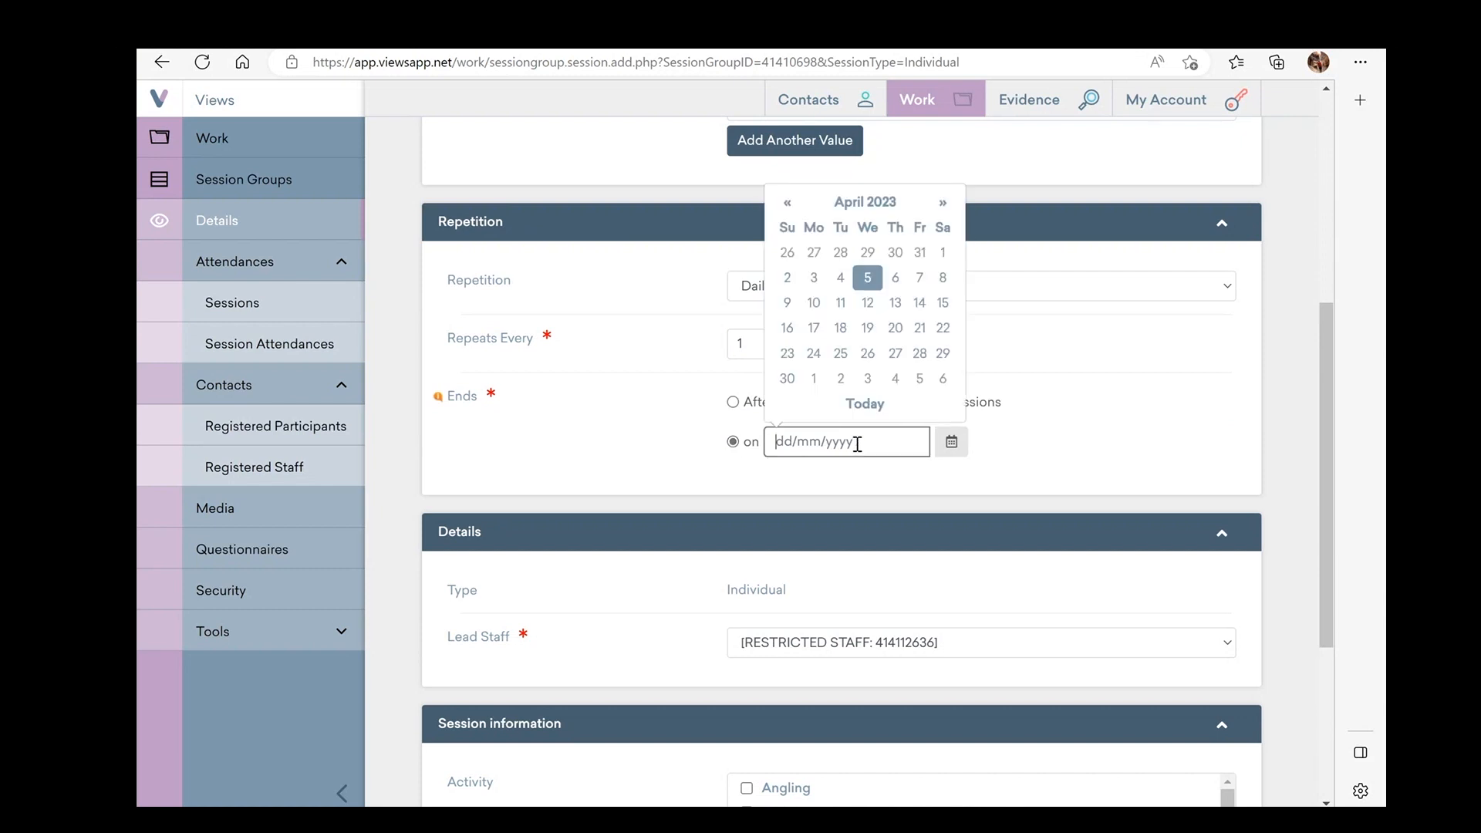
type("30")
left_click(941, 203)
left_click(942, 203)
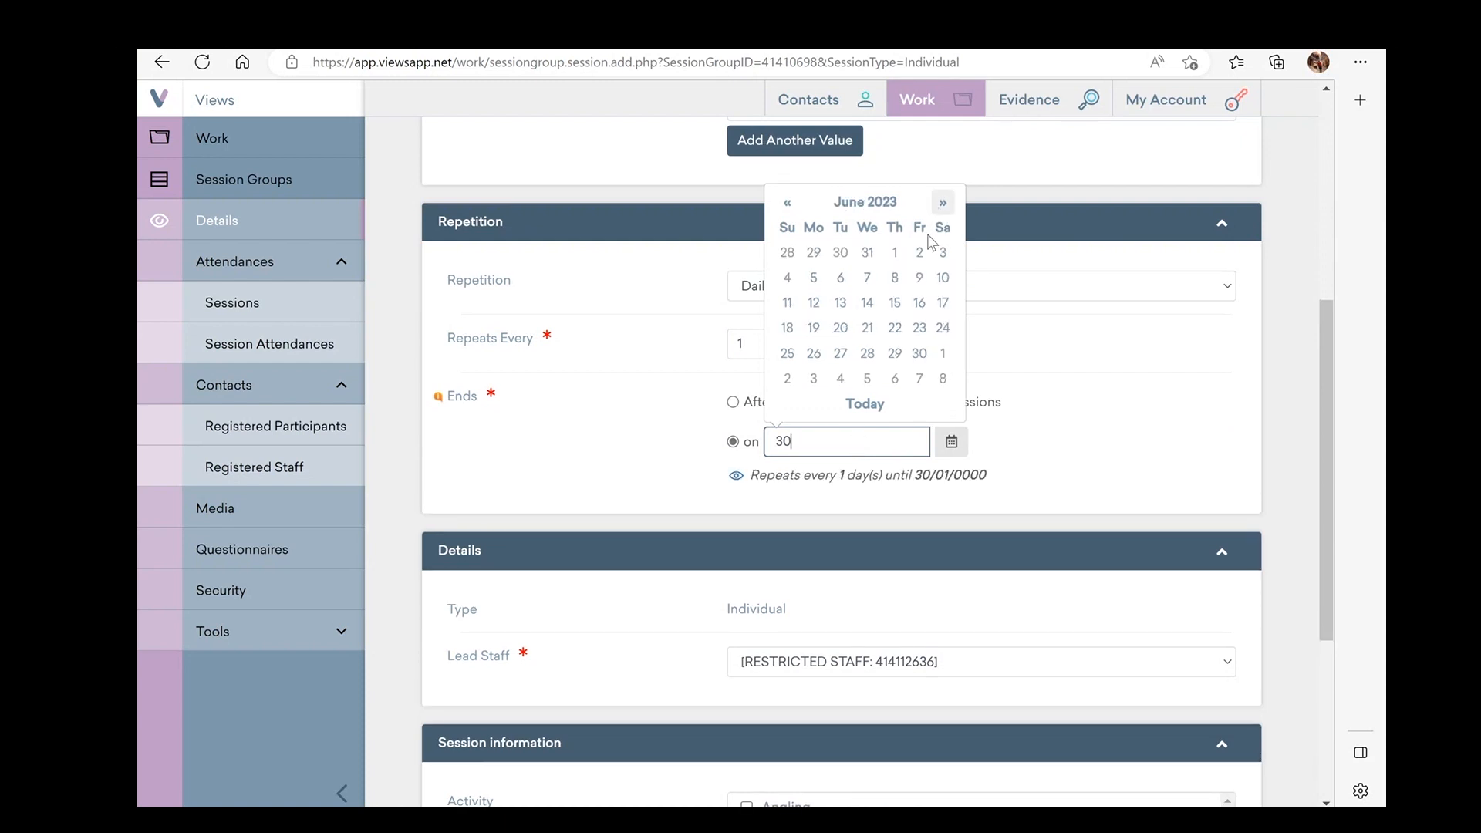
left_click(922, 355)
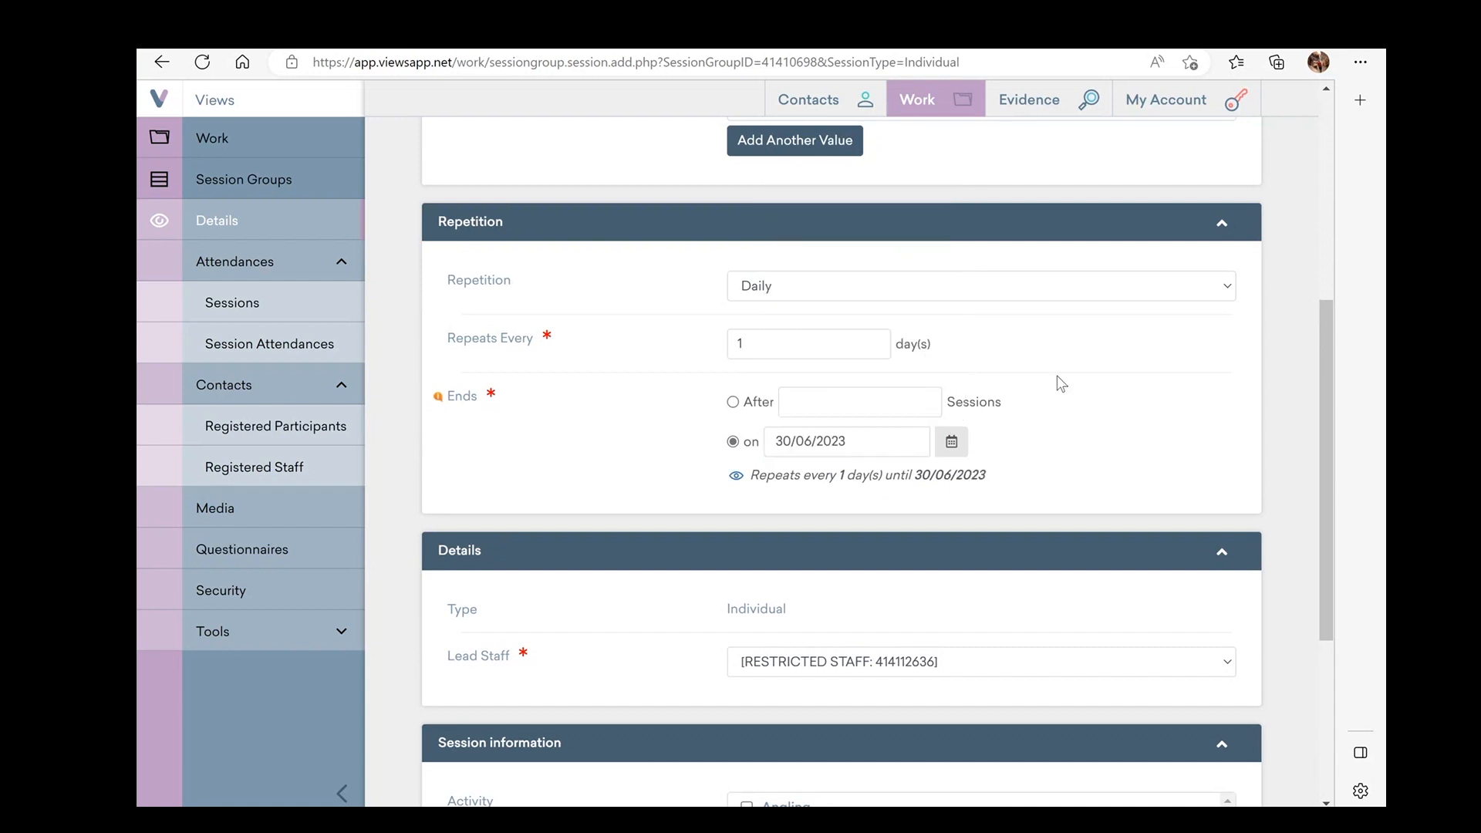
scroll(1097, 368, "down", 5)
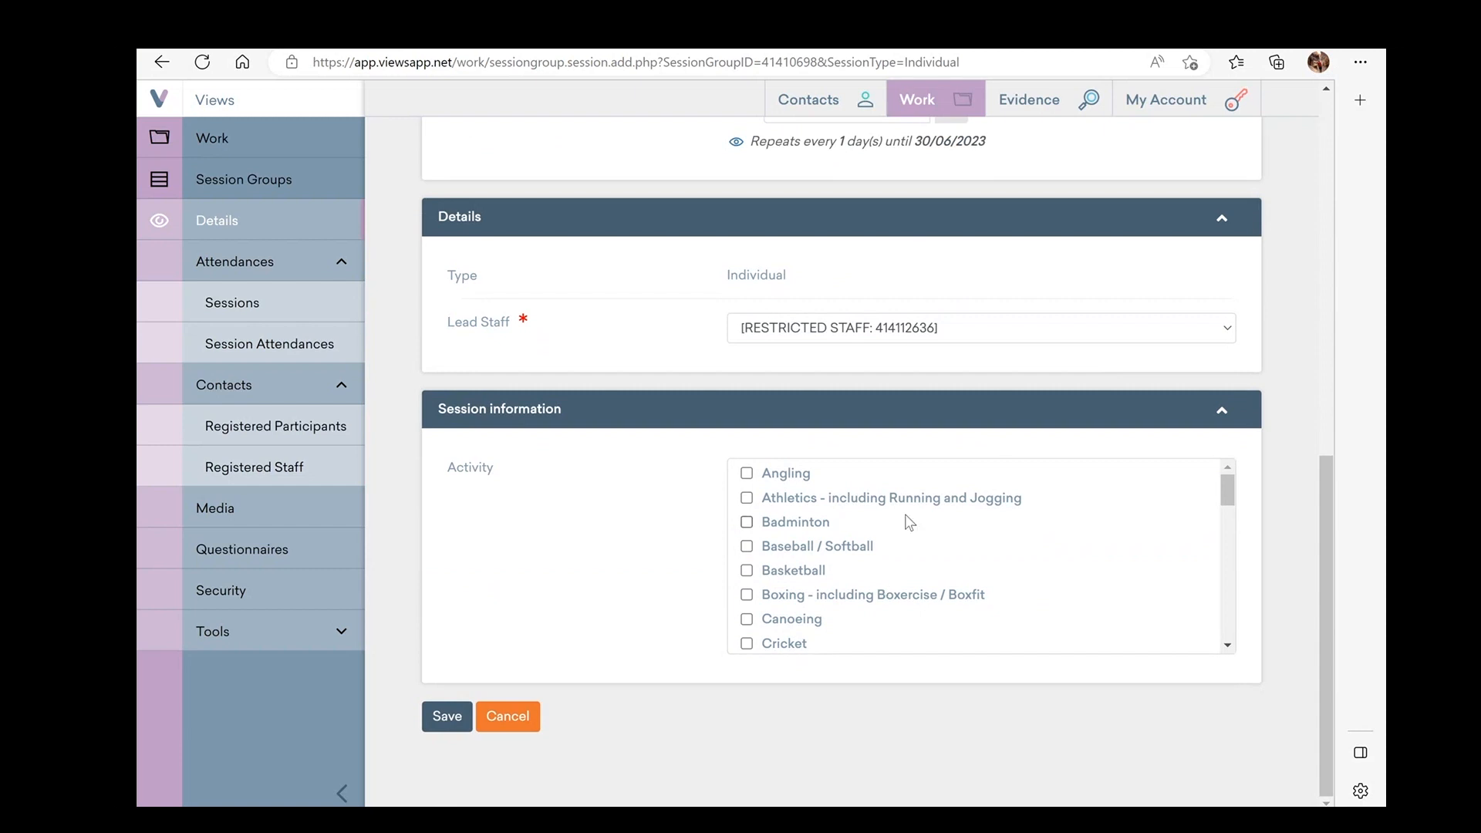
Keep the existing lead staff and tick Futsal as the session activity
left_click(1226, 332)
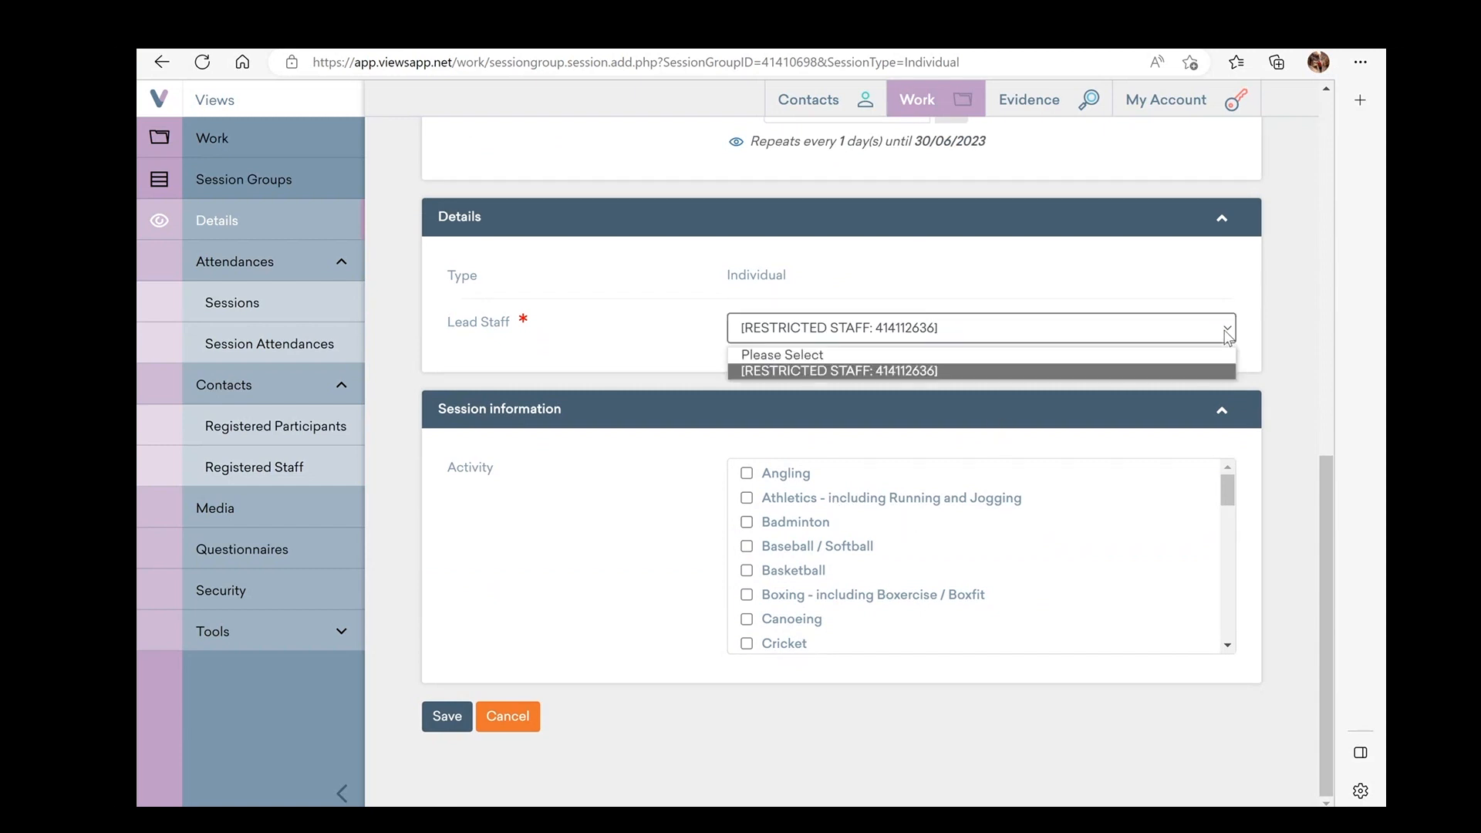
left_click(1226, 336)
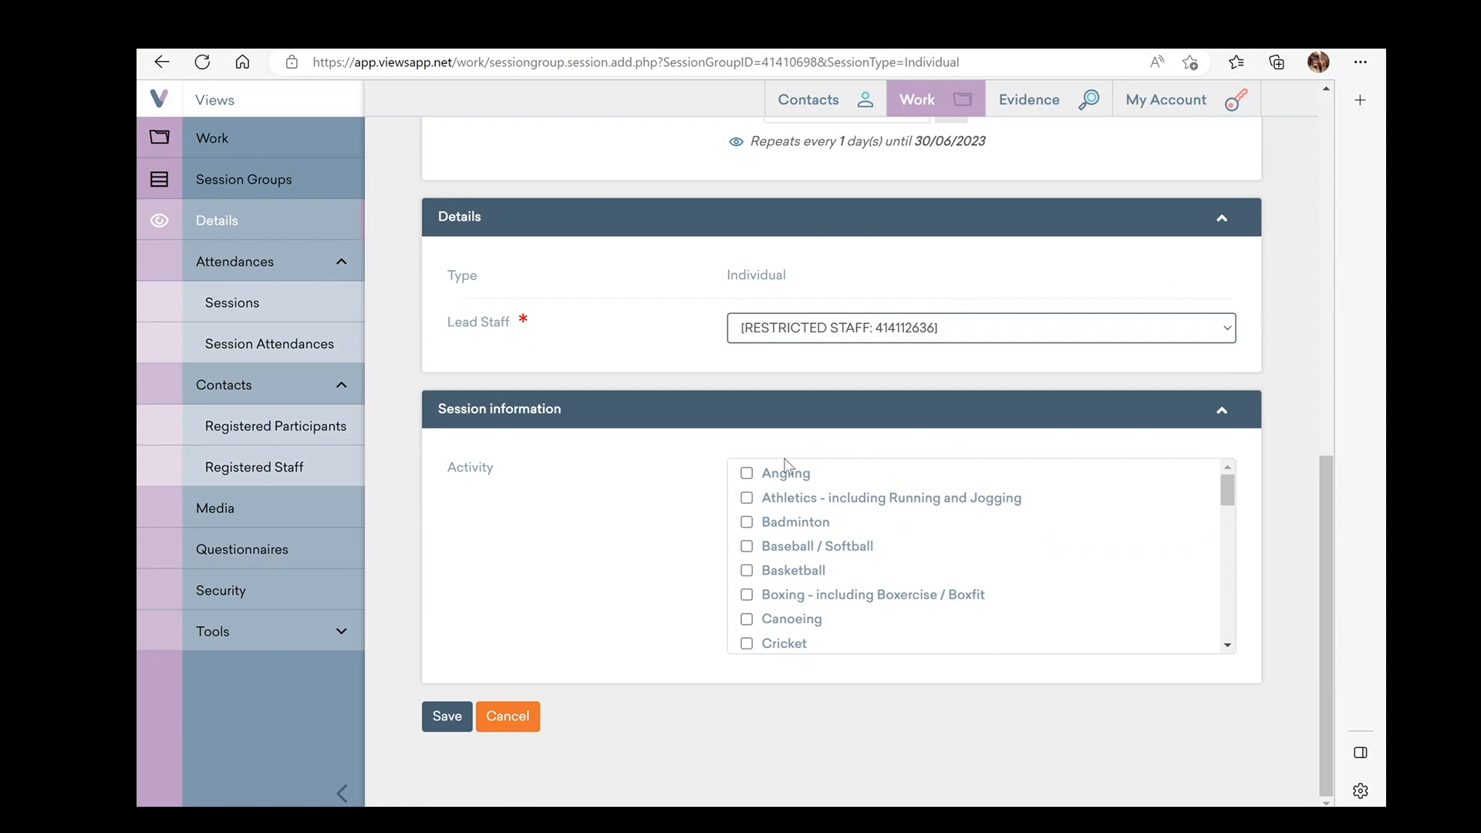
scroll(731, 485, "down", 1)
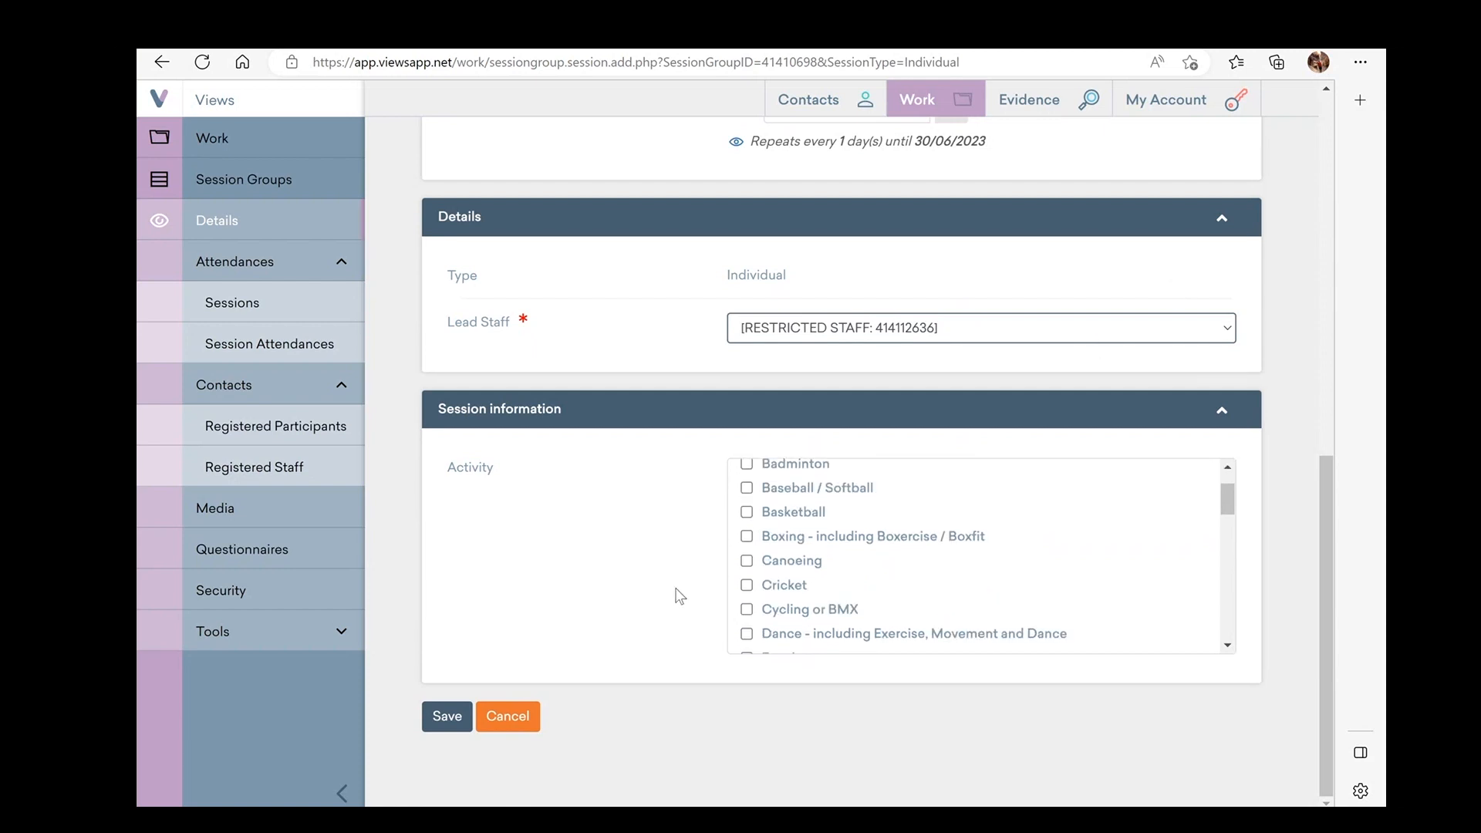
scroll(805, 599, "down", 4)
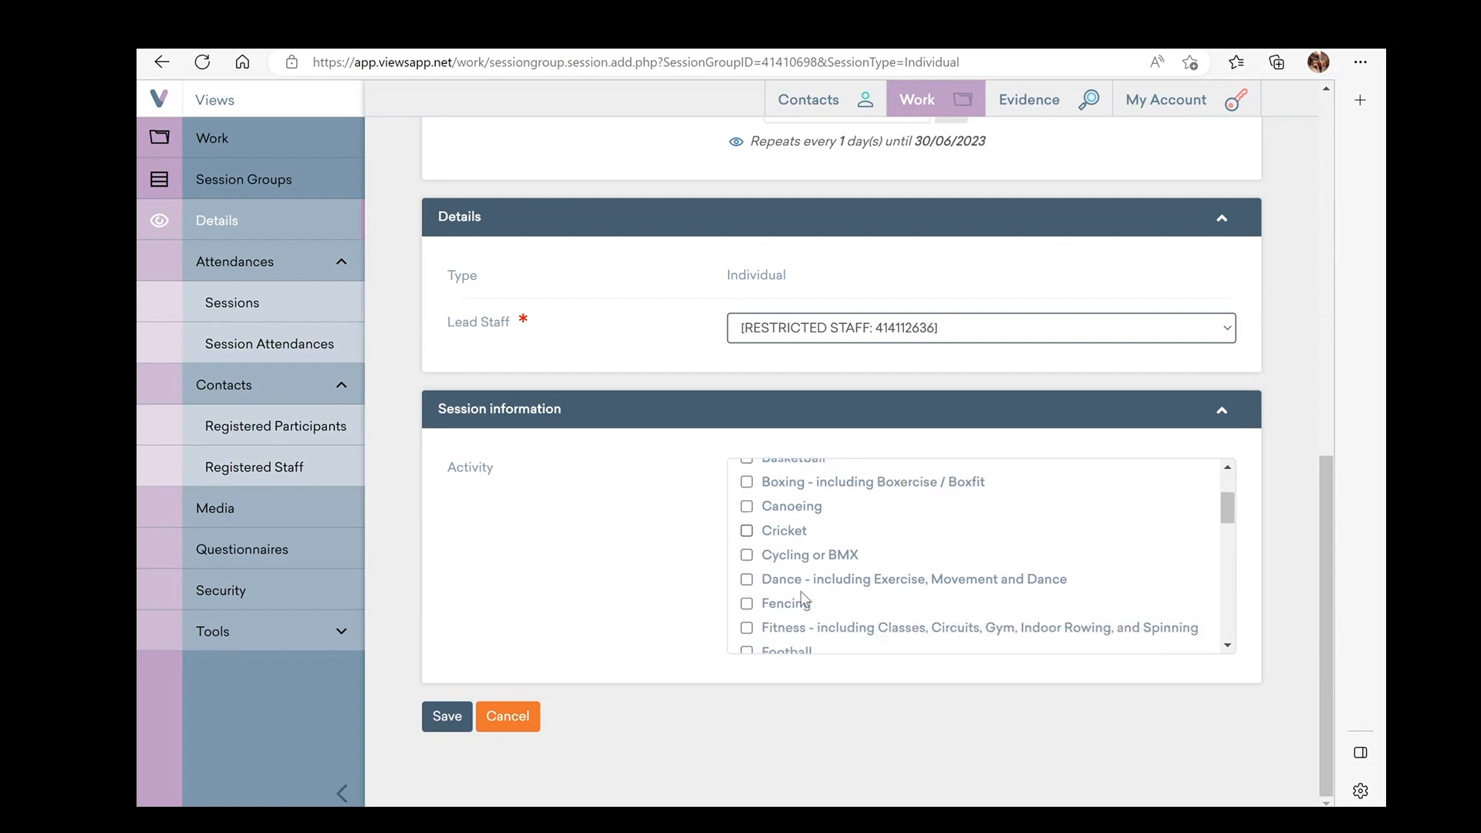
scroll(804, 598, "down", 1)
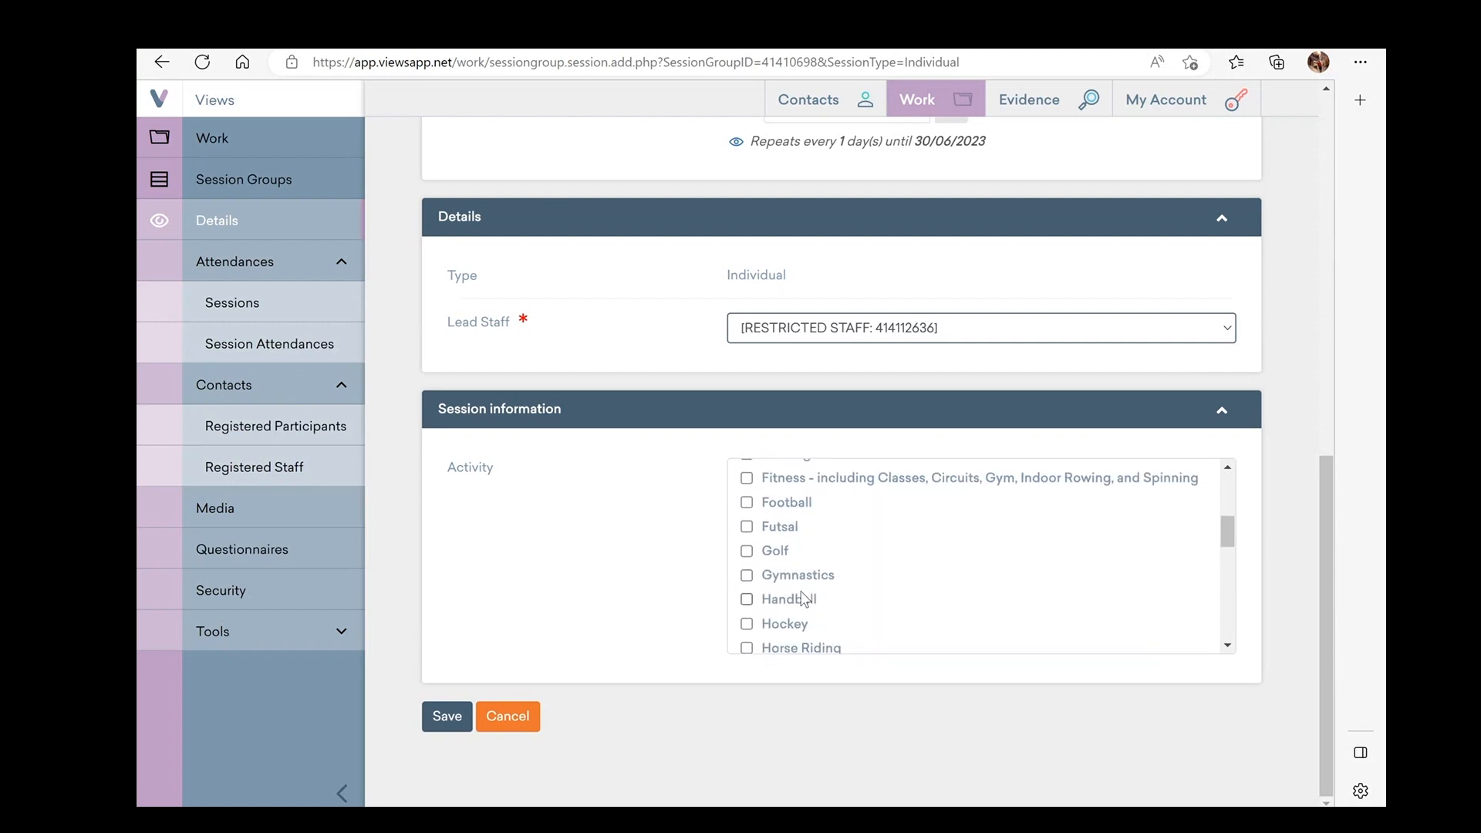
left_click(746, 527)
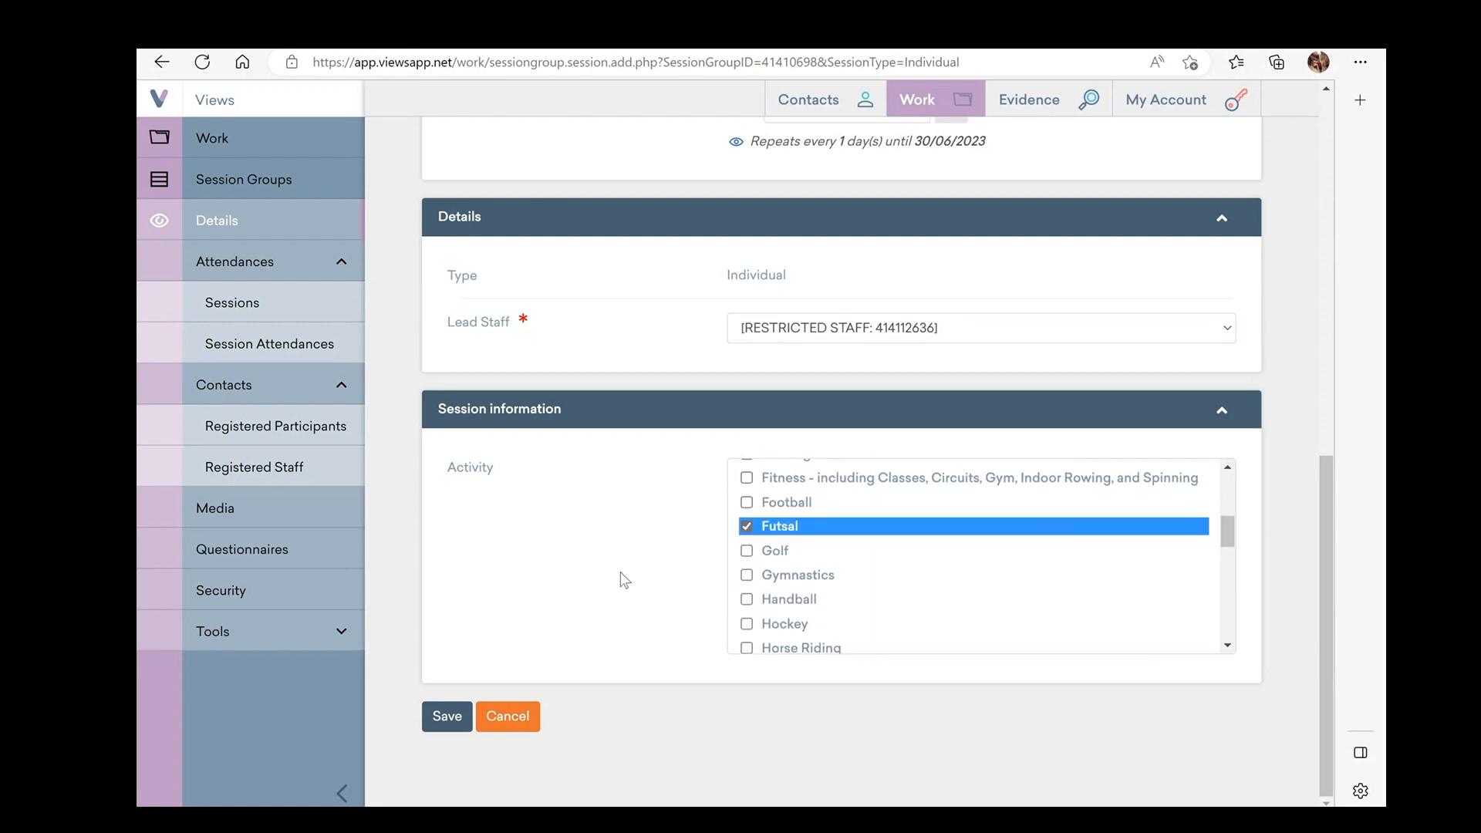
Save the session and confirm creating all the repeated daily sessions
left_click(449, 718)
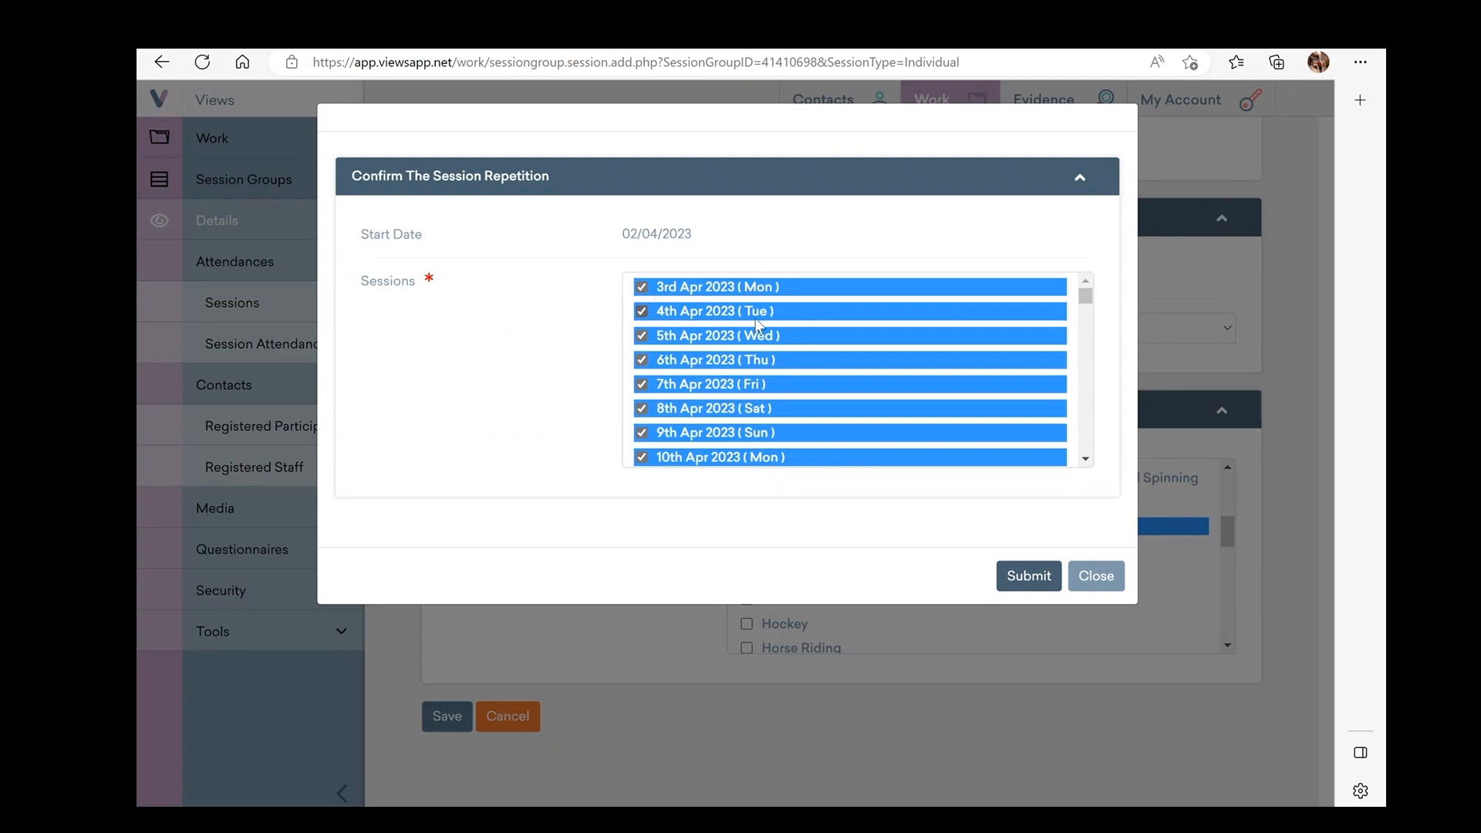
scroll(758, 325, "down", 1)
scroll(759, 325, "down", 1)
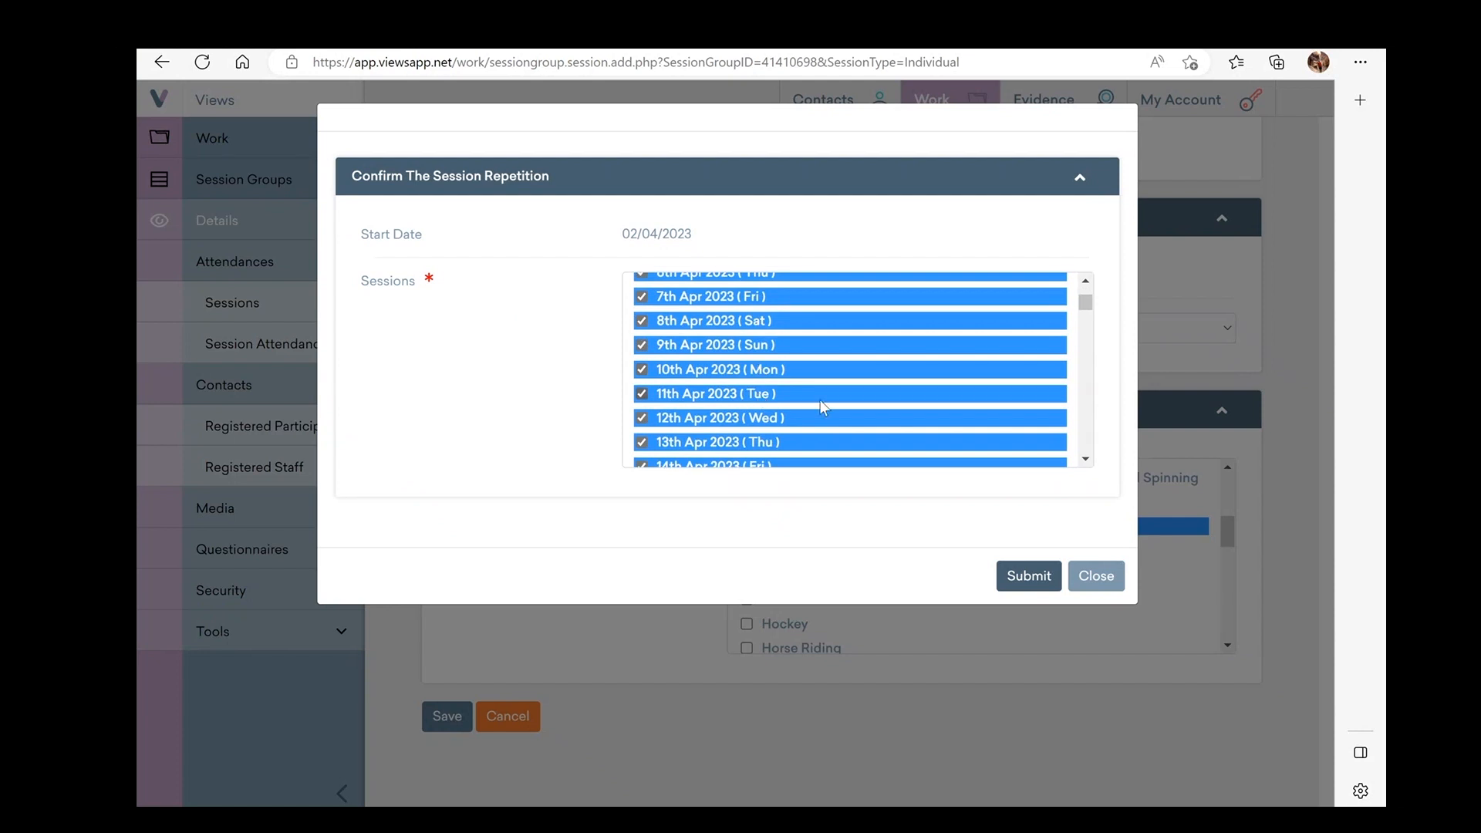
left_click(1041, 584)
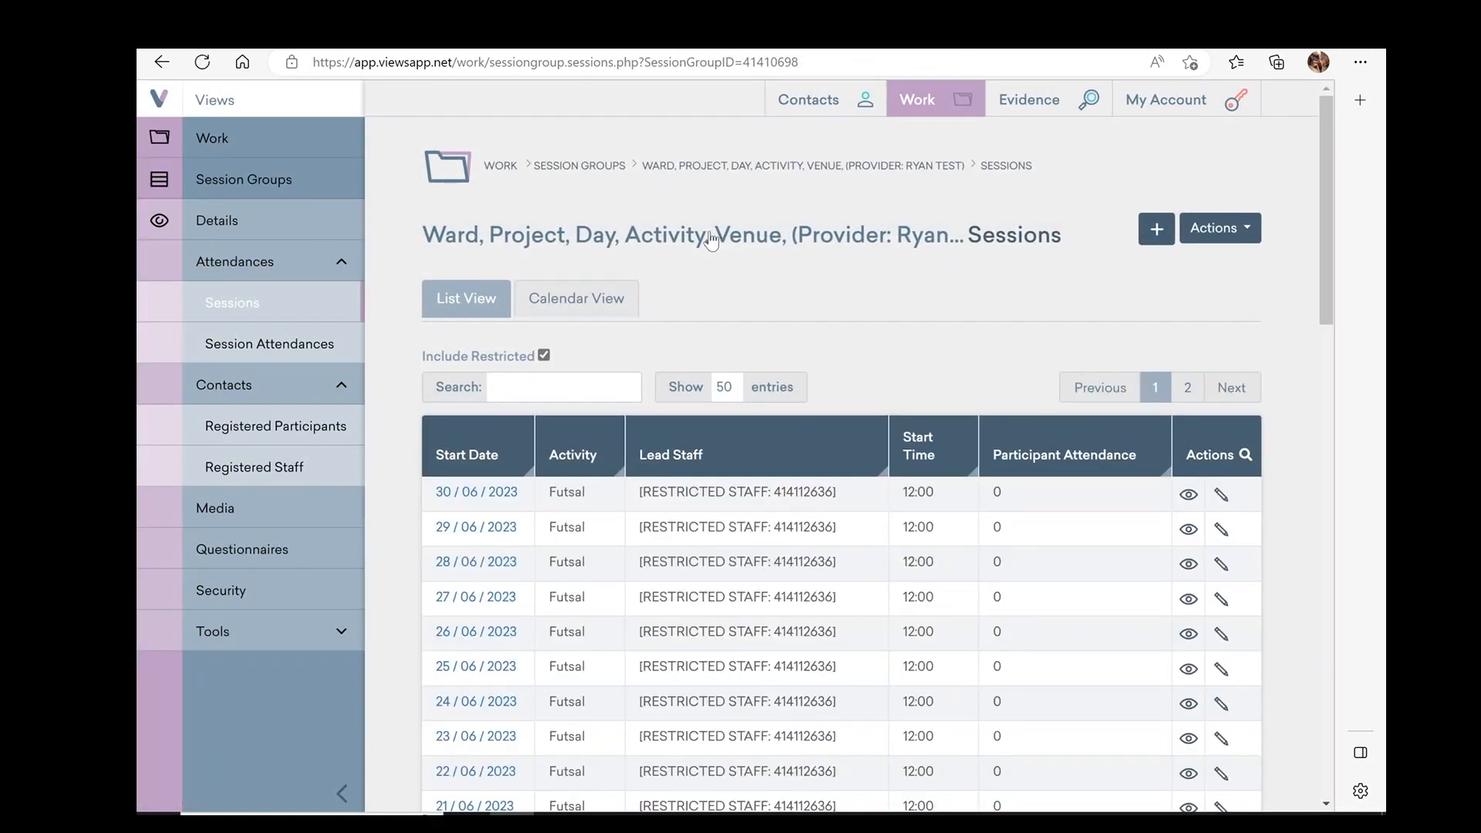
scroll(665, 591, "down", 2)
scroll(665, 590, "up", 1)
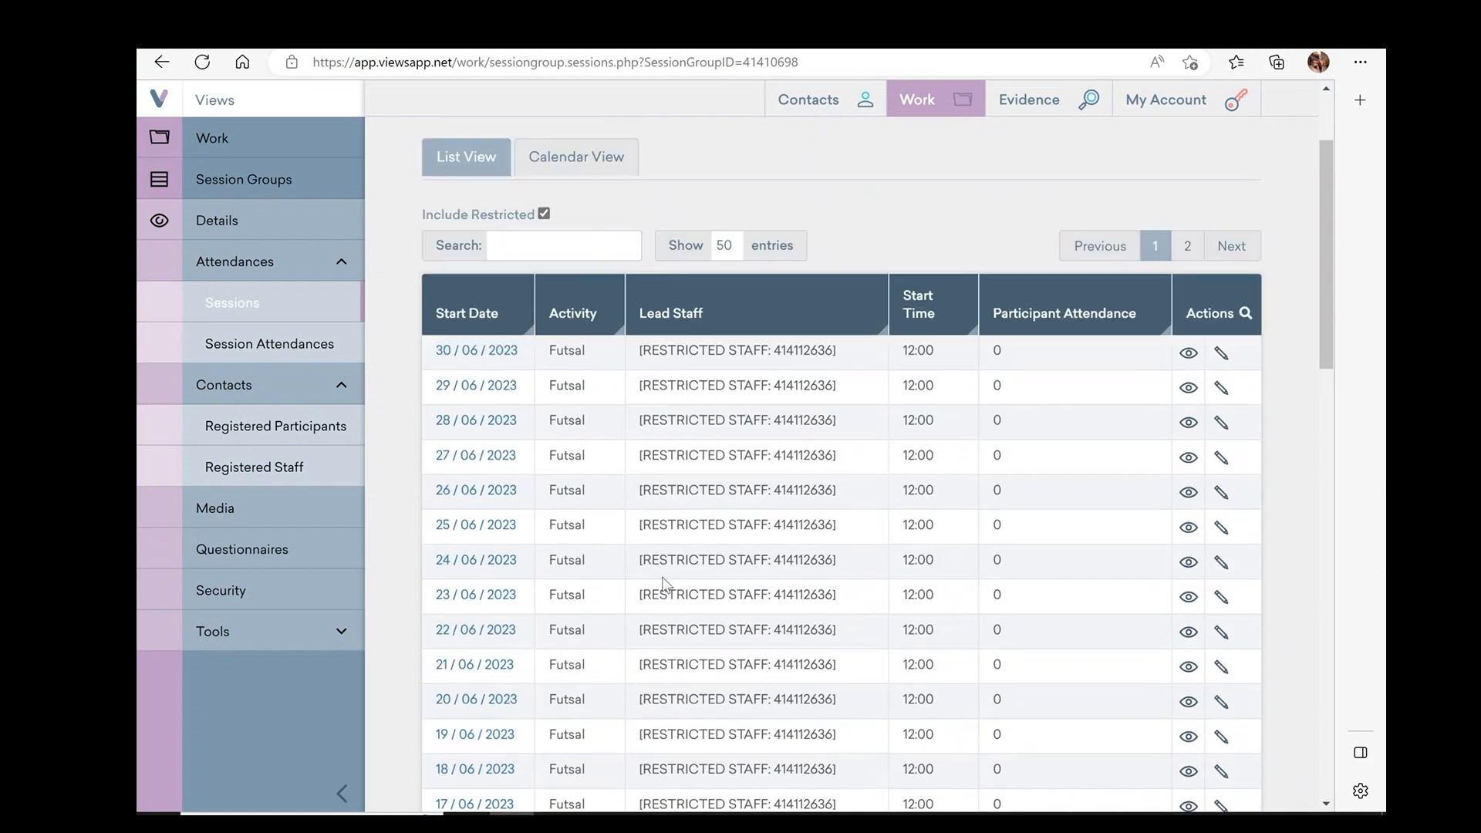
scroll(663, 588, "down", 4)
scroll(588, 374, "up", 3)
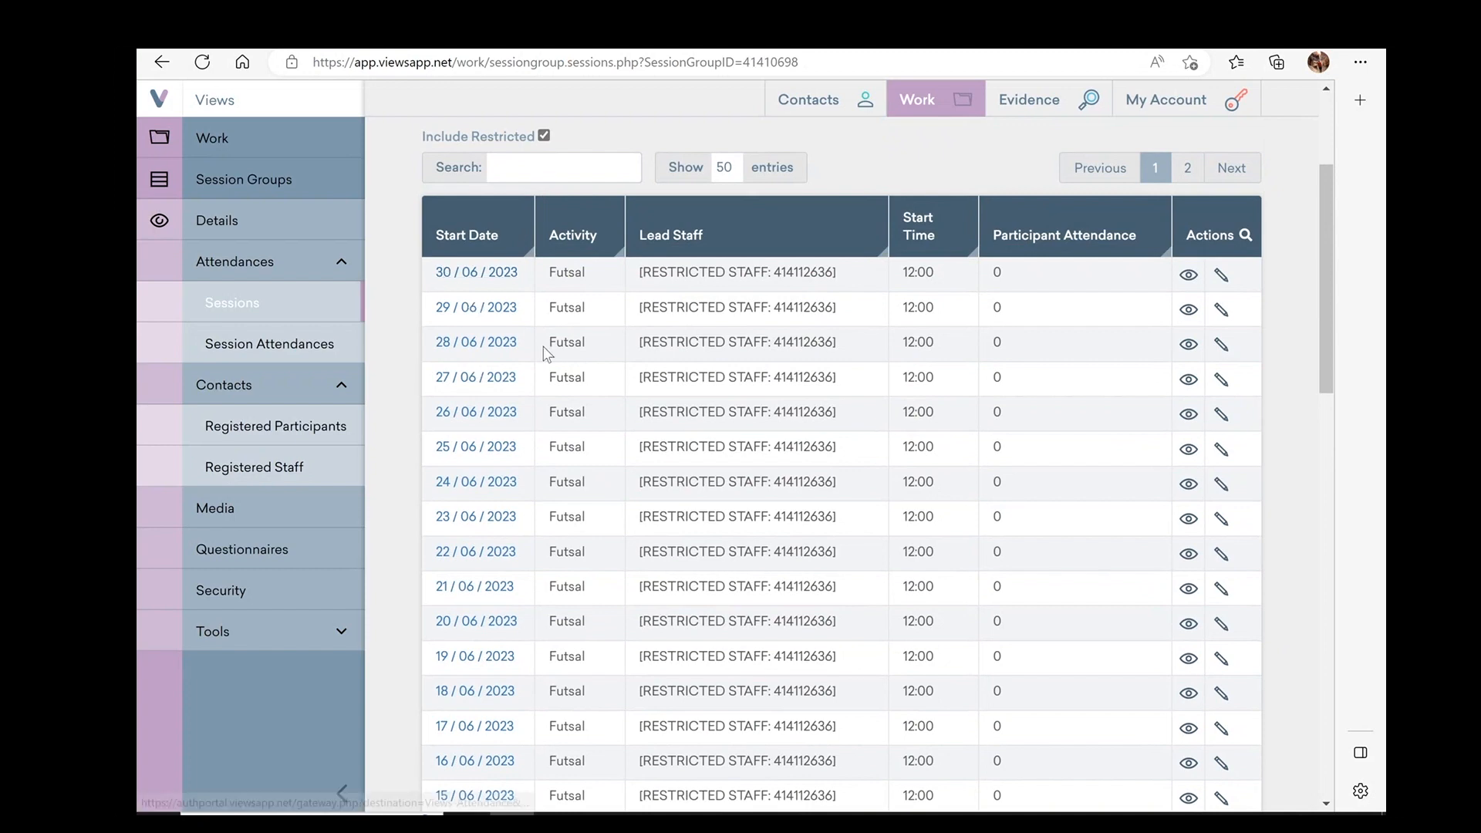
scroll(546, 351, "down", 7)
scroll(545, 354, "down", 7)
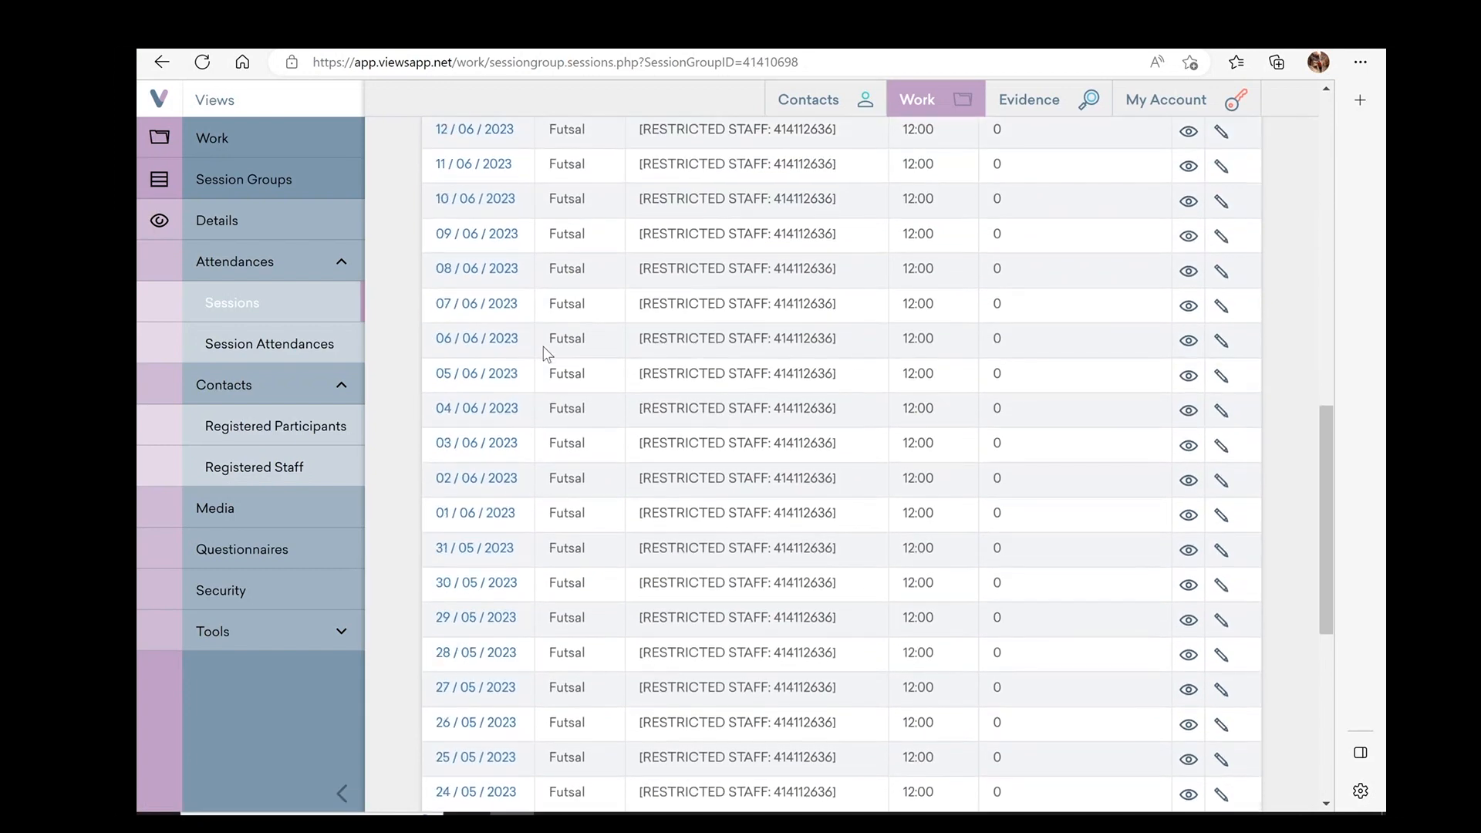
scroll(545, 353, "up", 15)
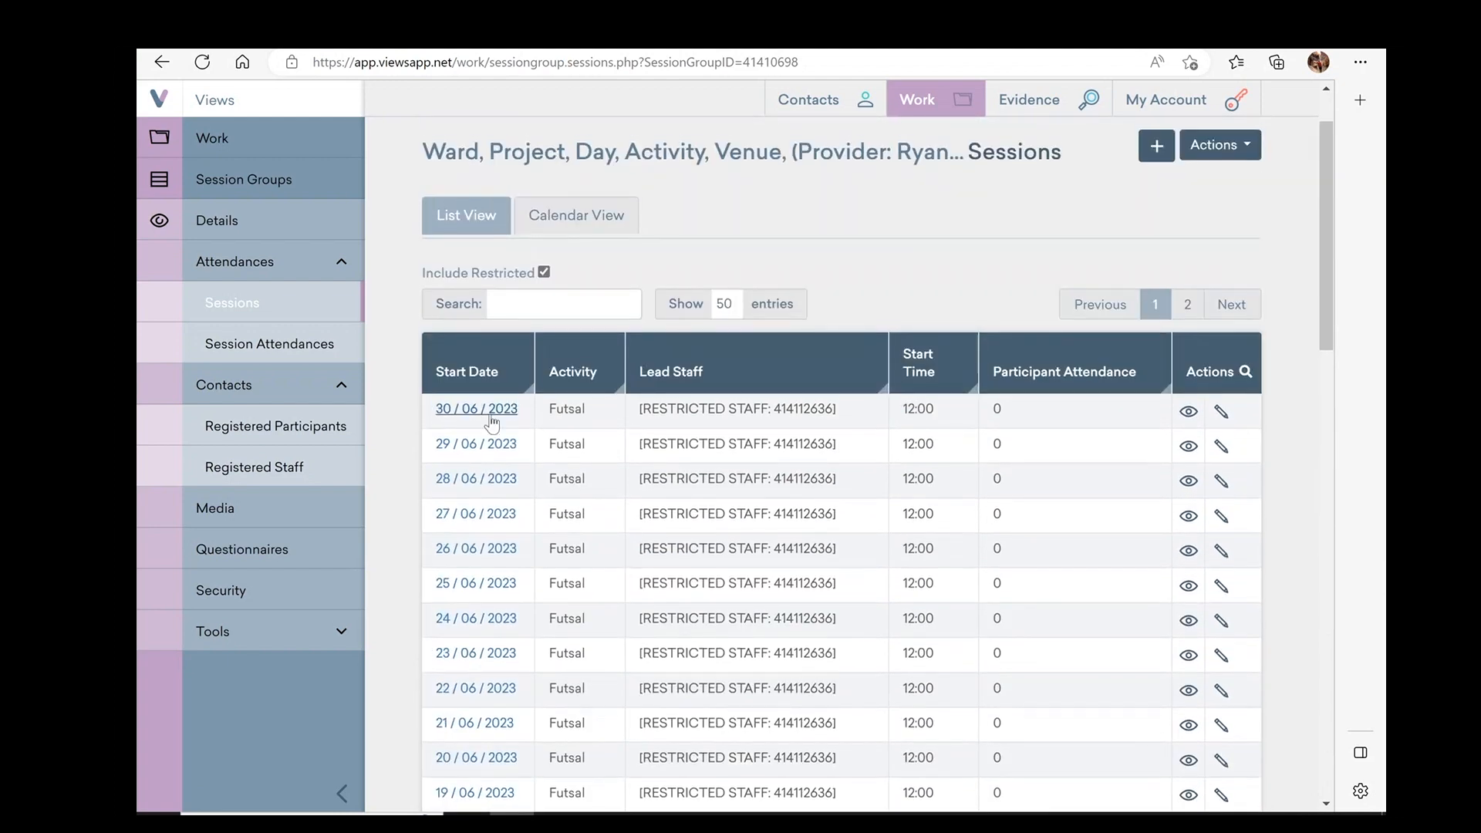
scroll(609, 480, "down", 2)
scroll(621, 484, "down", 2)
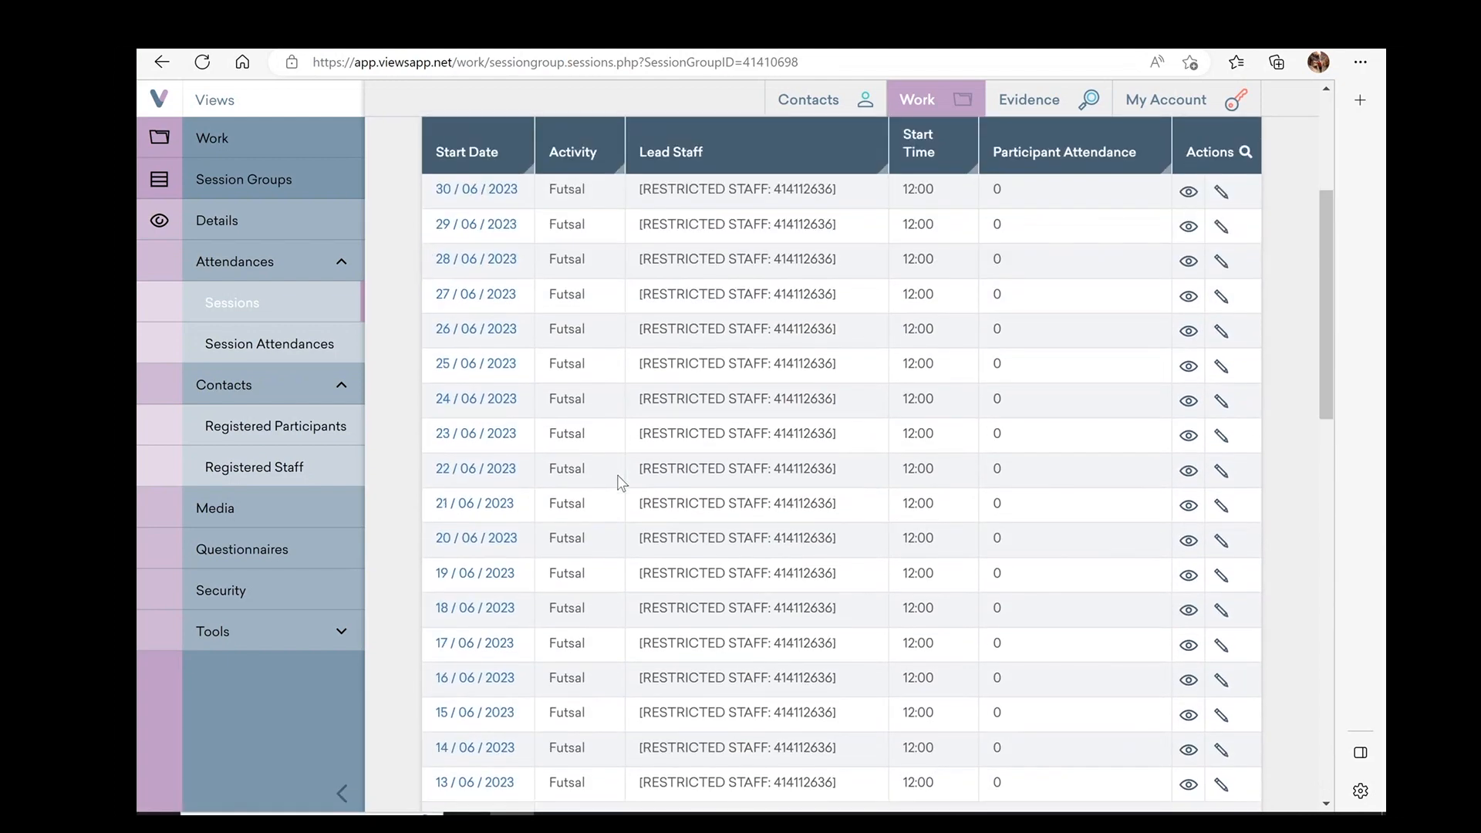
scroll(621, 484, "down", 6)
scroll(617, 482, "up", 1)
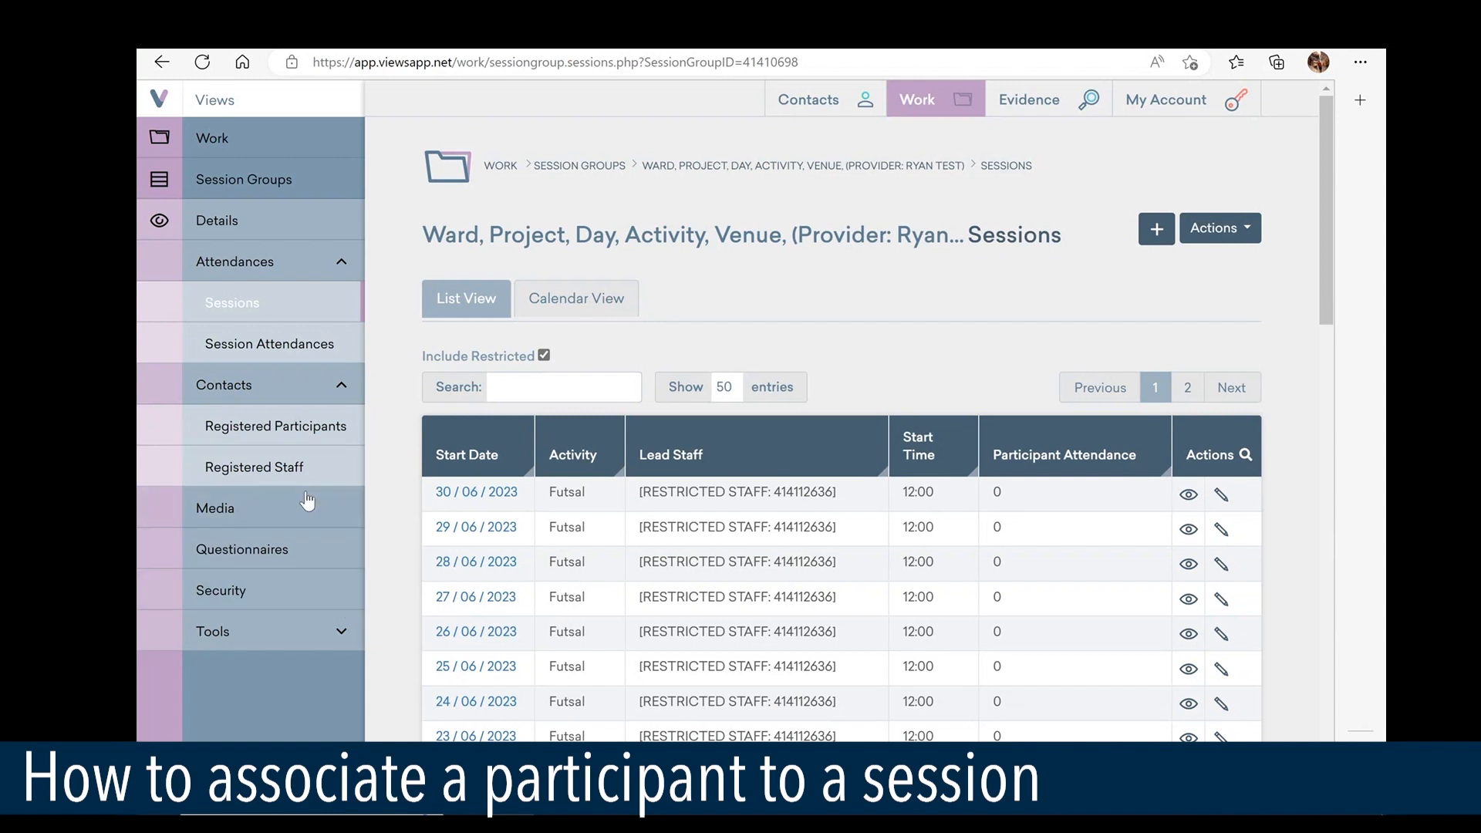
Search for the test participant by name and associate them with the group's Registered Participants
left_click(301, 434)
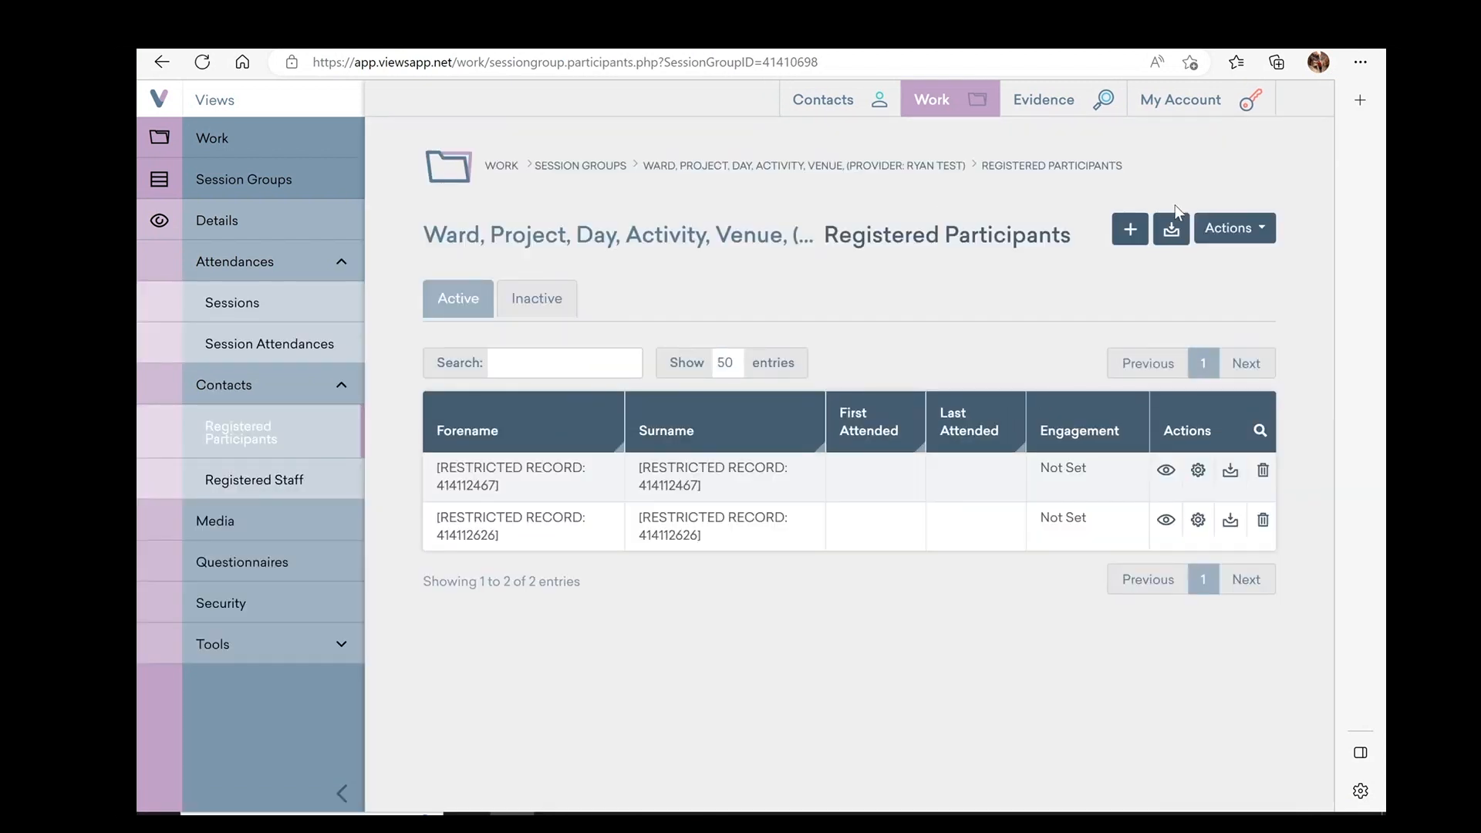
left_click(1129, 230)
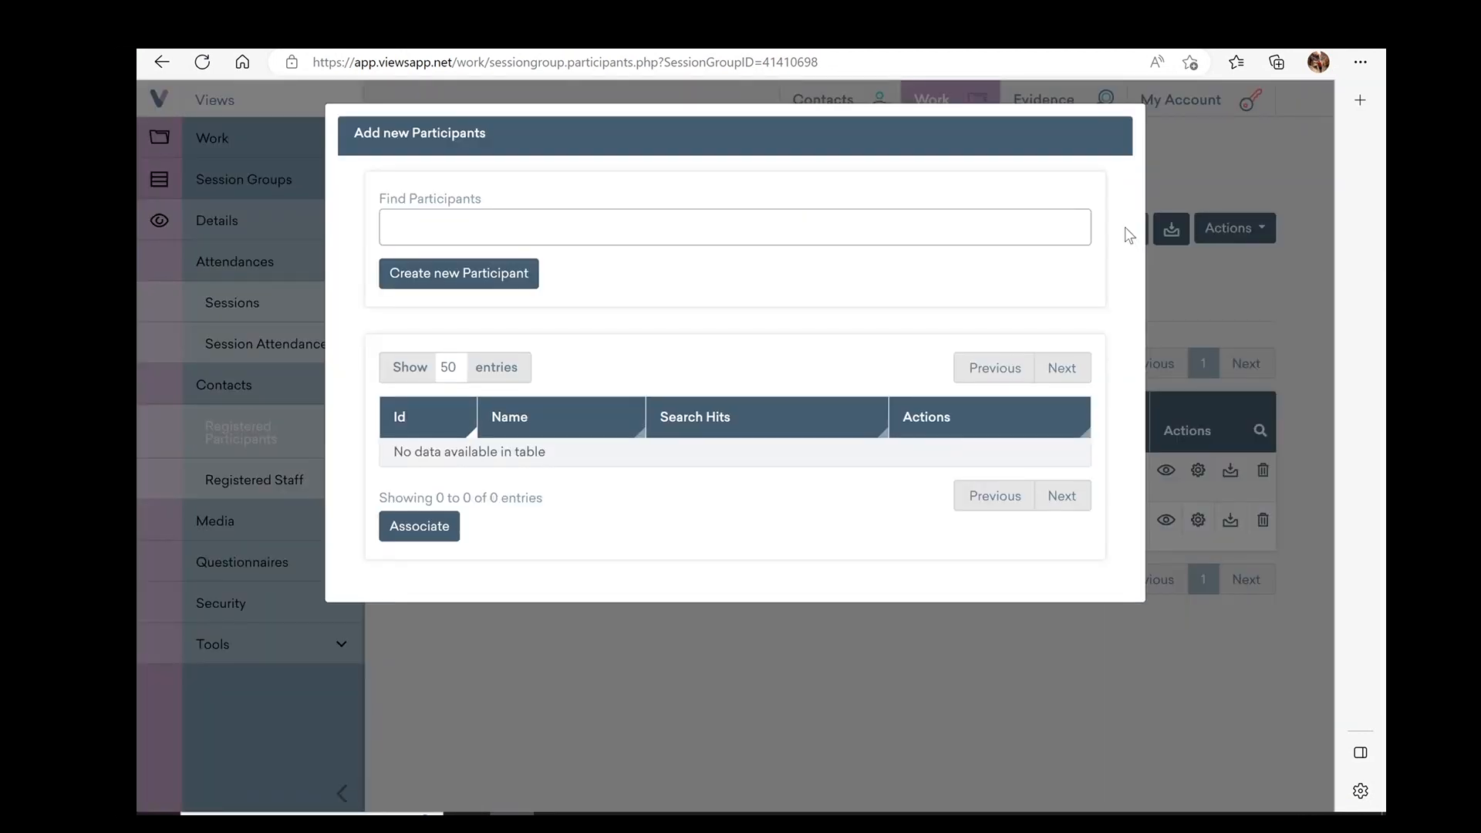
left_click(570, 235)
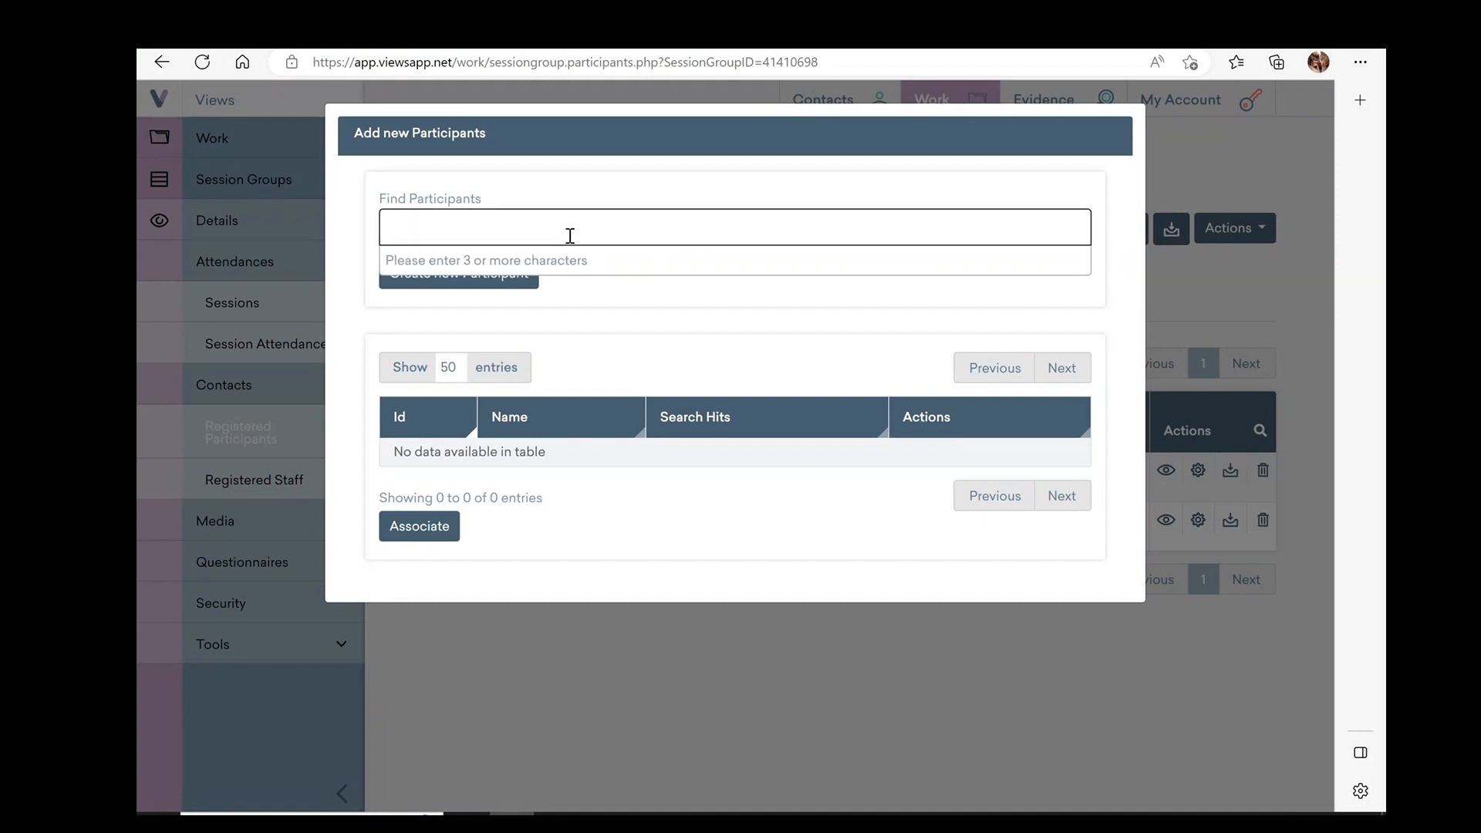
type("rya")
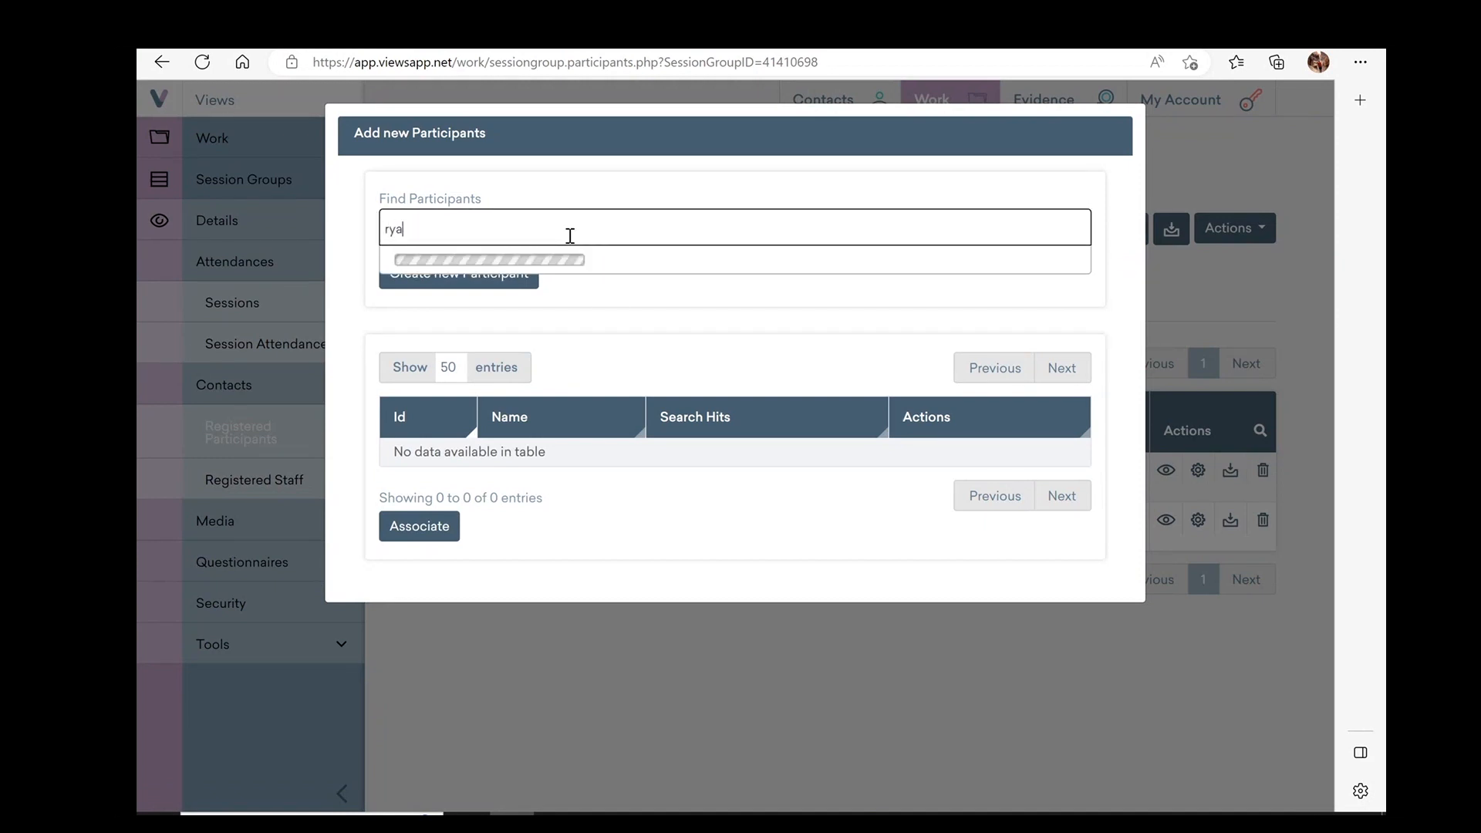
type("n")
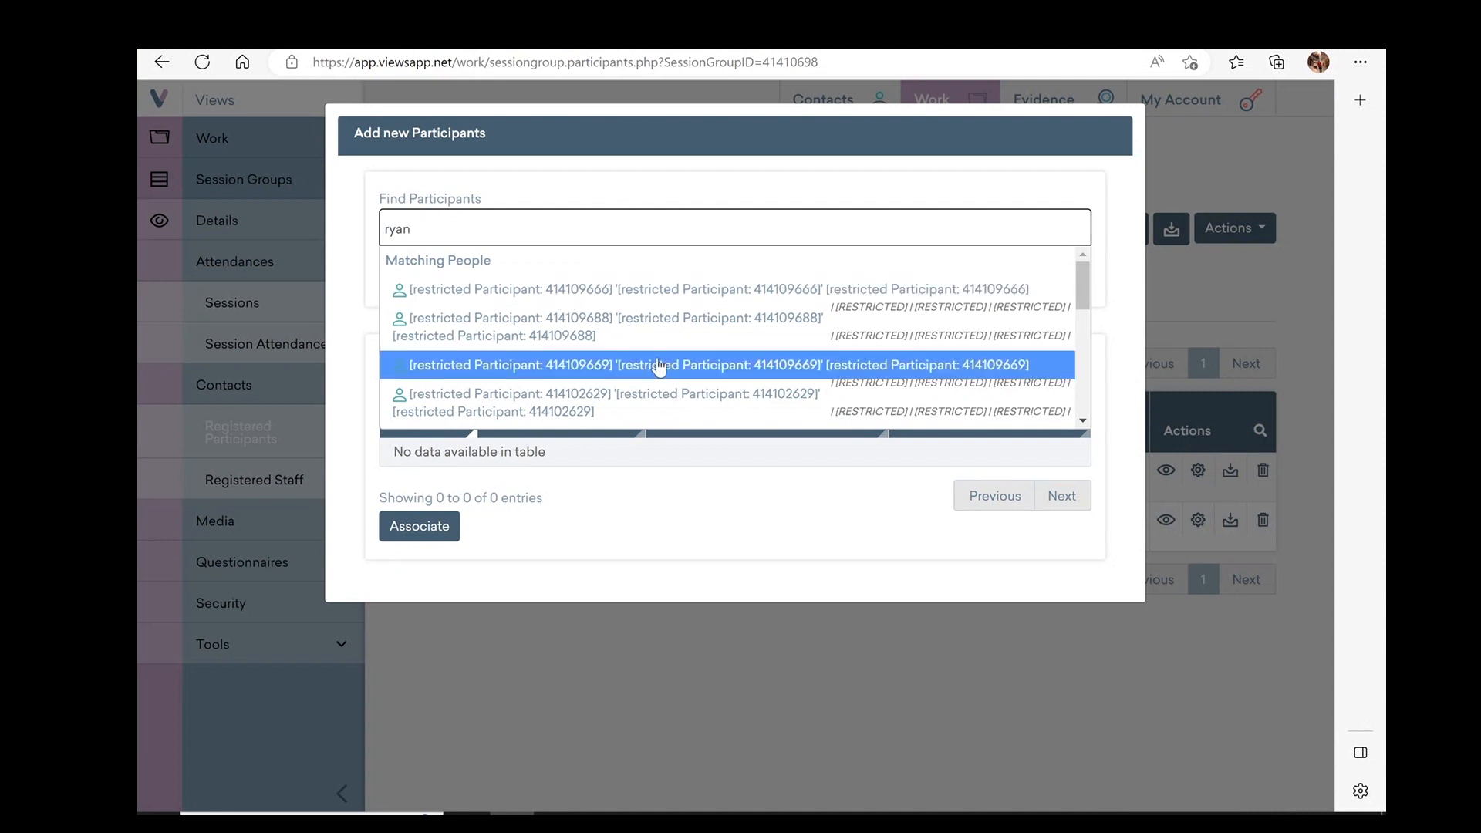
scroll(660, 368, "down", 2)
scroll(659, 368, "down", 3)
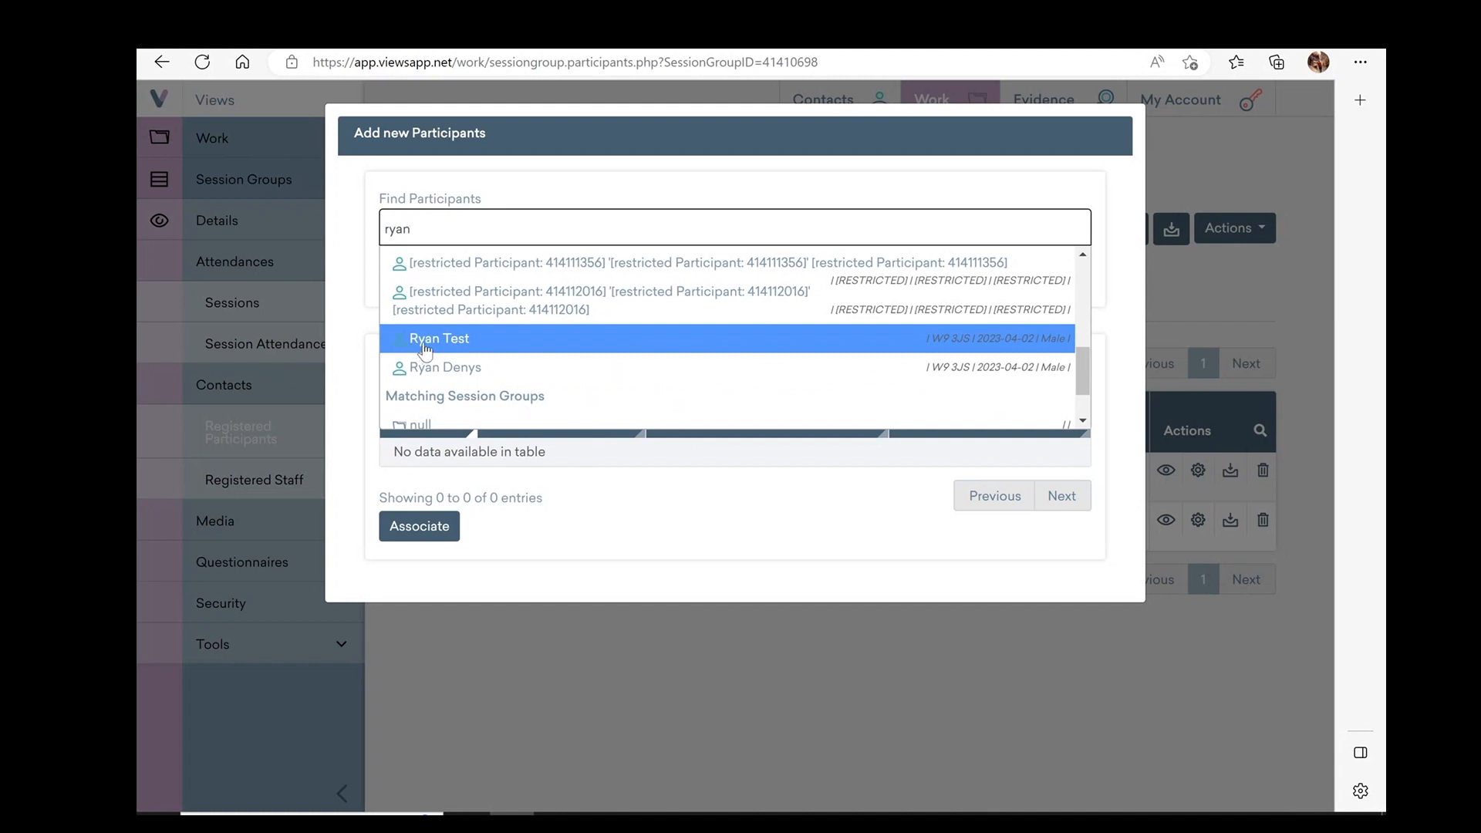
left_click(425, 348)
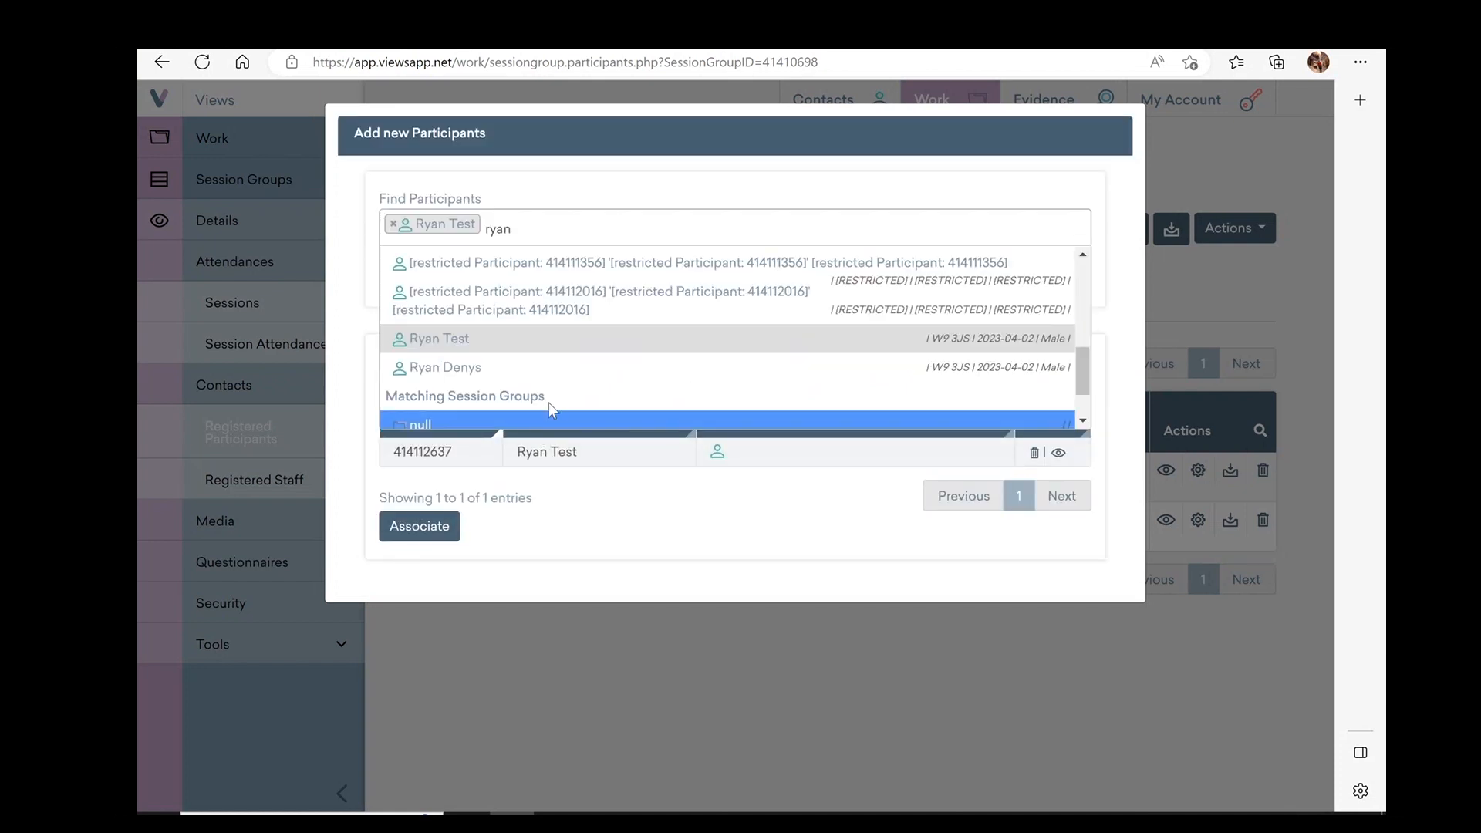
left_click(421, 527)
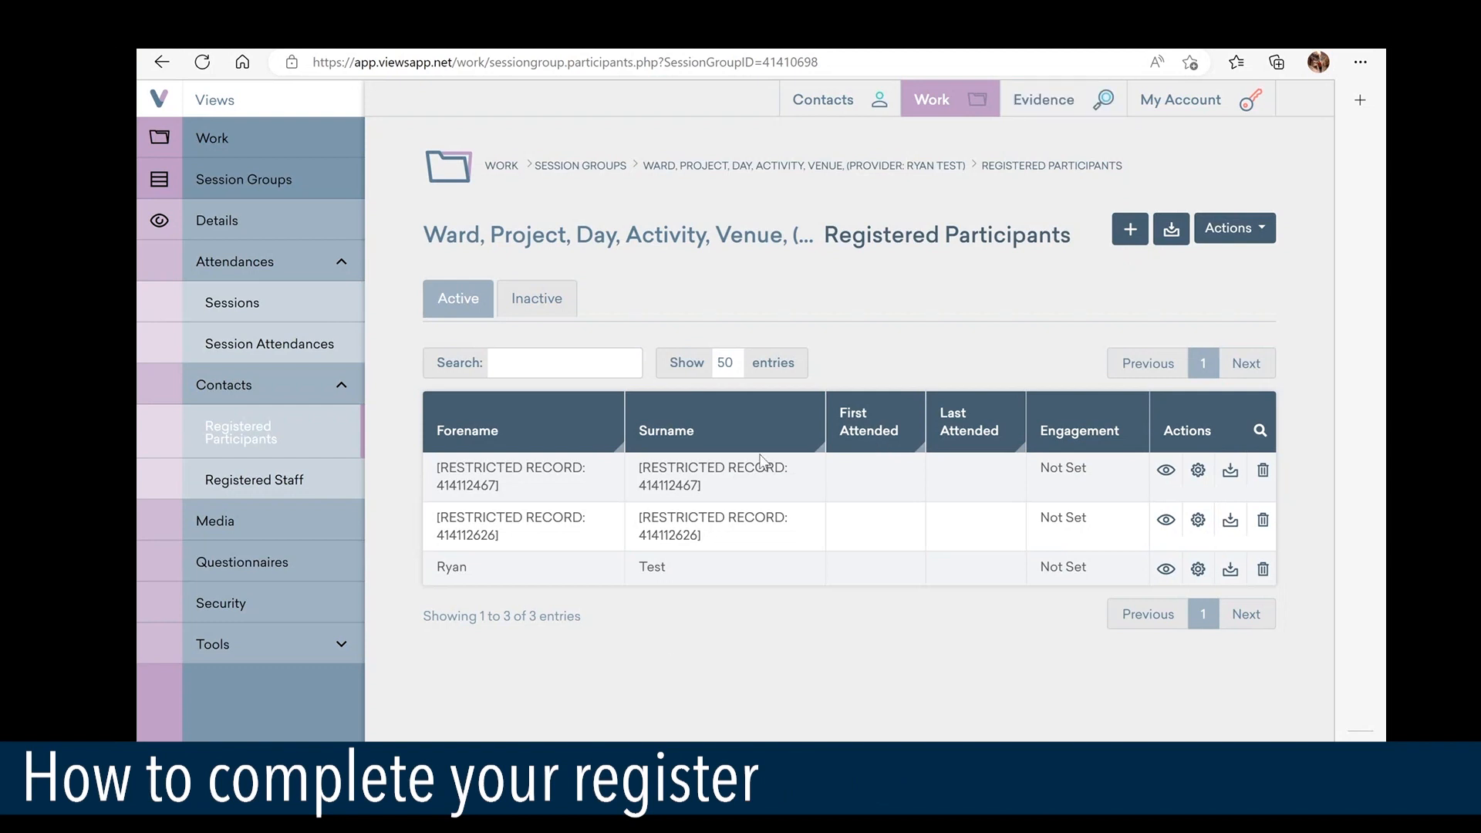
Search Session Groups for 'test' and open the matching group's sessions
mouse_move(919, 114)
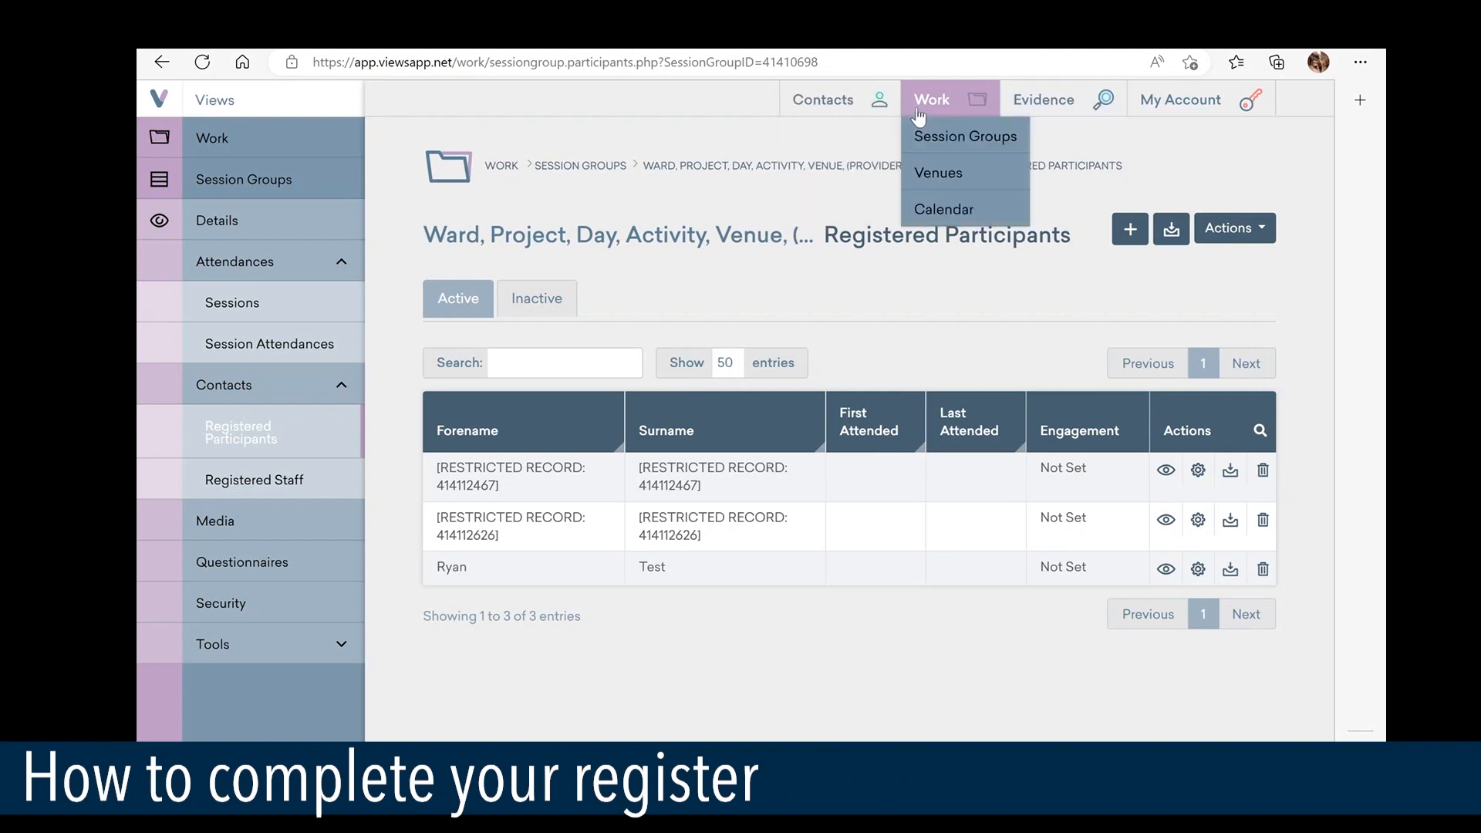
left_click(926, 139)
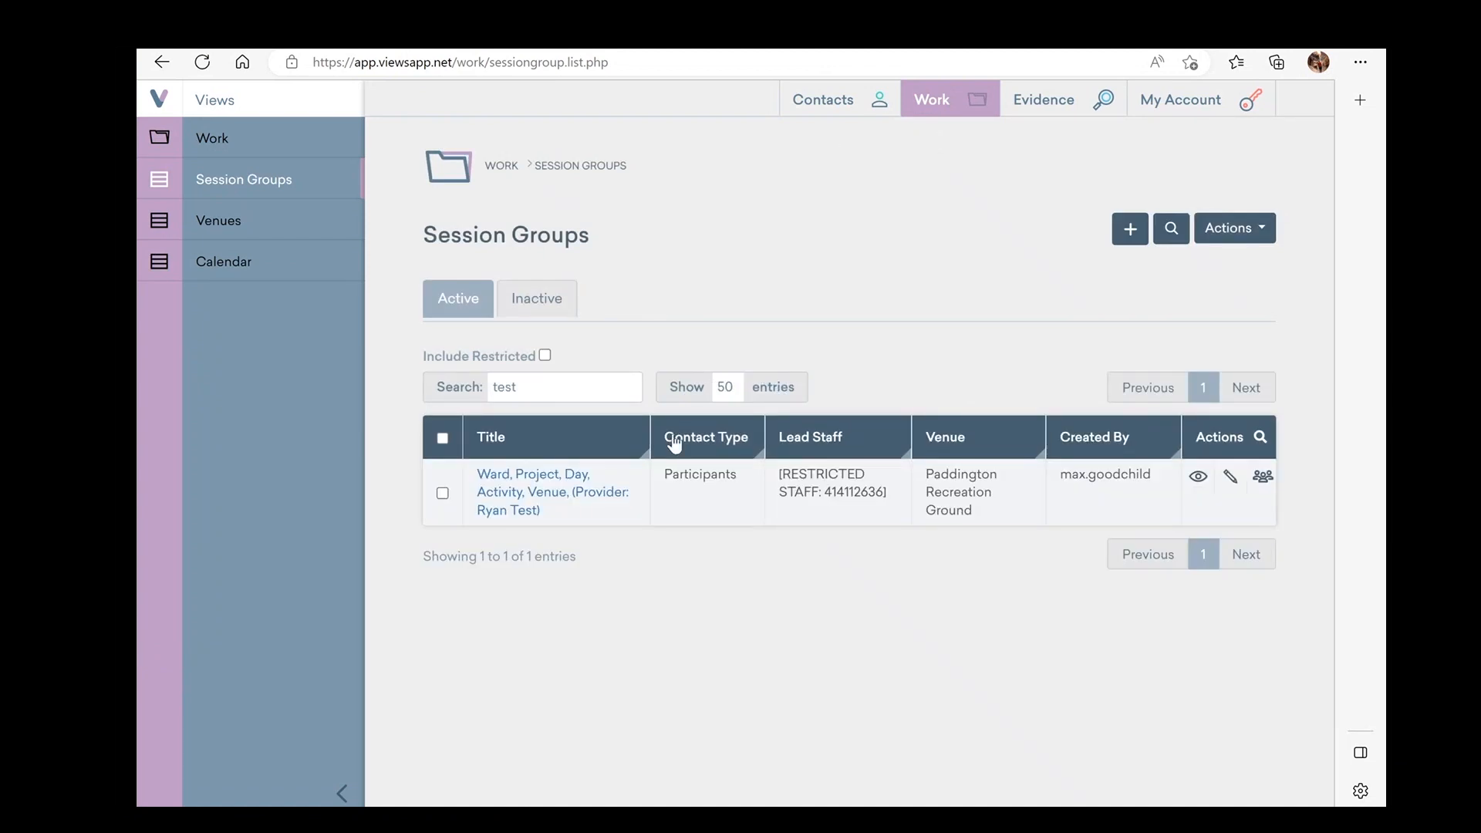
left_click(611, 391)
left_click(627, 388)
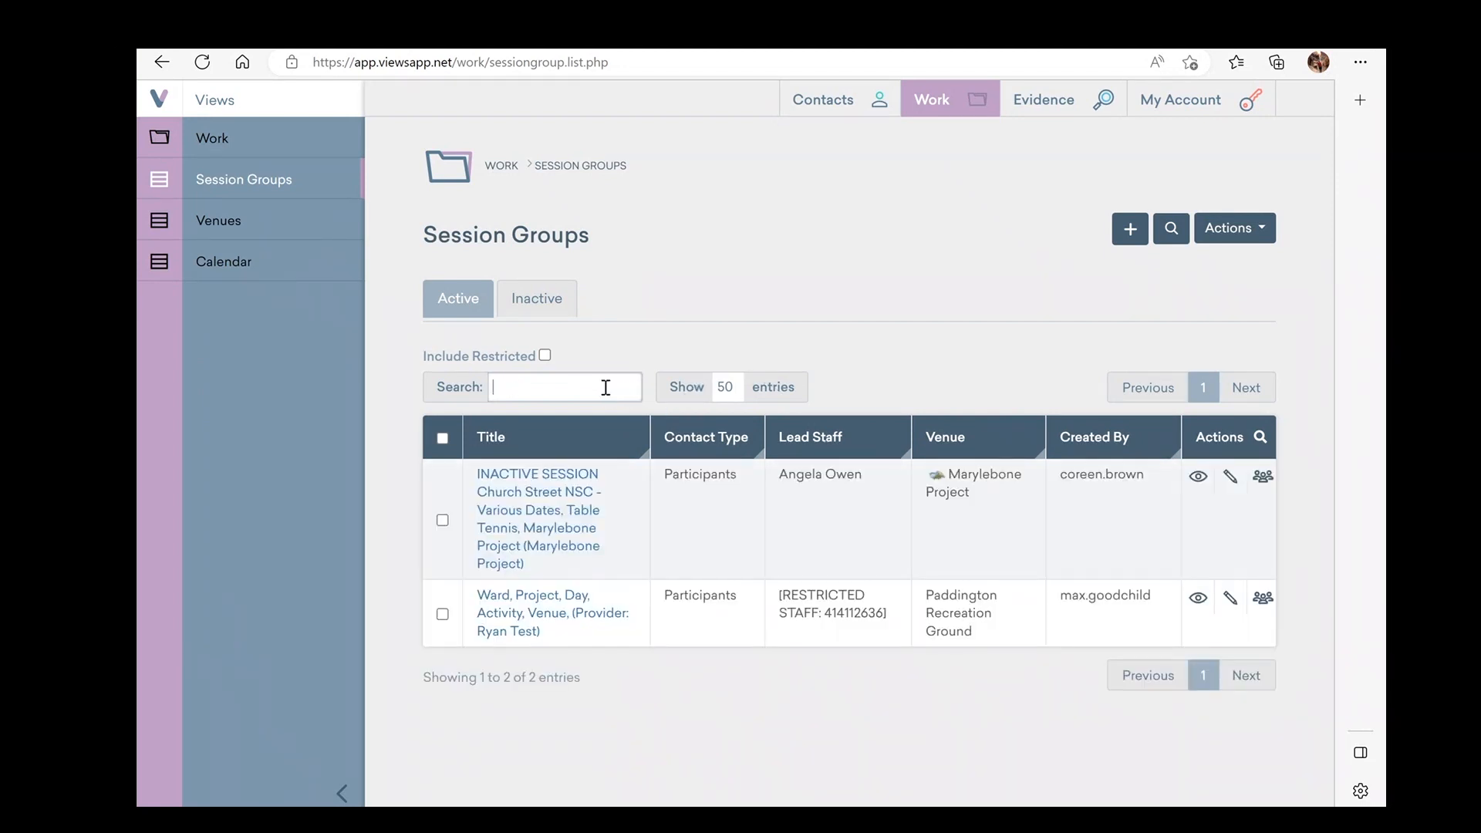
type("test")
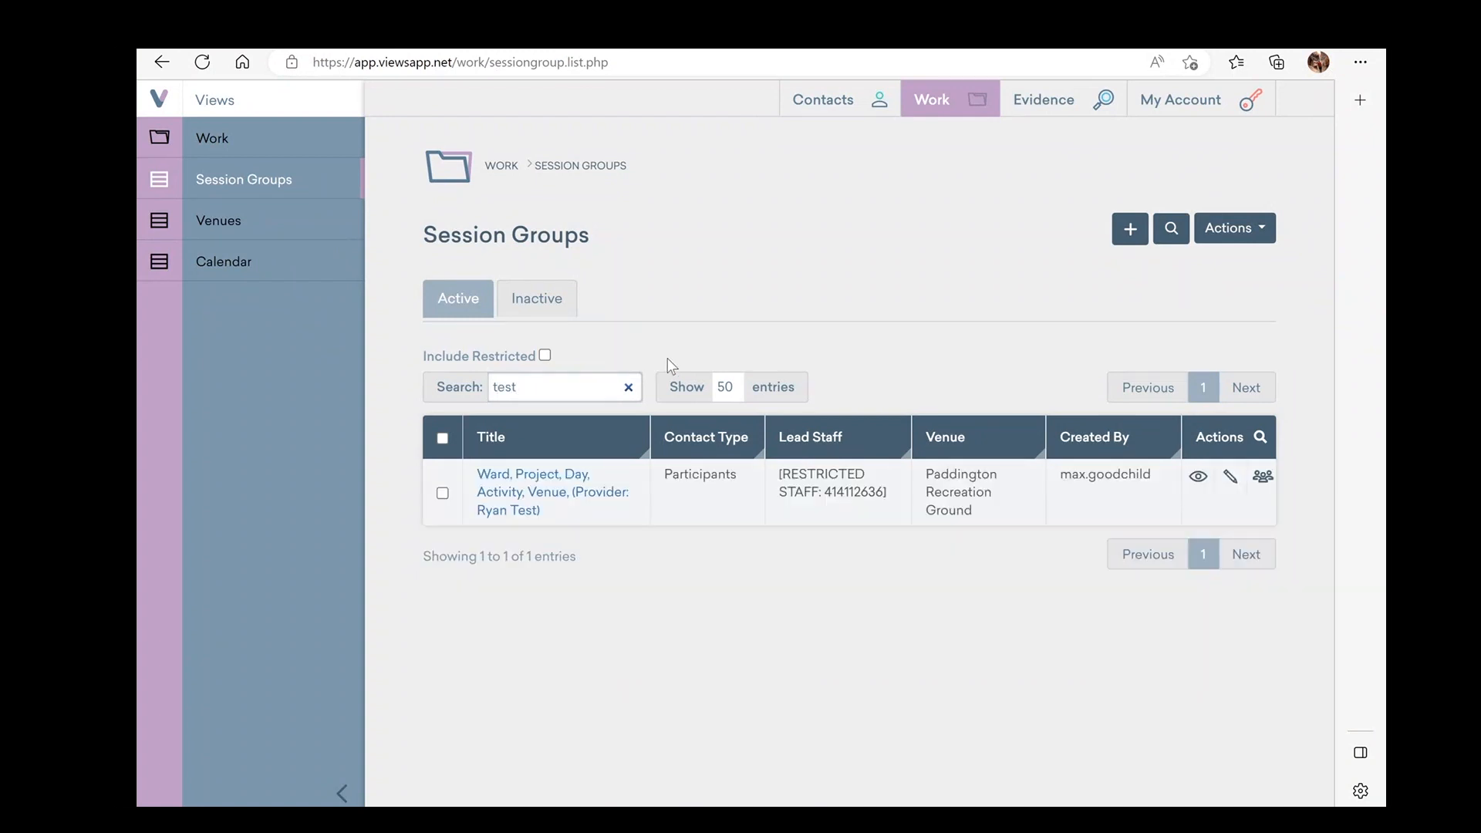
left_click(560, 503)
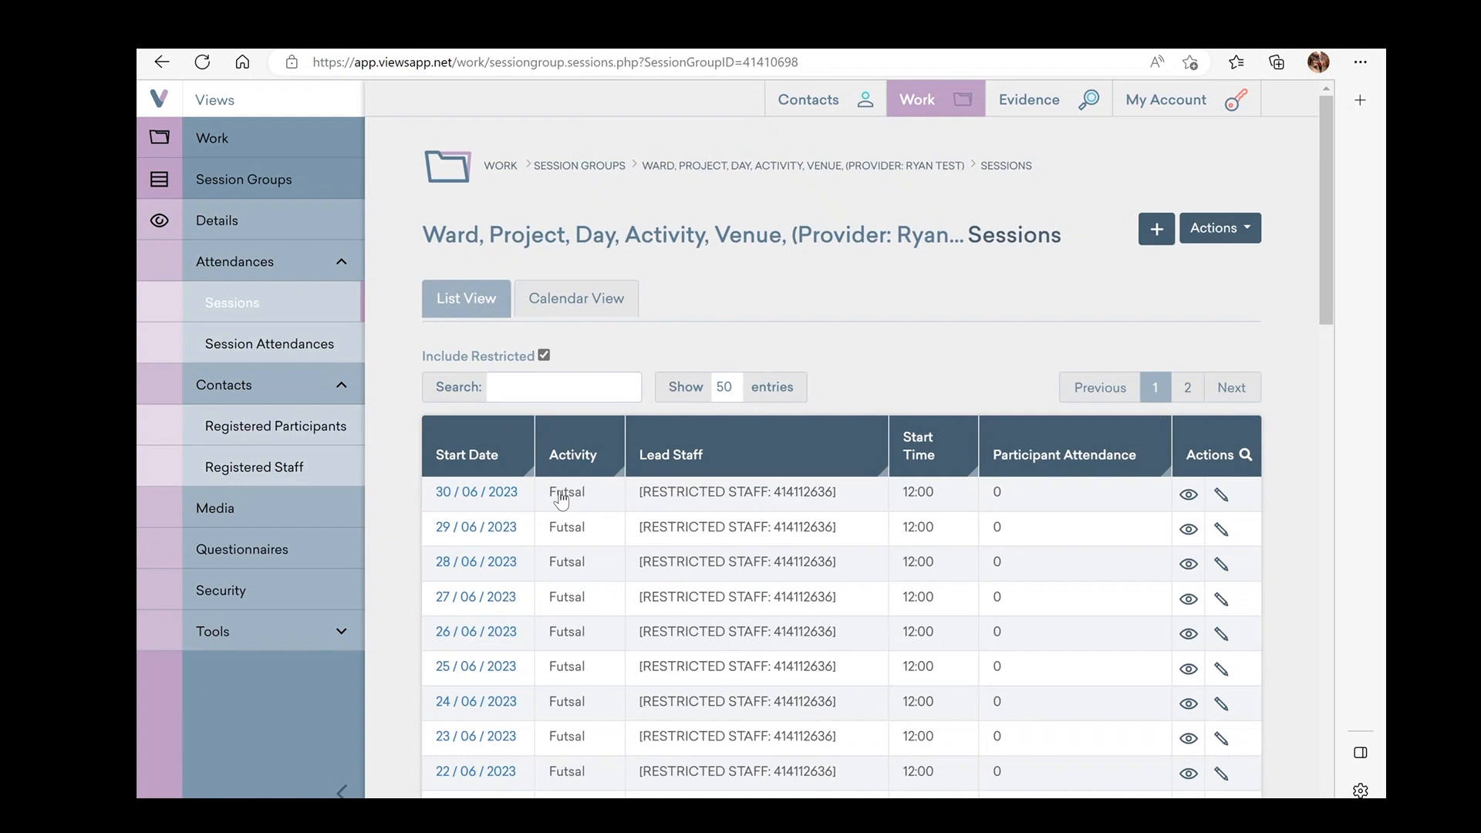
Open the 12/05/2023 session's attendance, then return to the Session Groups list
scroll(571, 564, "down", 10)
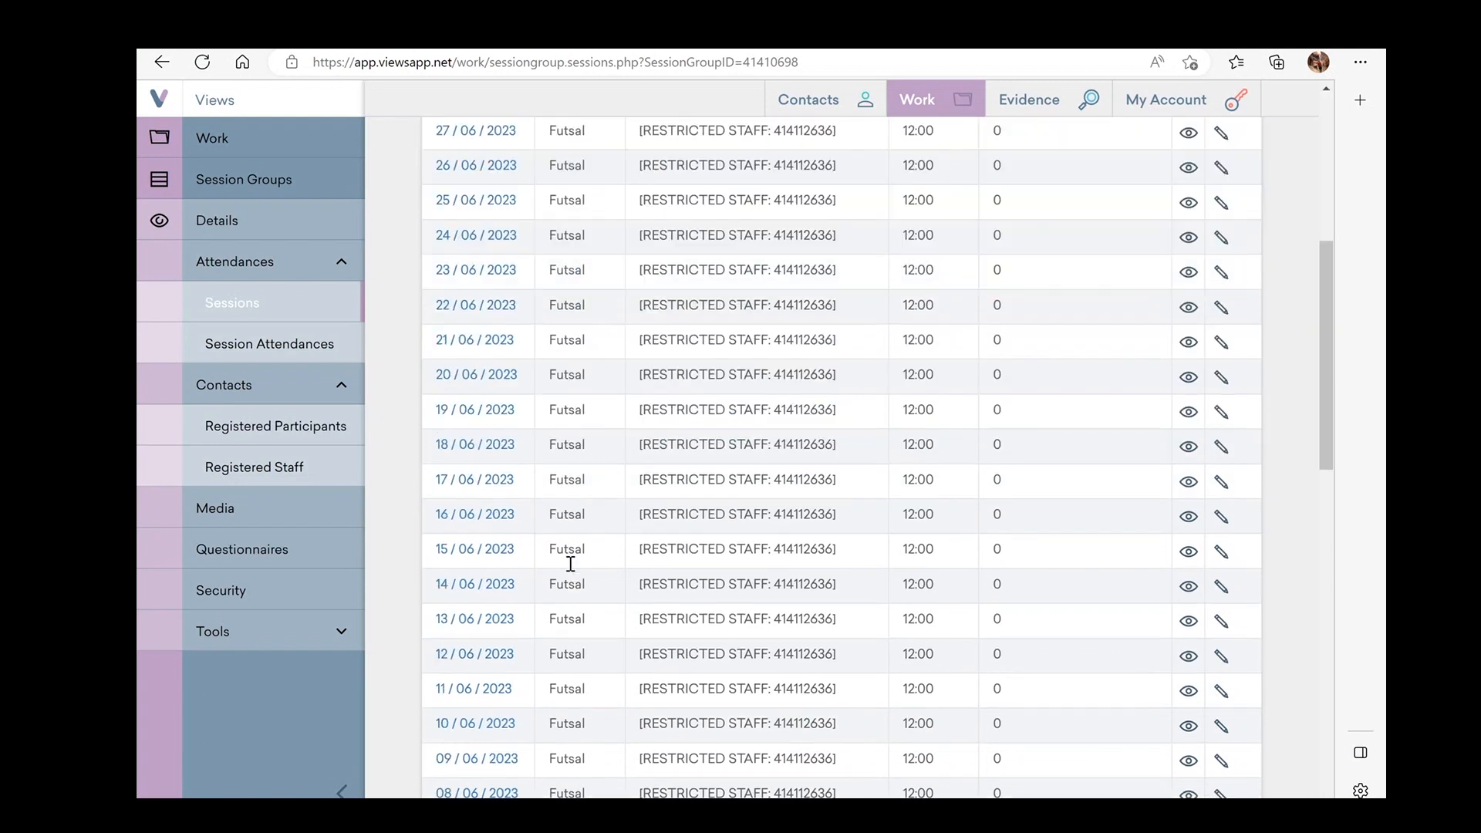
scroll(570, 564, "down", 8)
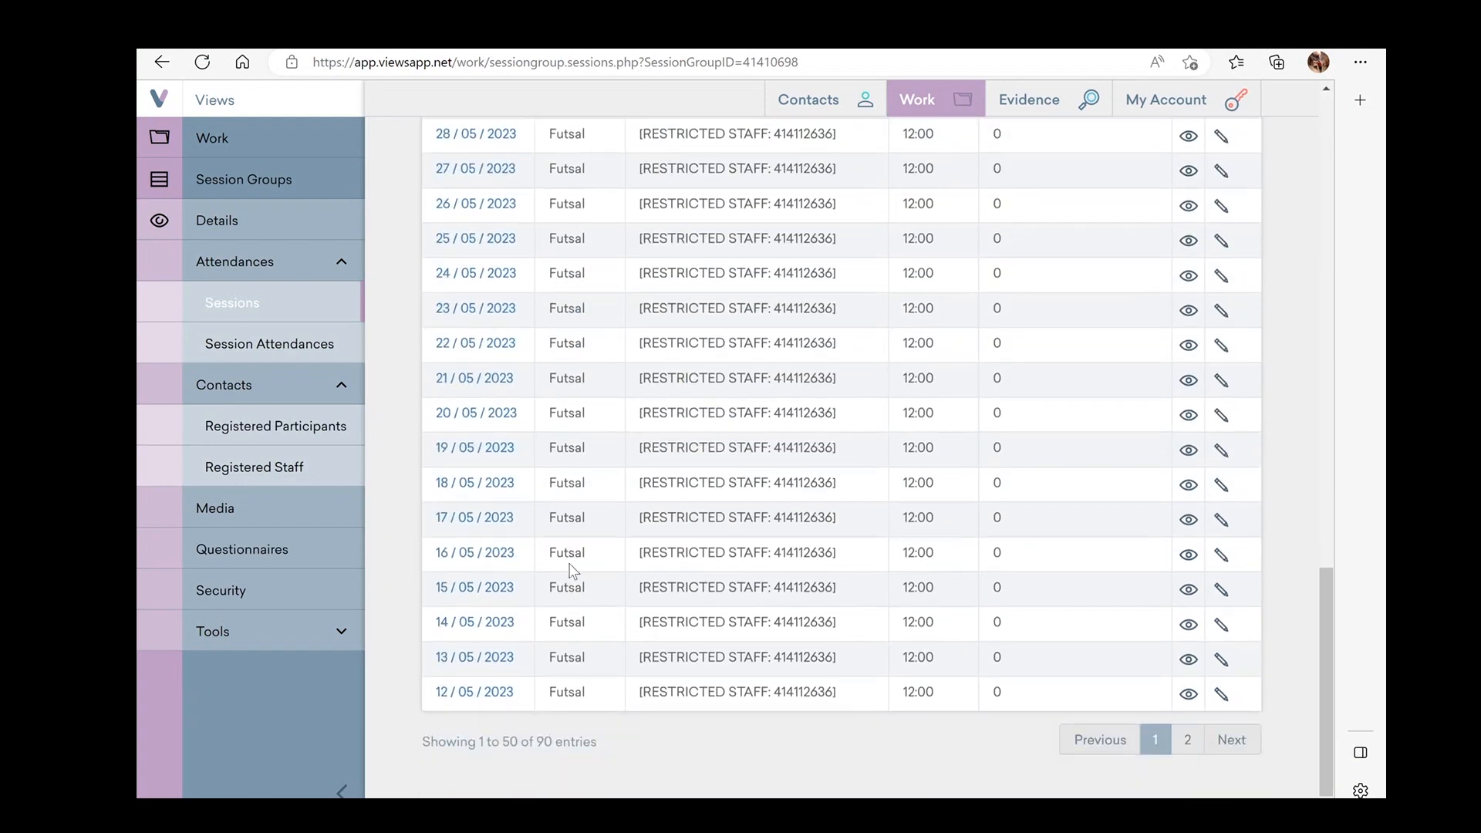
left_click(494, 698)
left_click(499, 697)
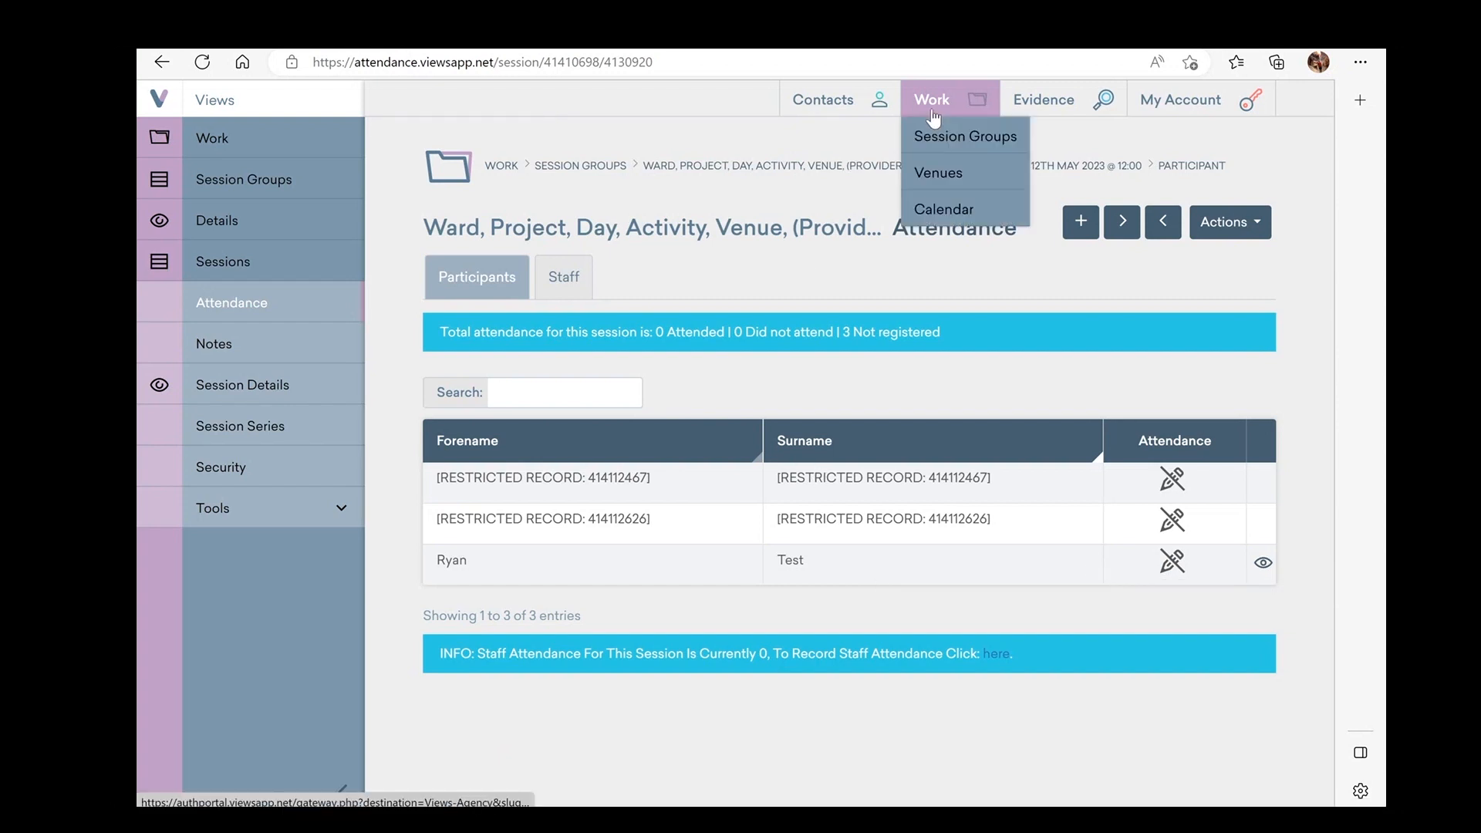
left_click(934, 137)
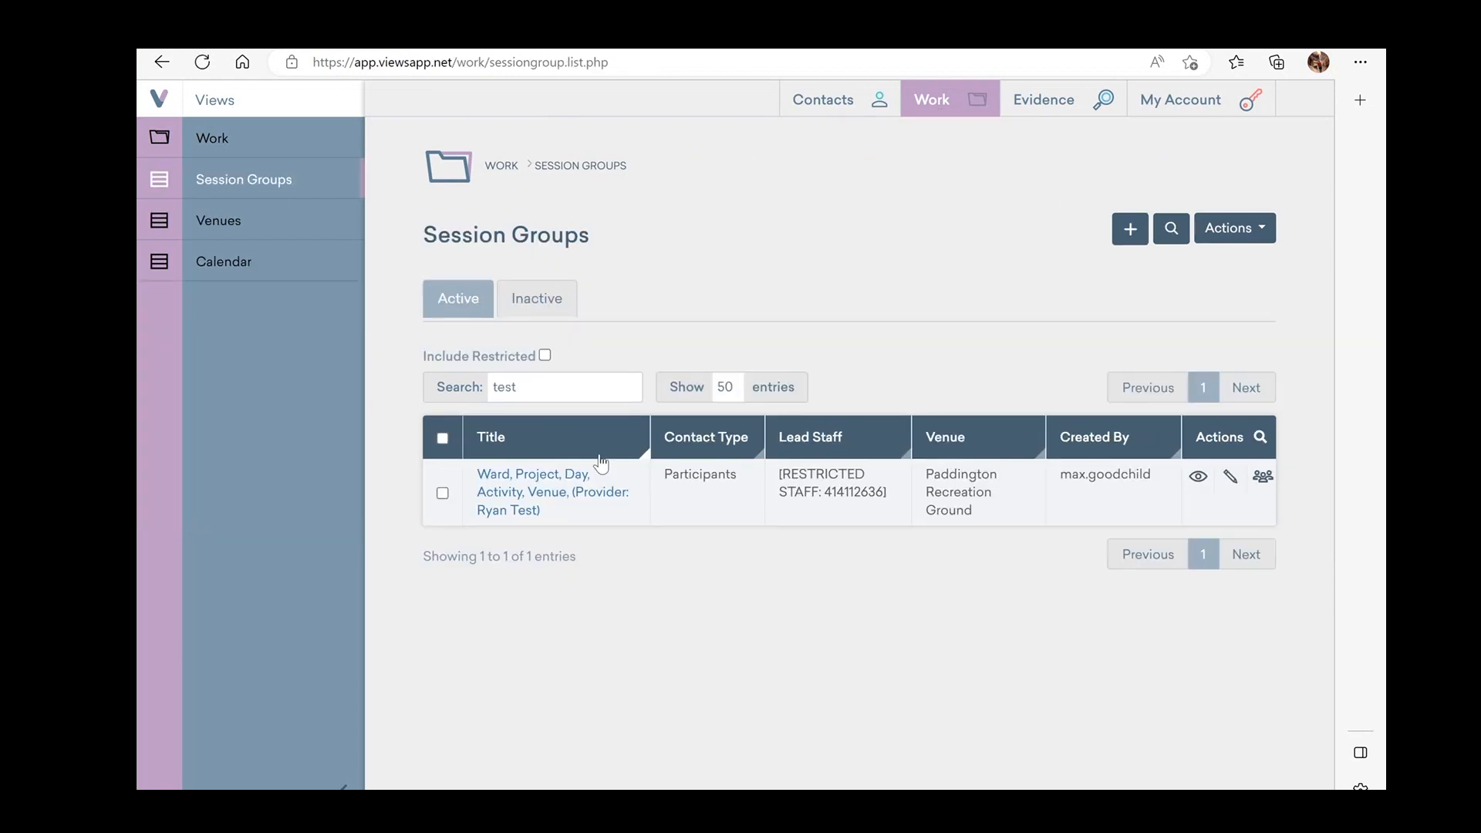
Open the test session group, view its registered participants, then go to its session attendance register
left_click(518, 494)
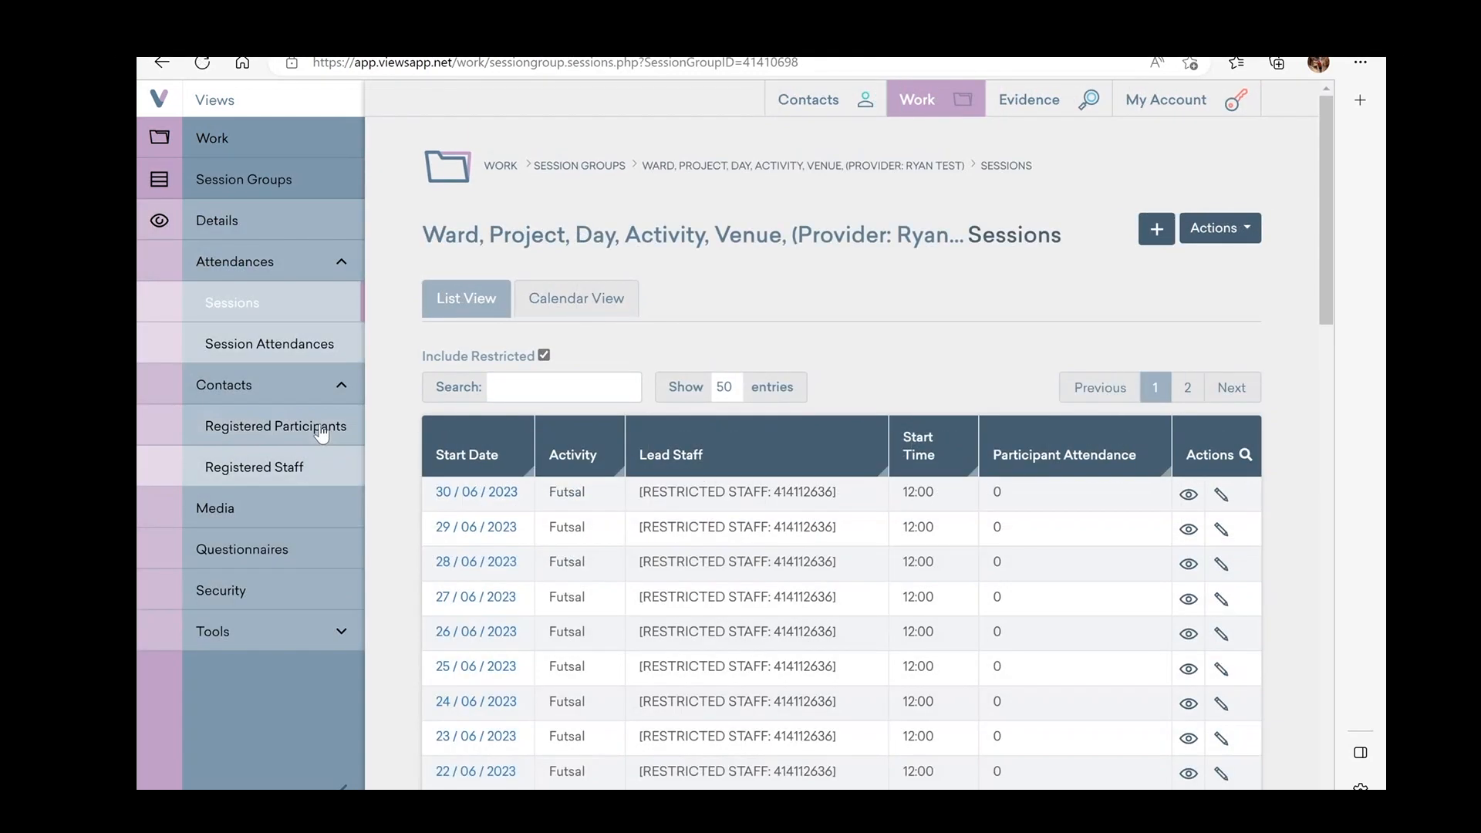
left_click(320, 433)
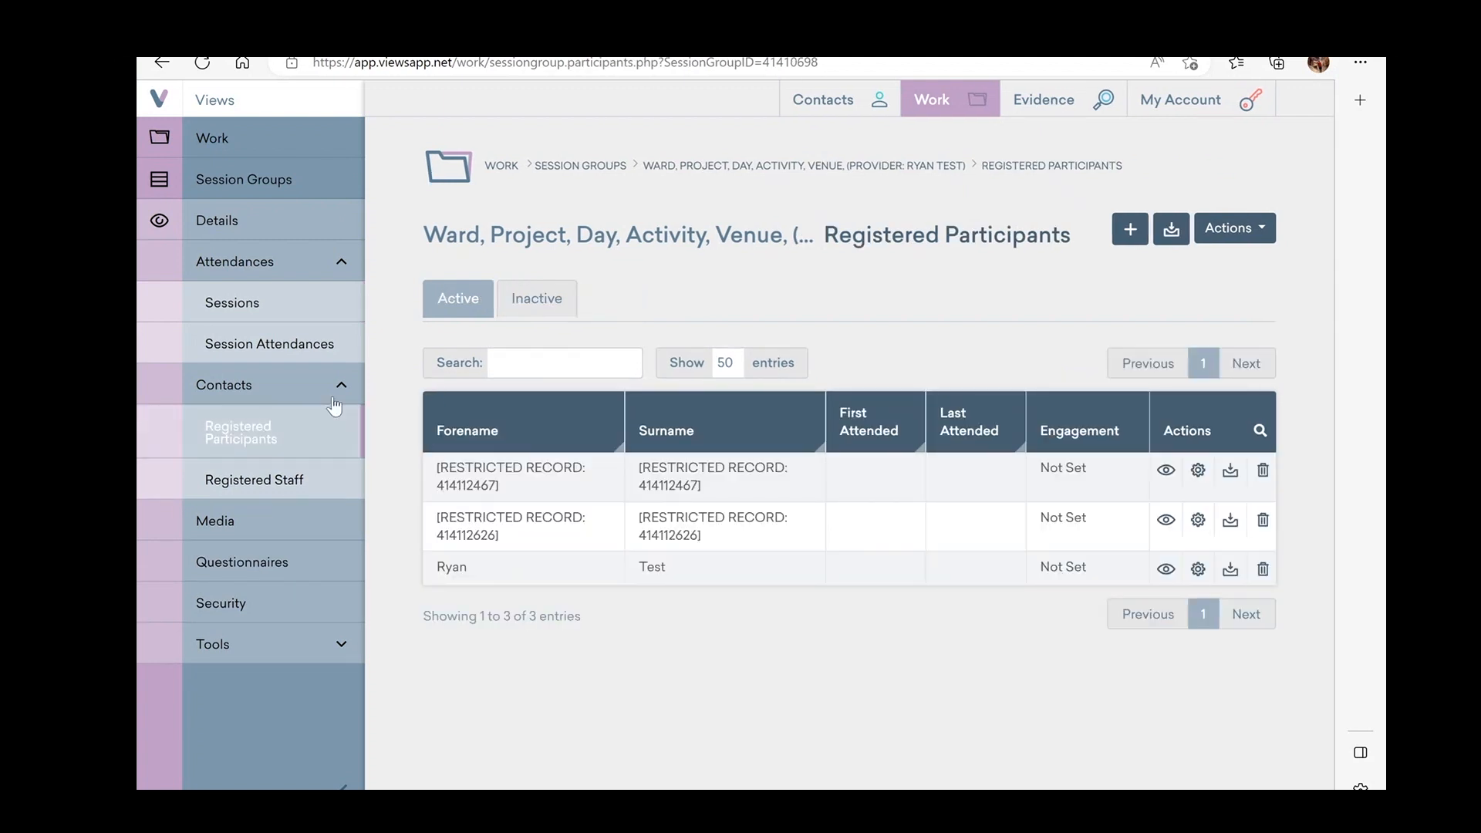
left_click(298, 310)
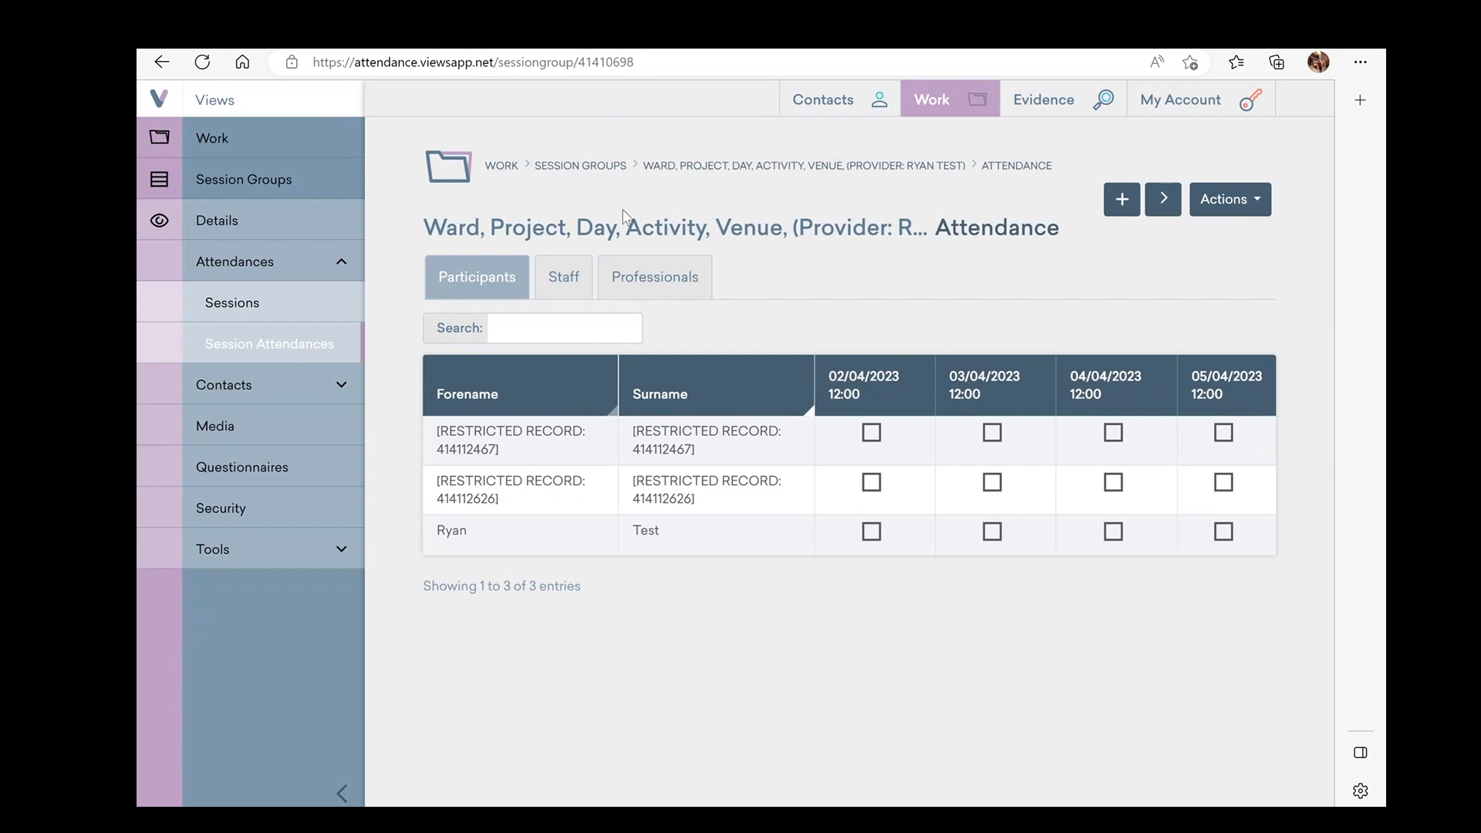
Tick attendance for the test participant on 02/04 and 03/04, the second restricted participant on 04/04 and 05/04
left_click(870, 532)
left_click(992, 531)
left_click(1105, 484)
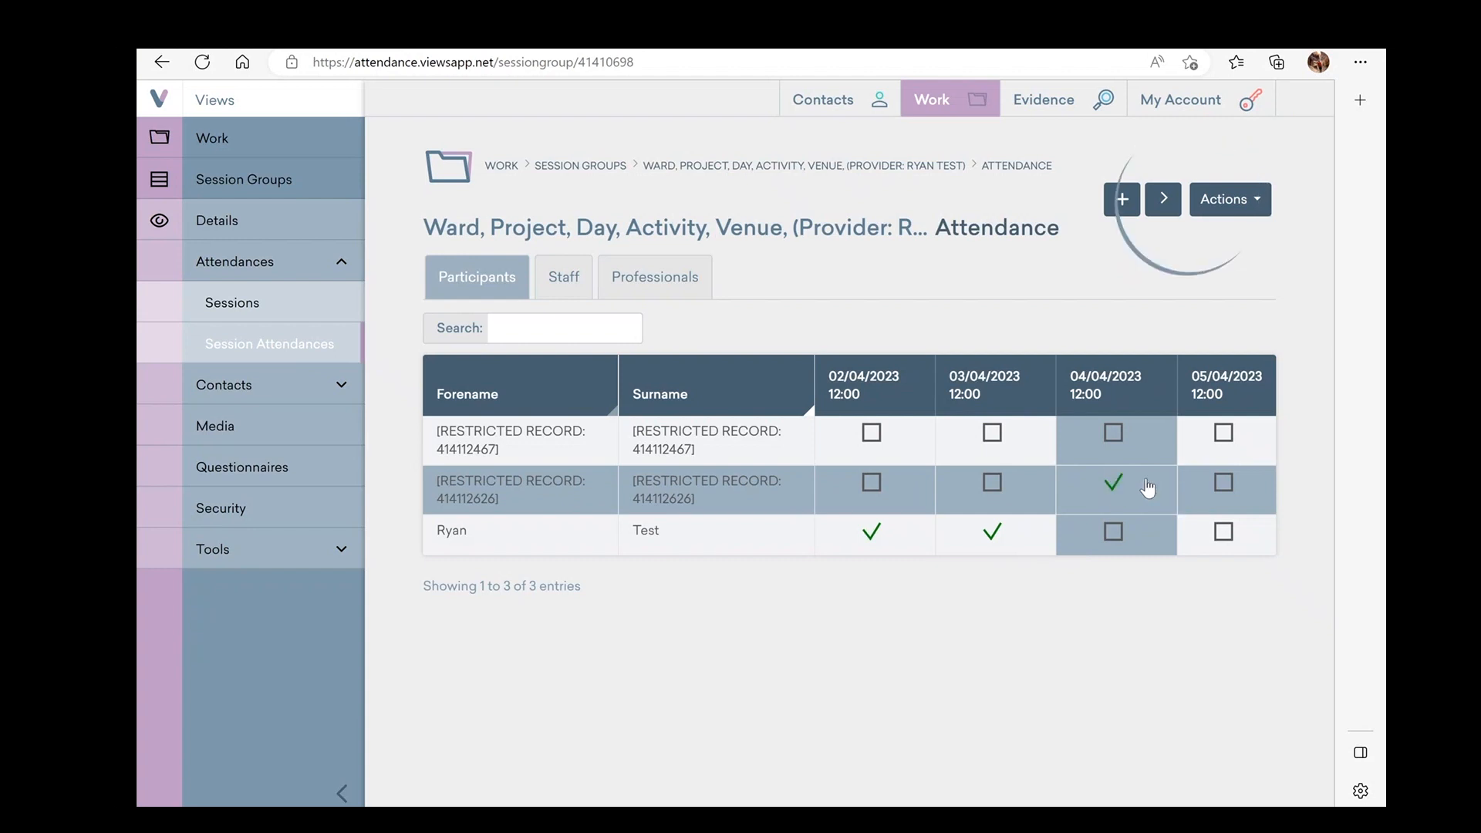
left_click(1216, 483)
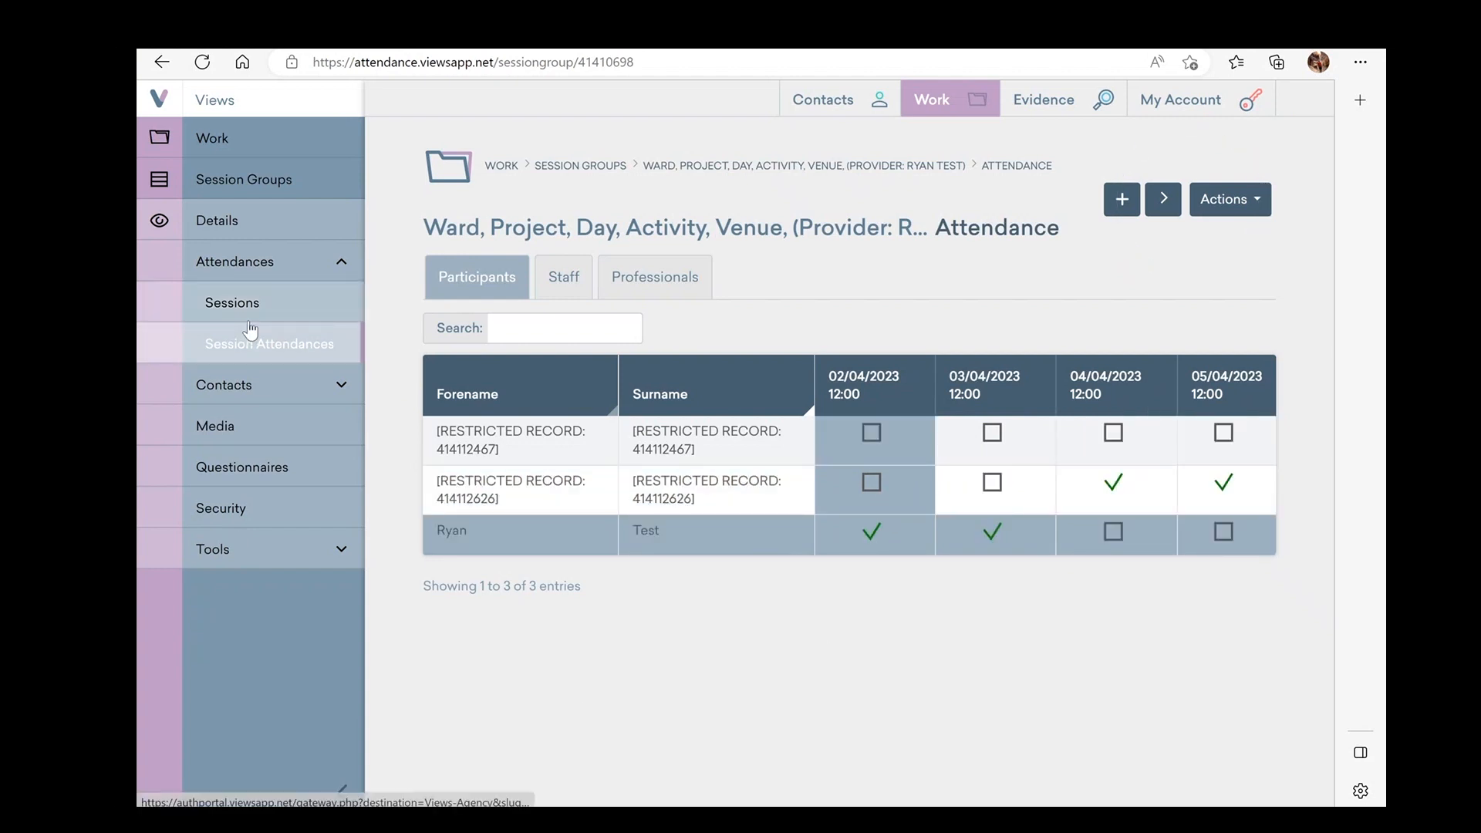
Reopen the 'test' session group from Session Groups and bring up its attendance register grid again
left_click(528, 330)
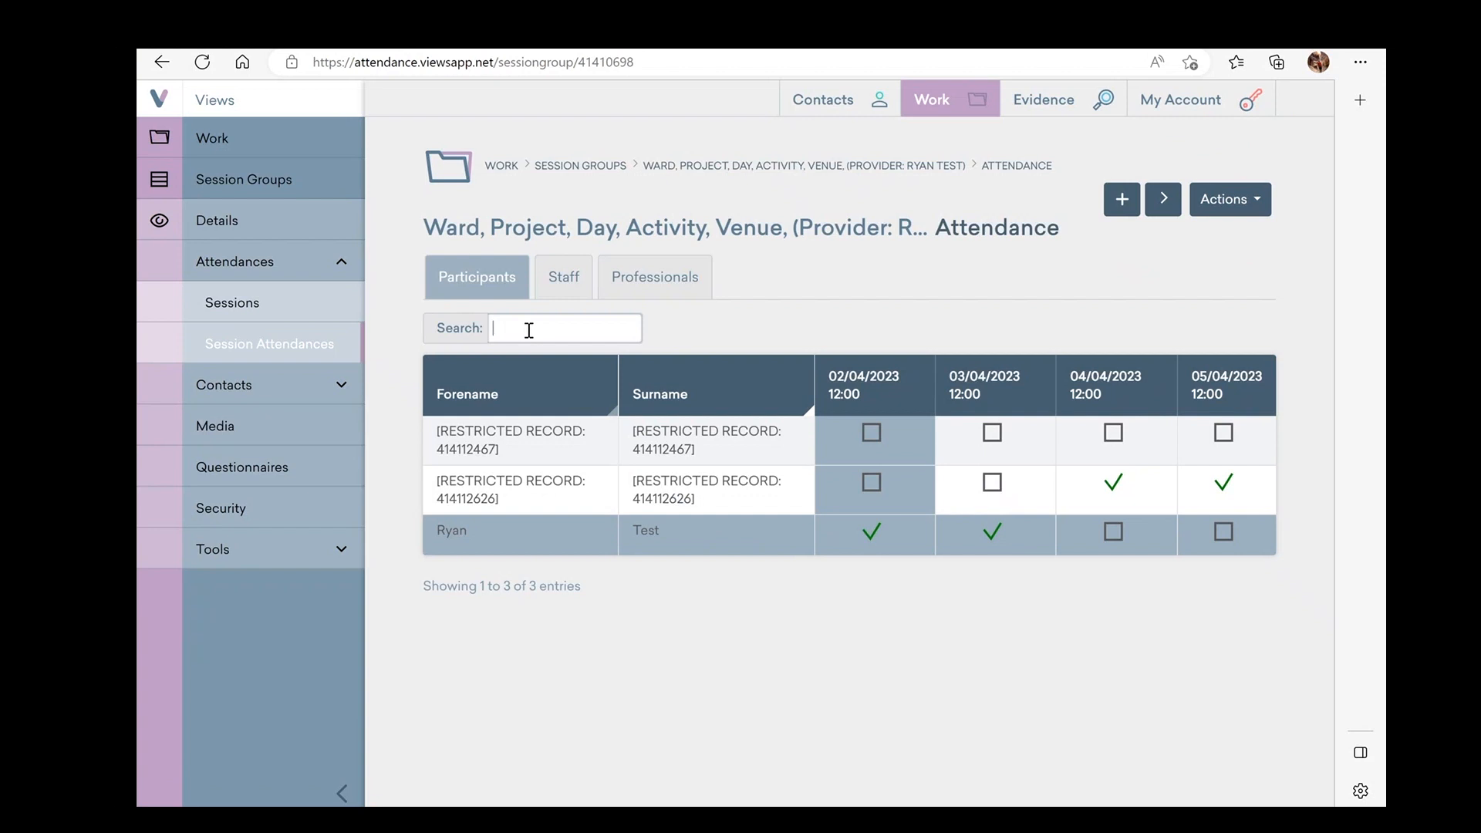
mouse_move(937, 104)
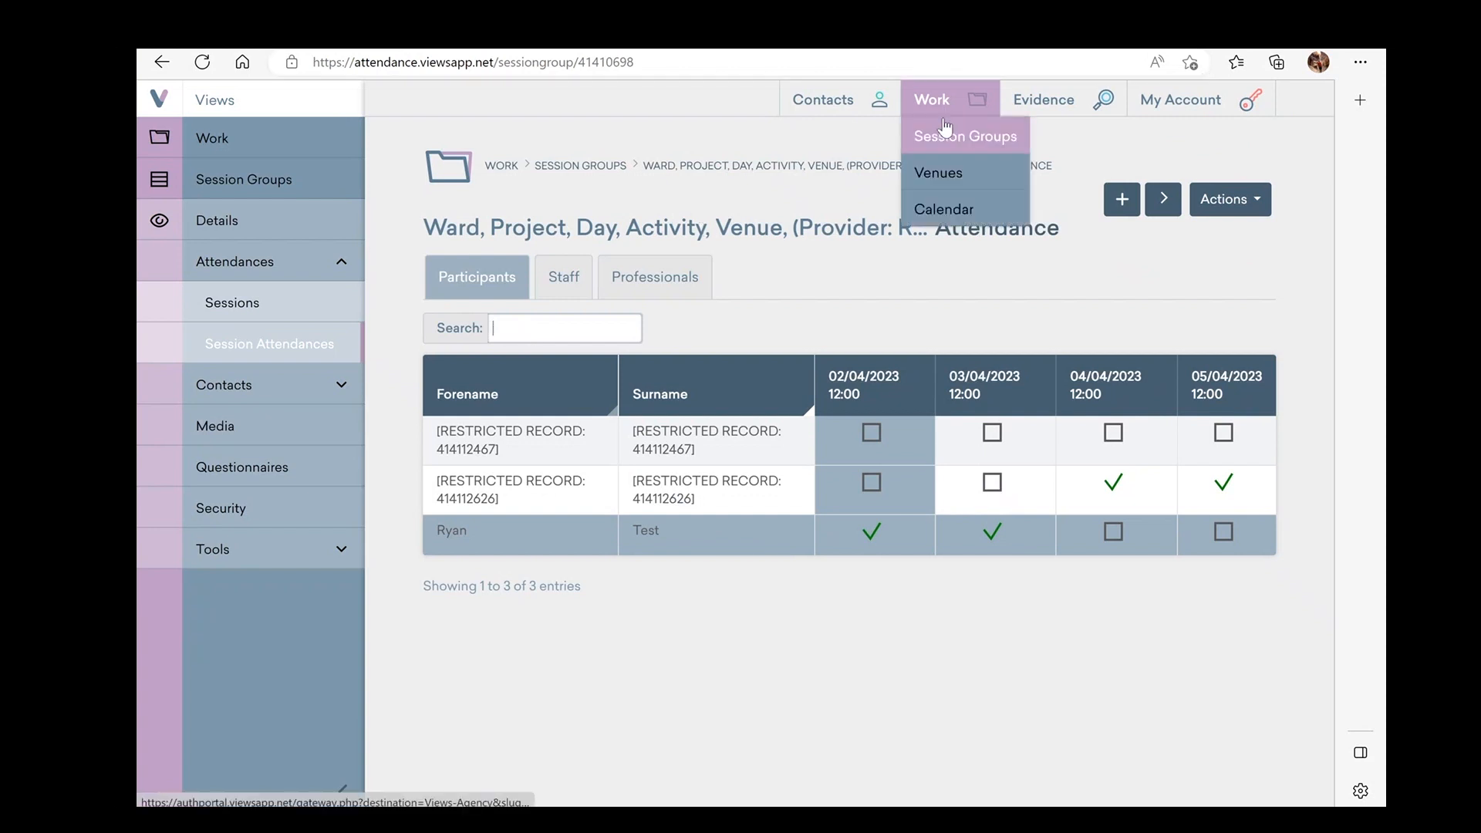
left_click(945, 133)
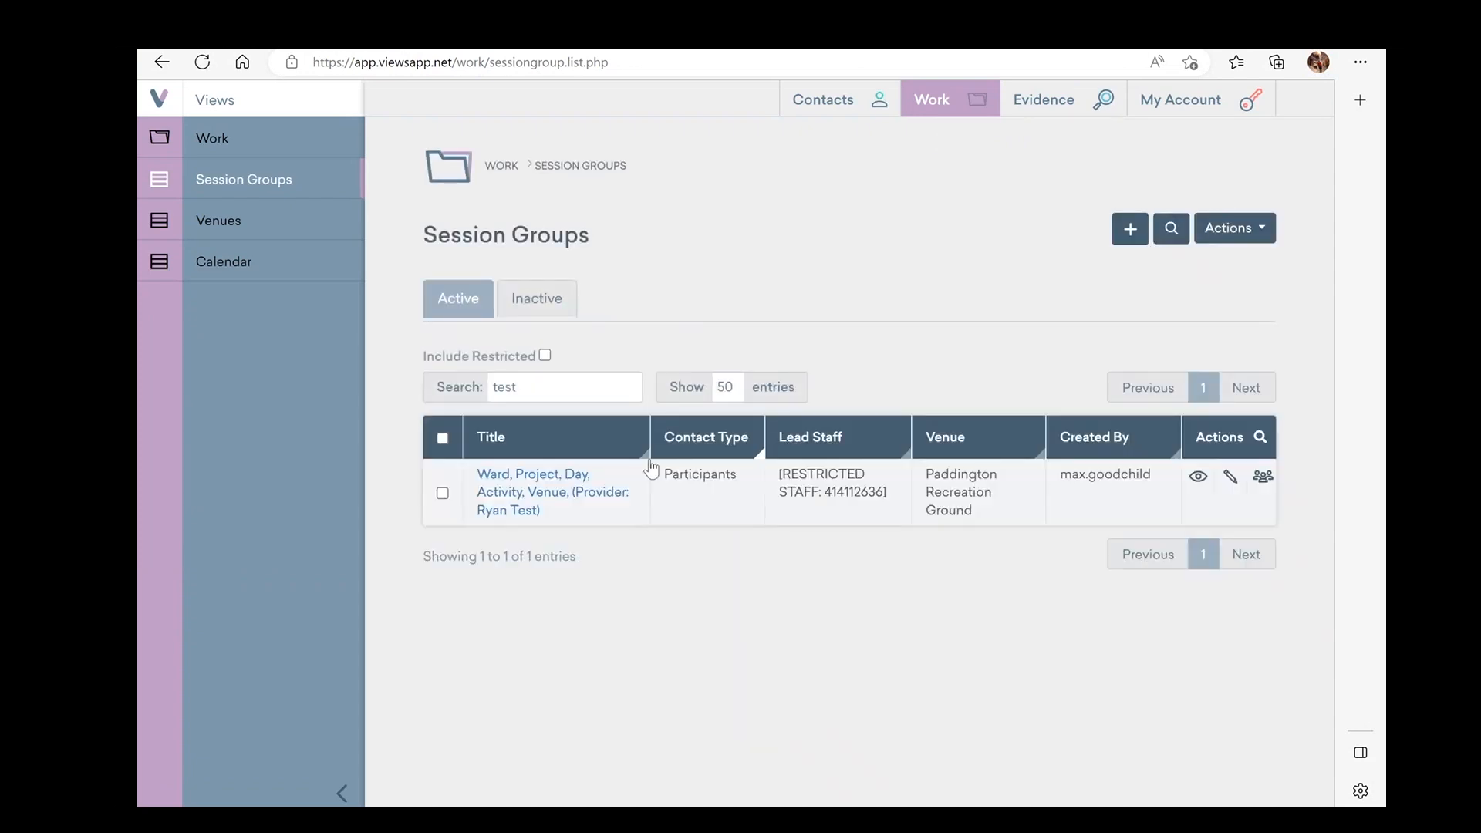
left_click(561, 383)
key("BackSpace")
key("BackSpace")
key("BackSpace")
key("BackSpace")
type("test")
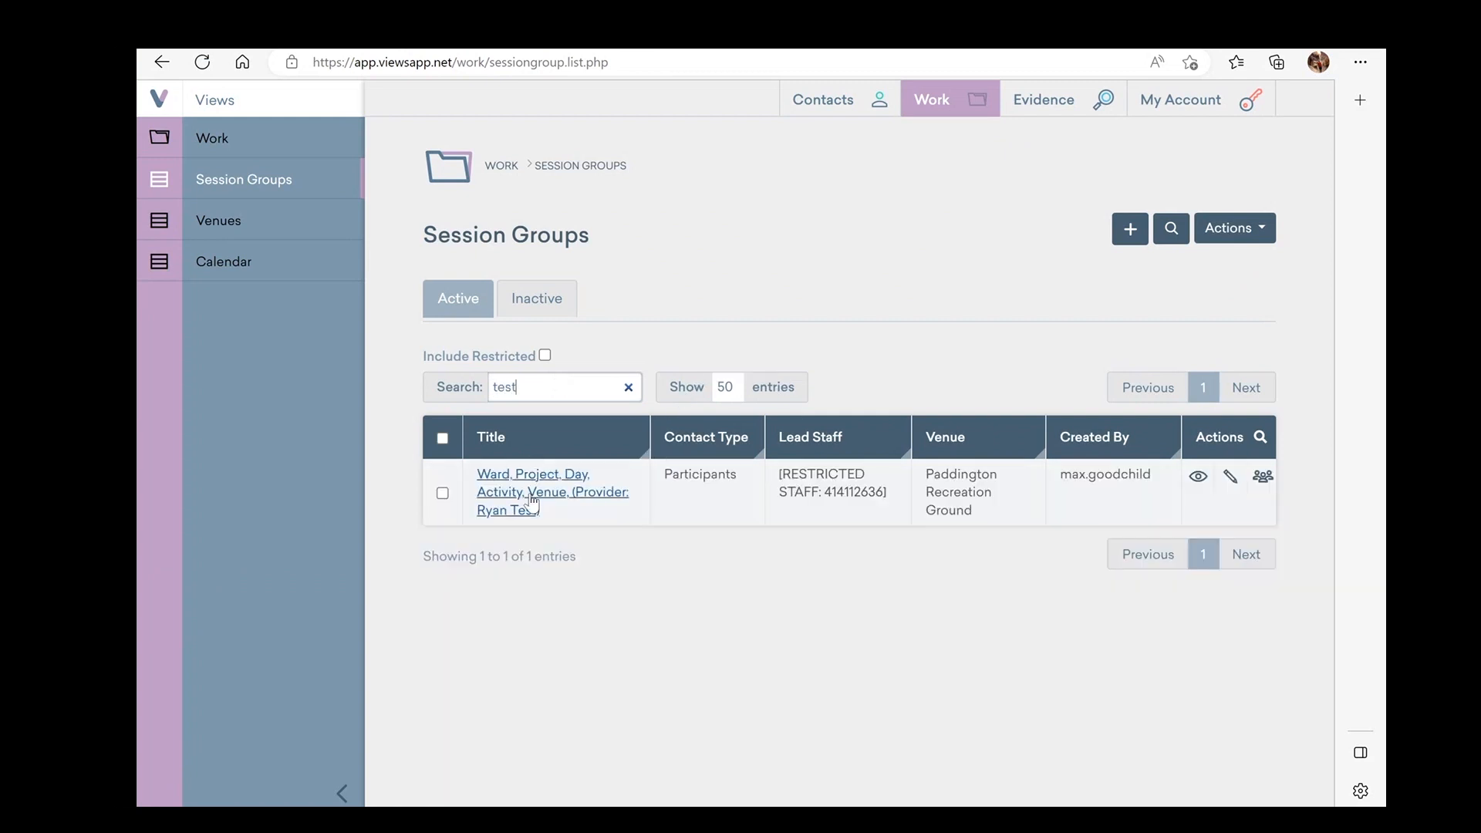
left_click(533, 498)
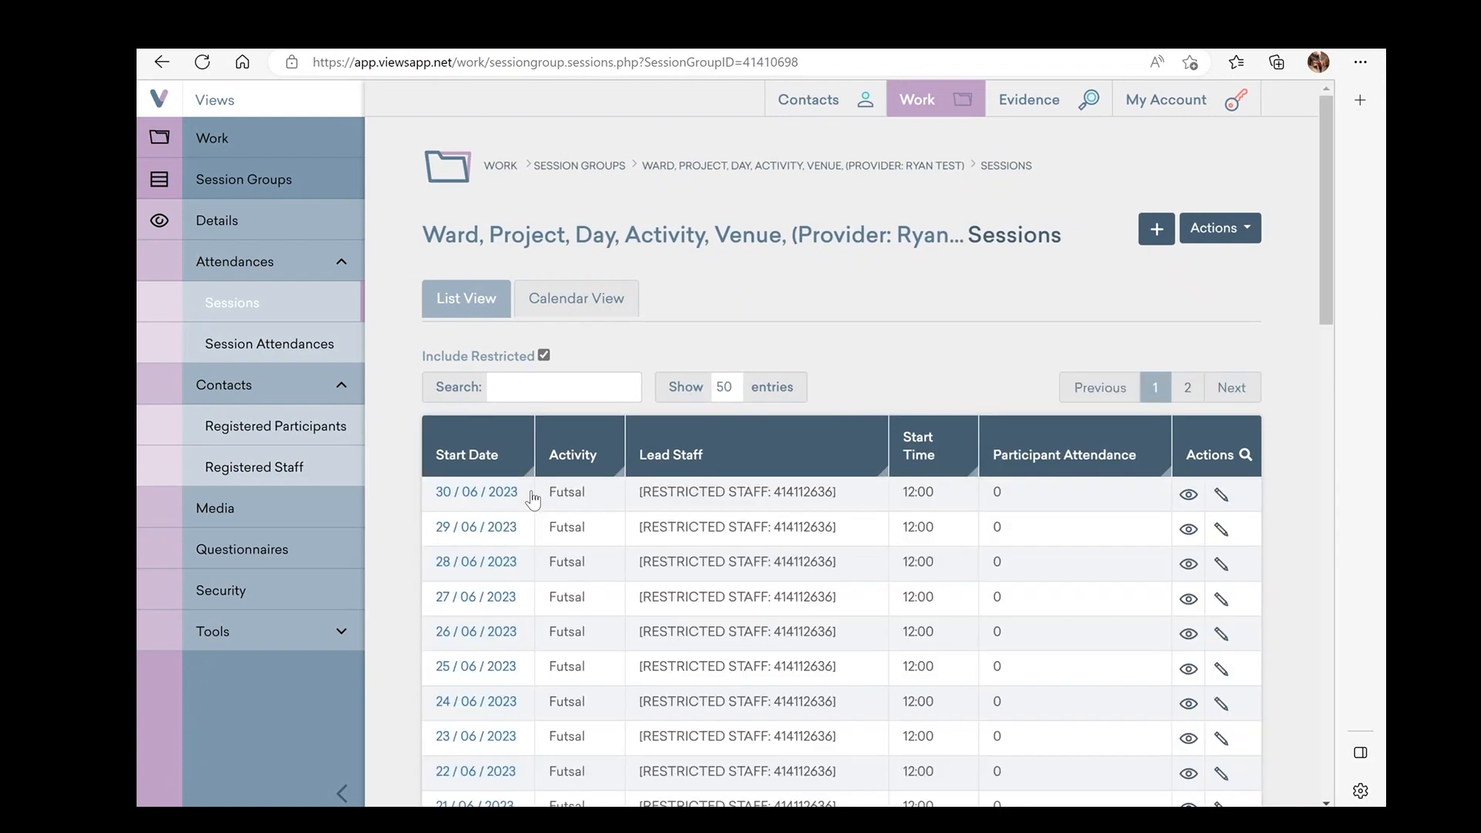
left_click(258, 270)
left_click(258, 270)
left_click(255, 348)
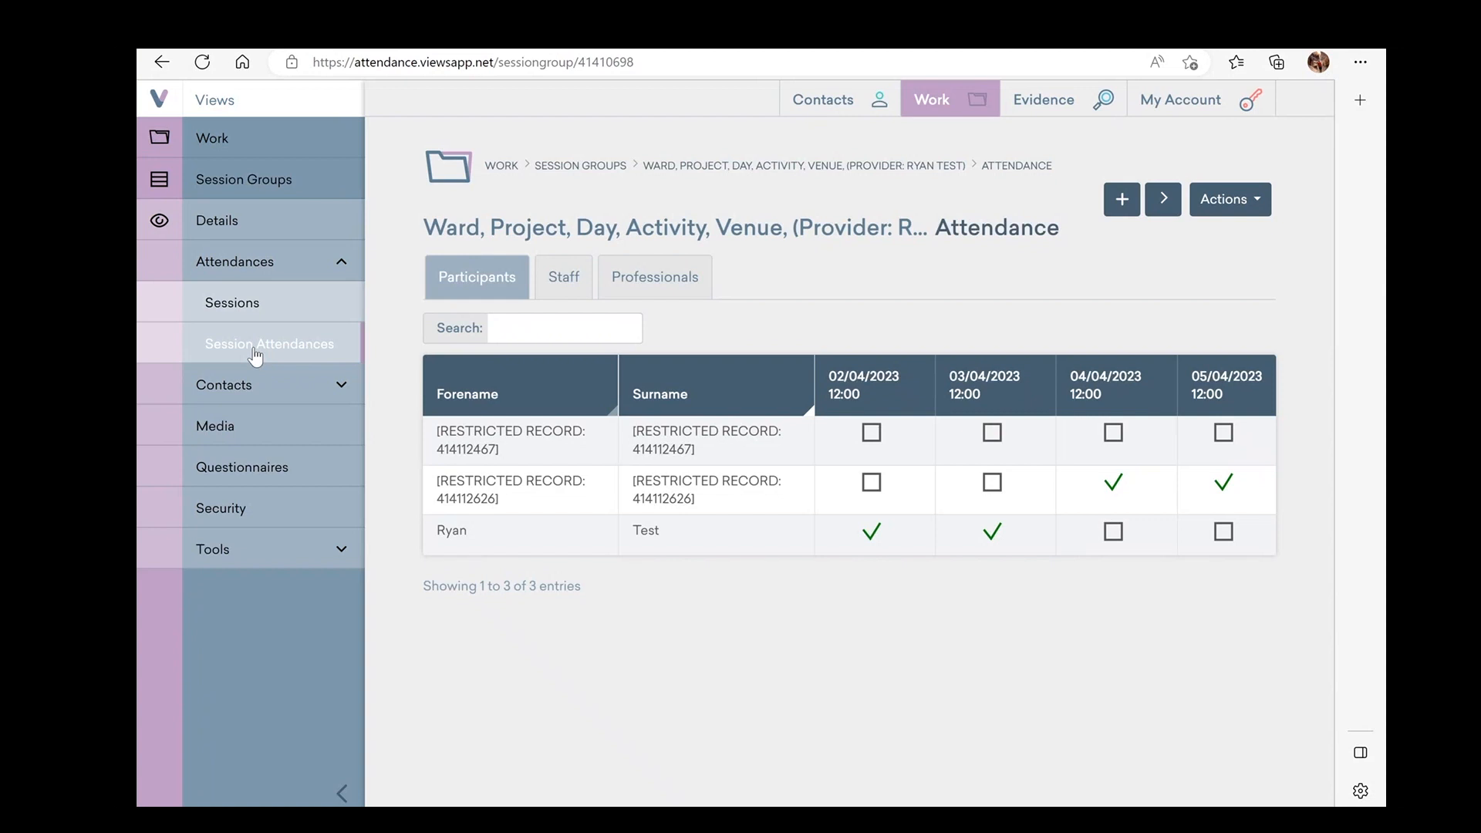
mouse_move(1037, 110)
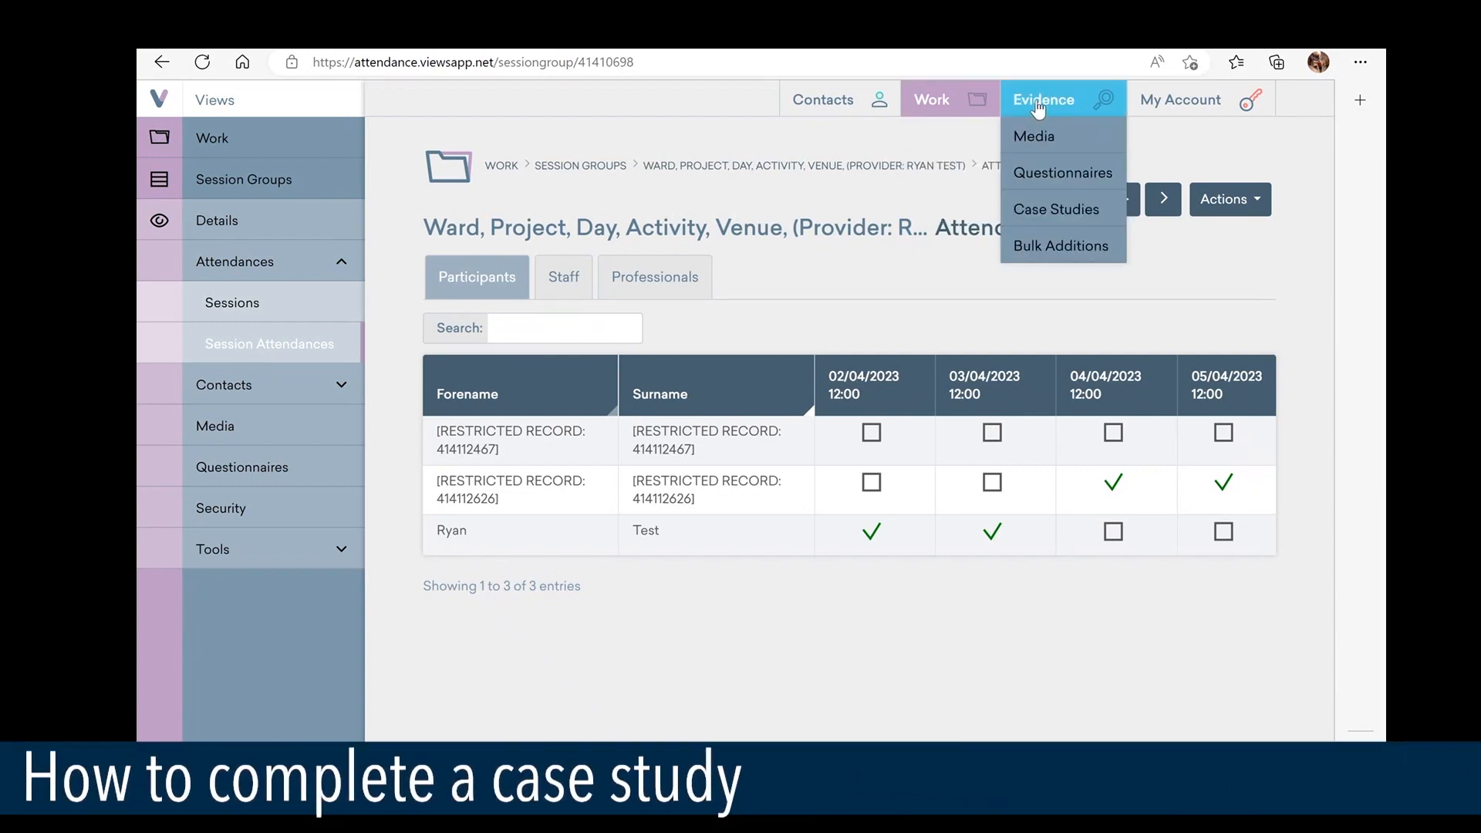
Go to Evidence > Case Studies and start a new, blank case study
left_click(1041, 210)
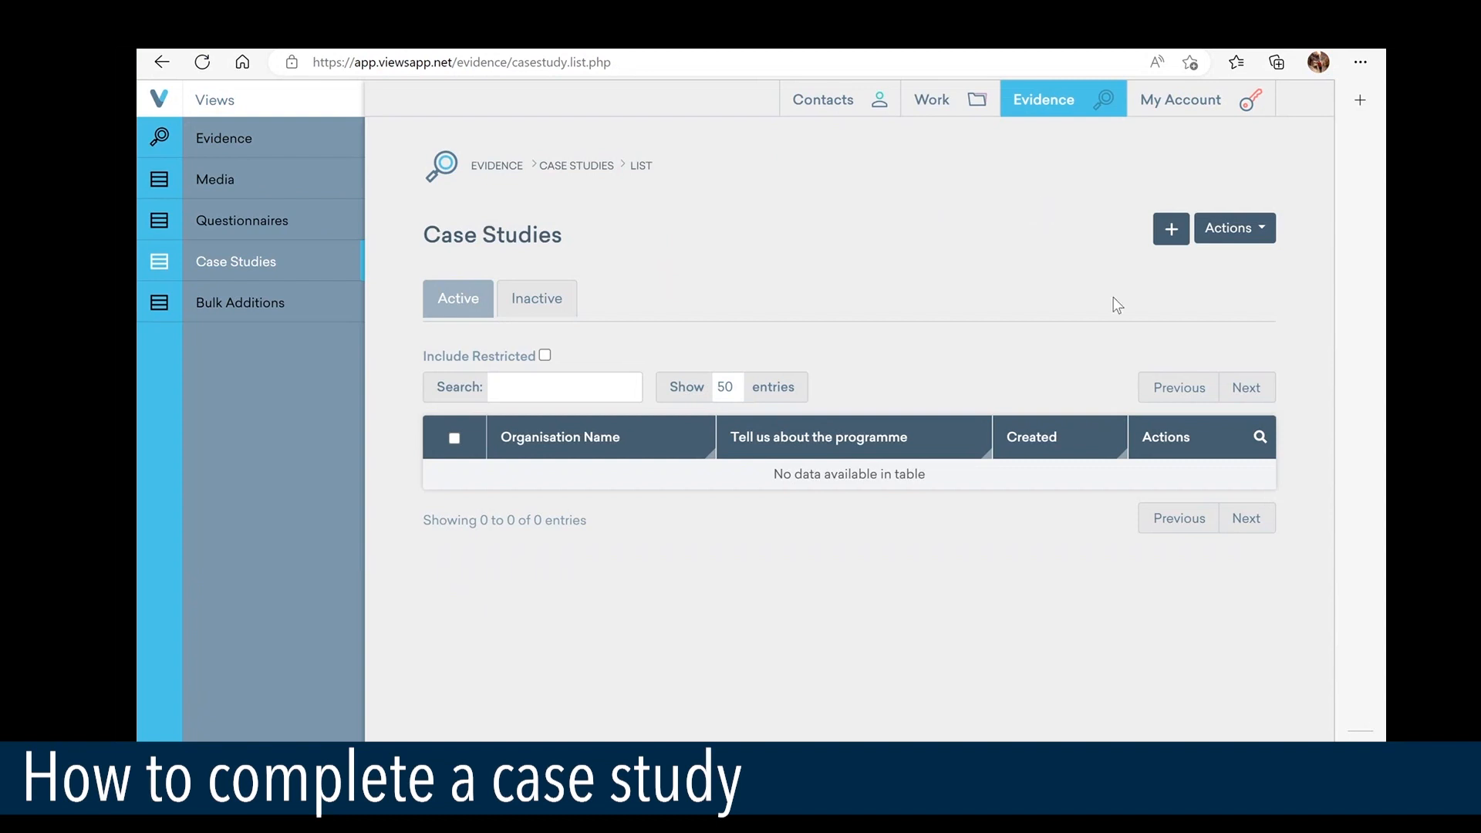
left_click(1172, 232)
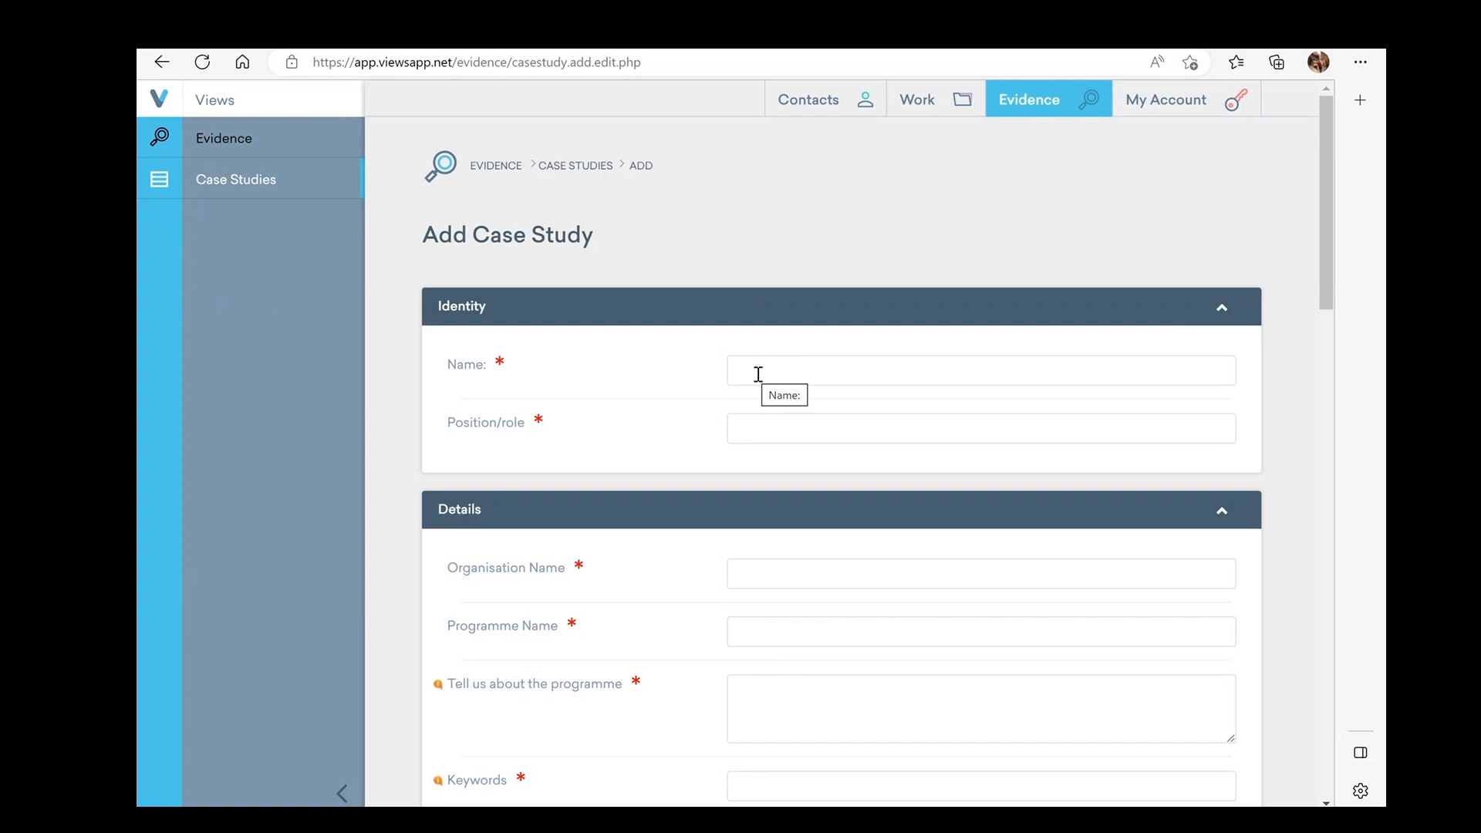
scroll(760, 377, "down", 3)
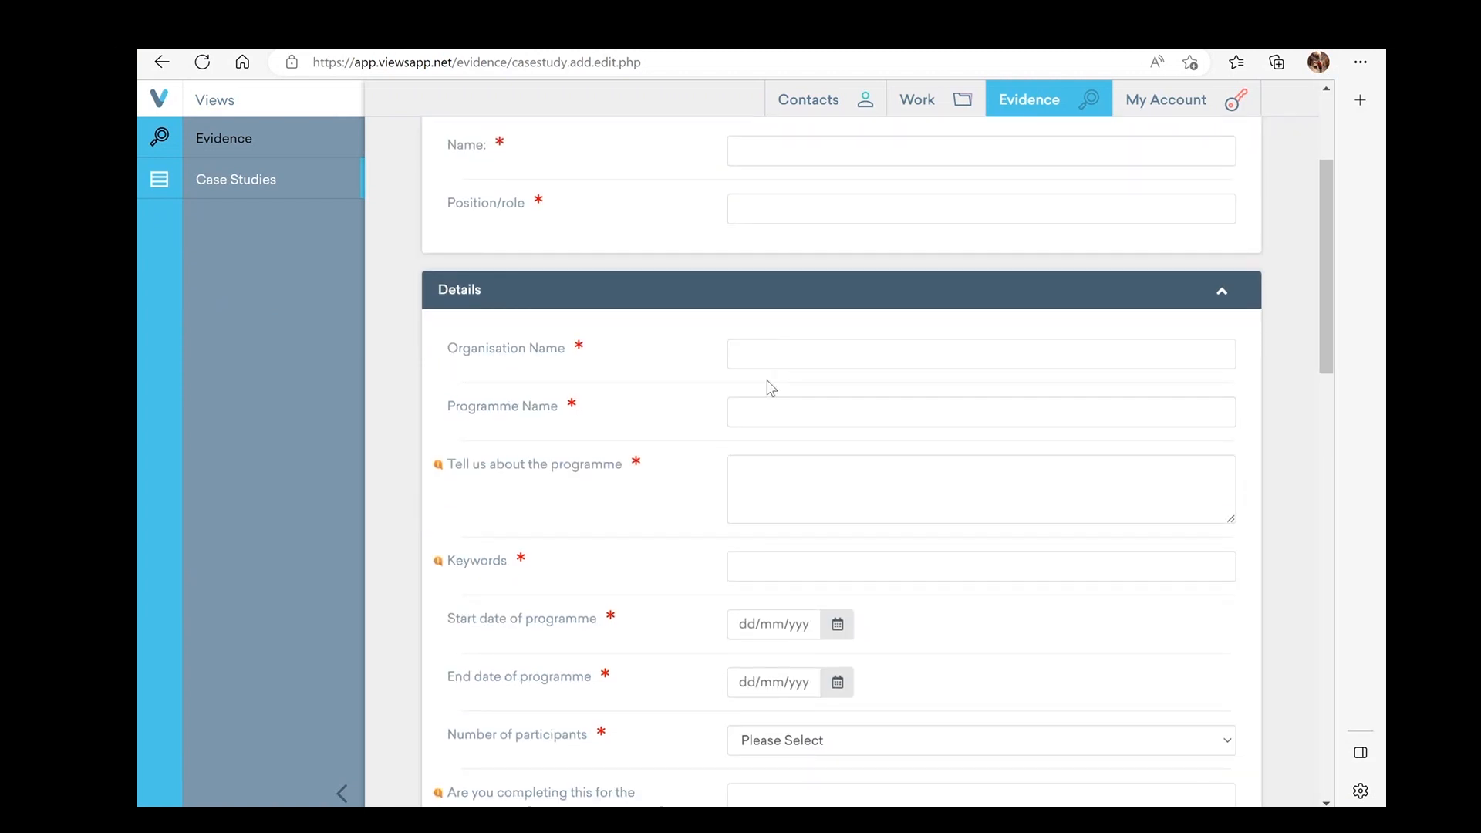
scroll(783, 380, "down", 2)
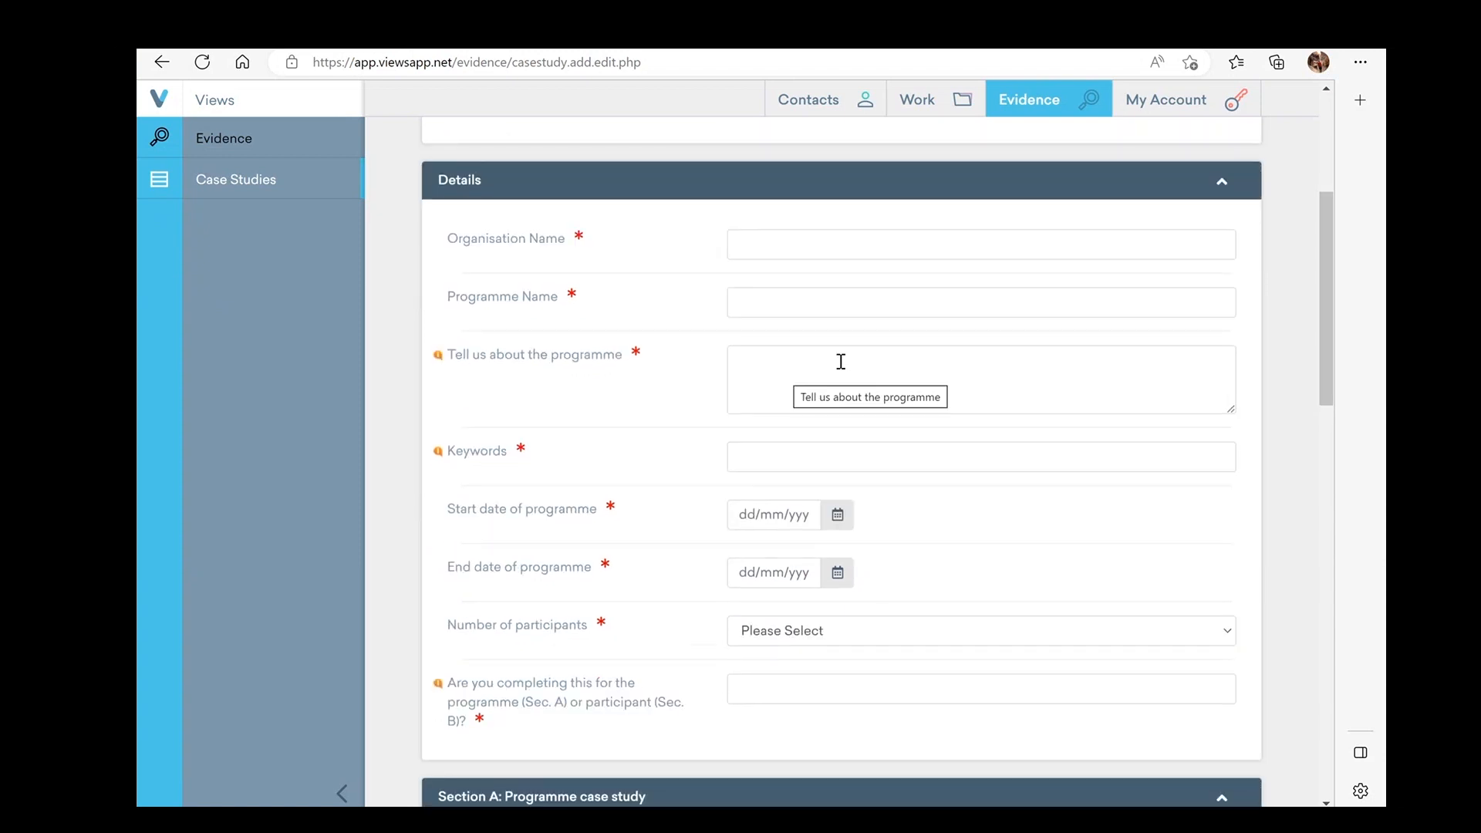
scroll(849, 377, "down", 2)
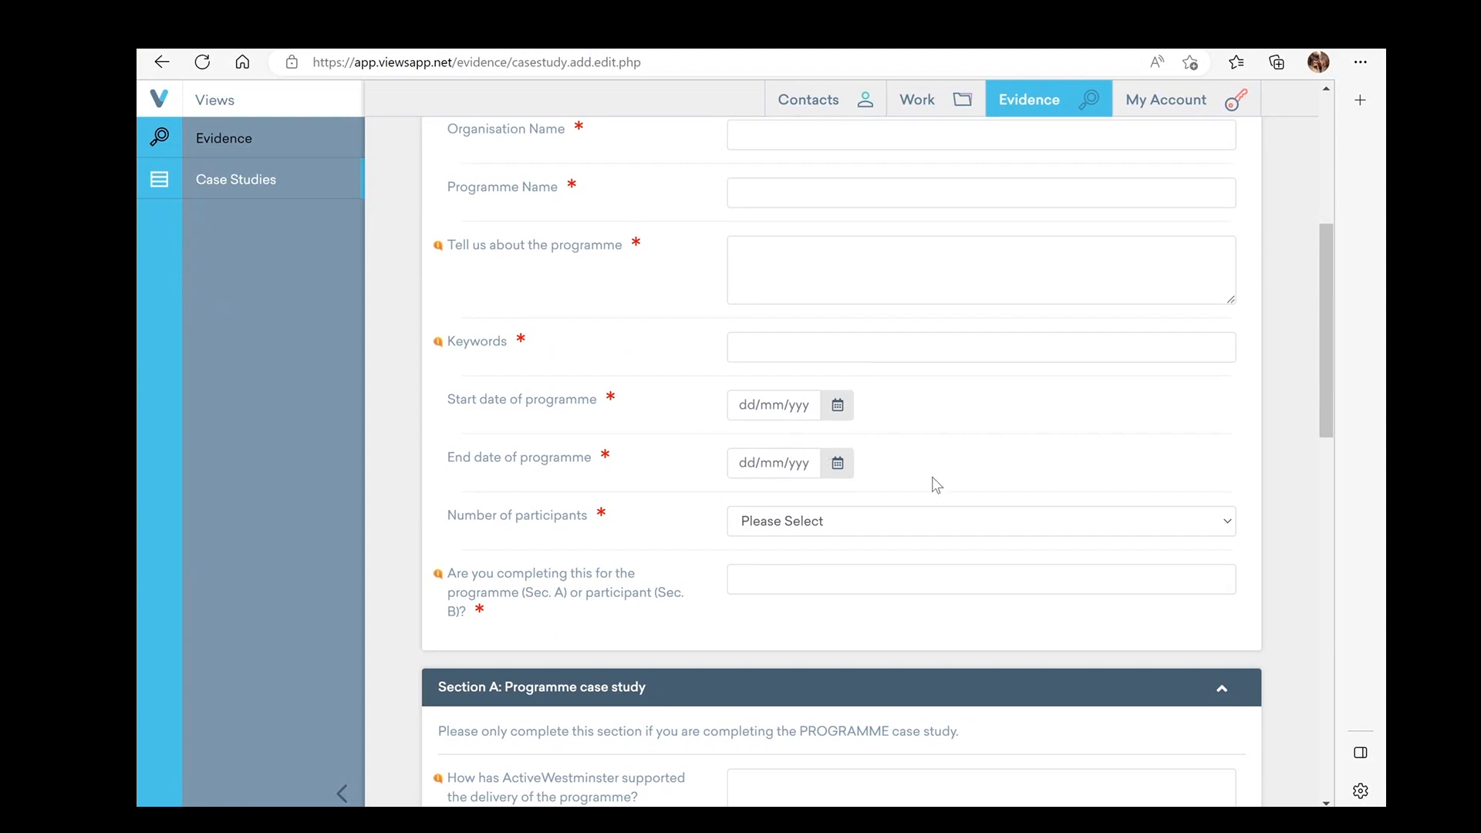
scroll(933, 483, "down", 2)
scroll(933, 484, "down", 2)
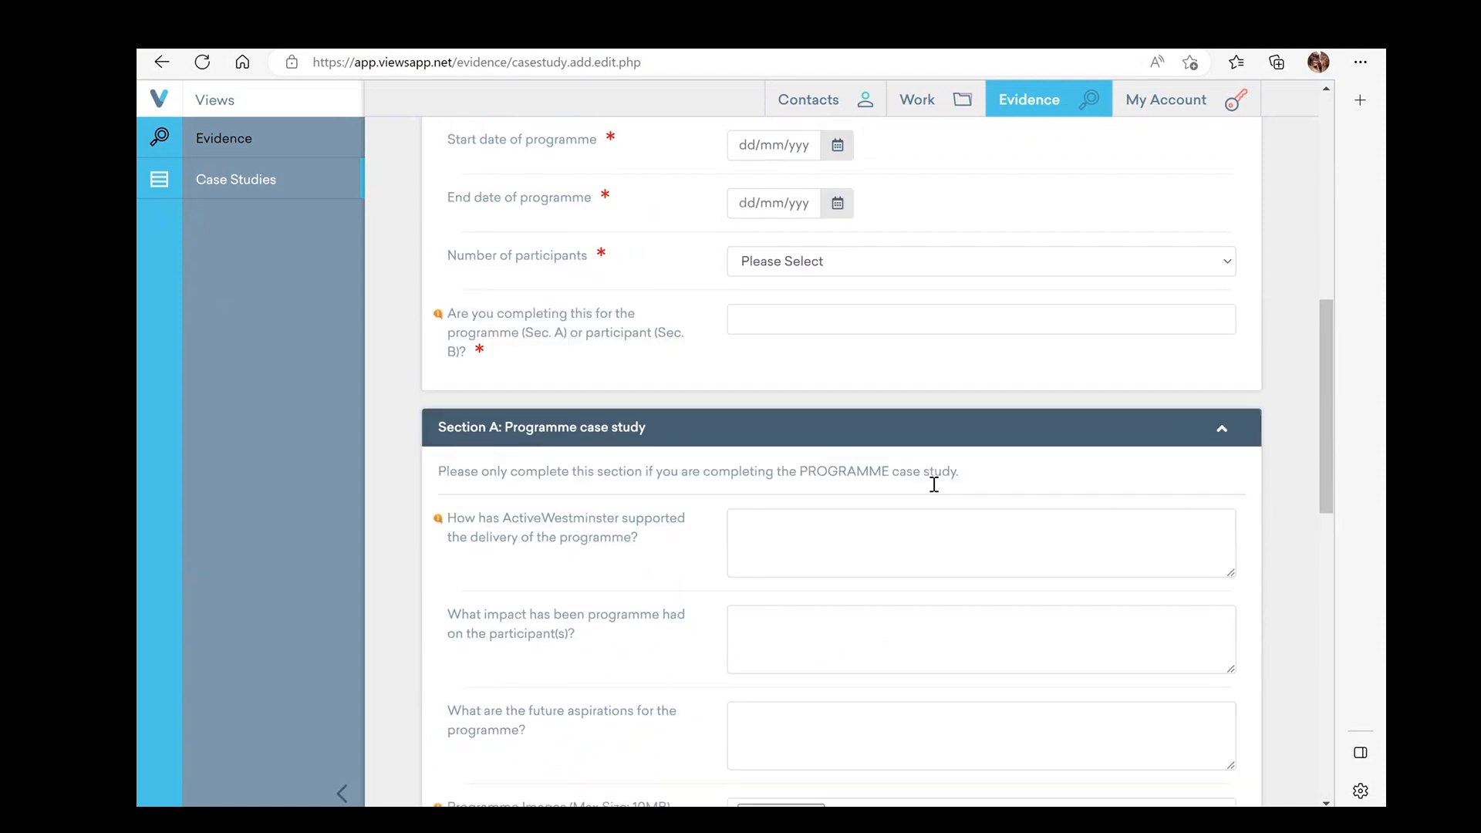
scroll(933, 484, "up", 1)
scroll(933, 491, "down", 2)
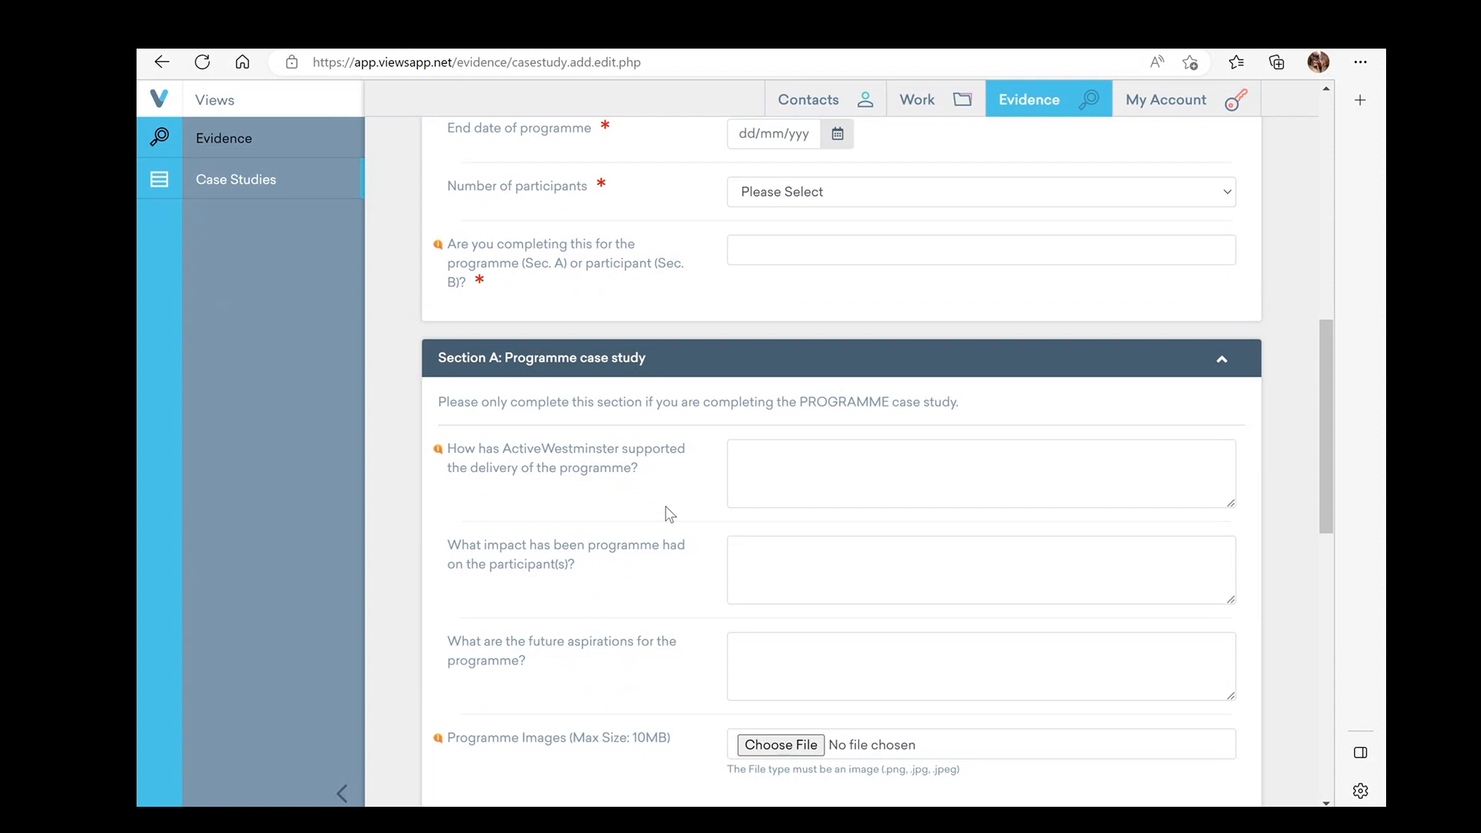
scroll(821, 505, "down", 1)
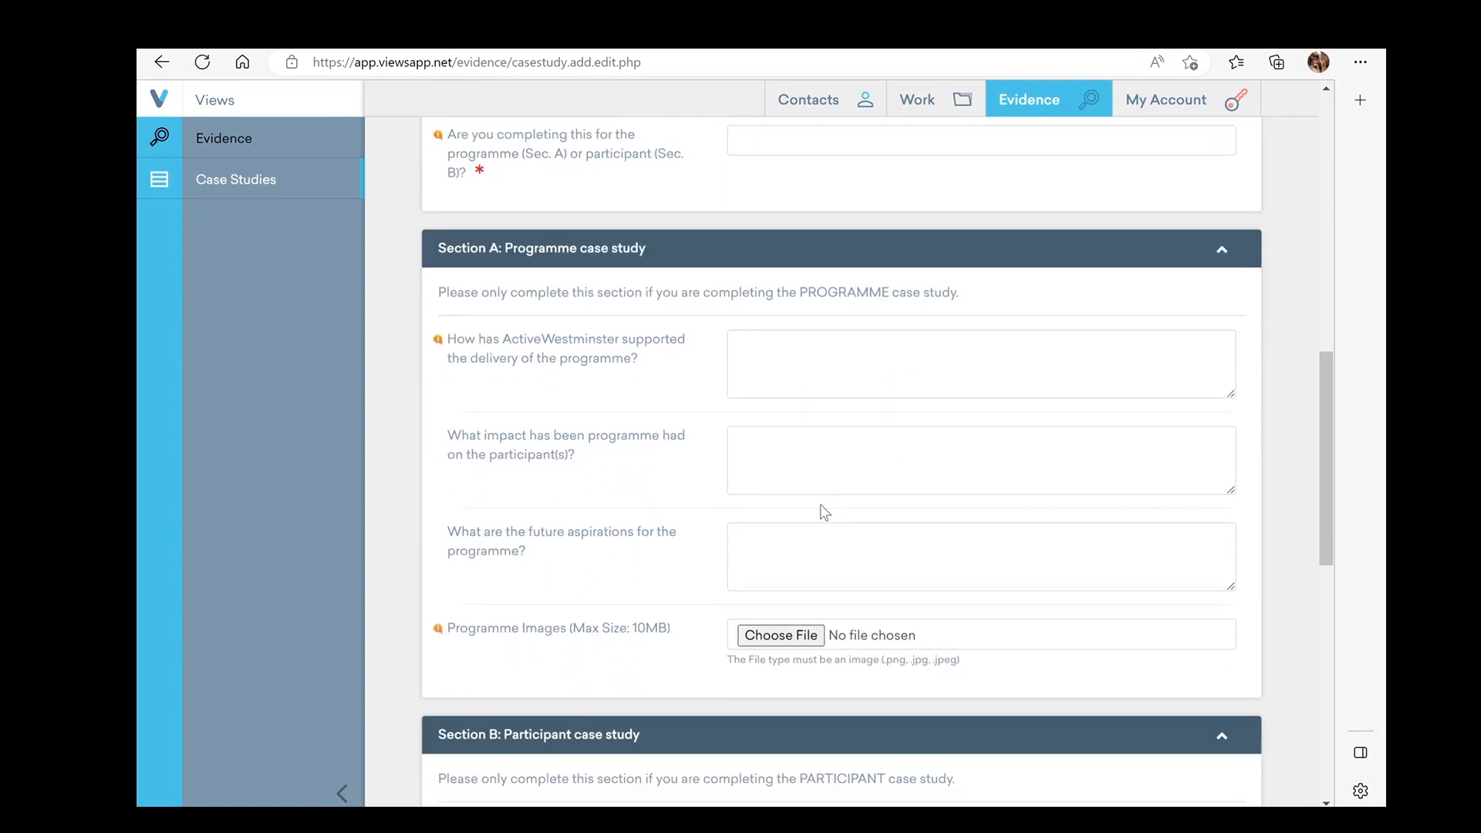
scroll(824, 512, "down", 2)
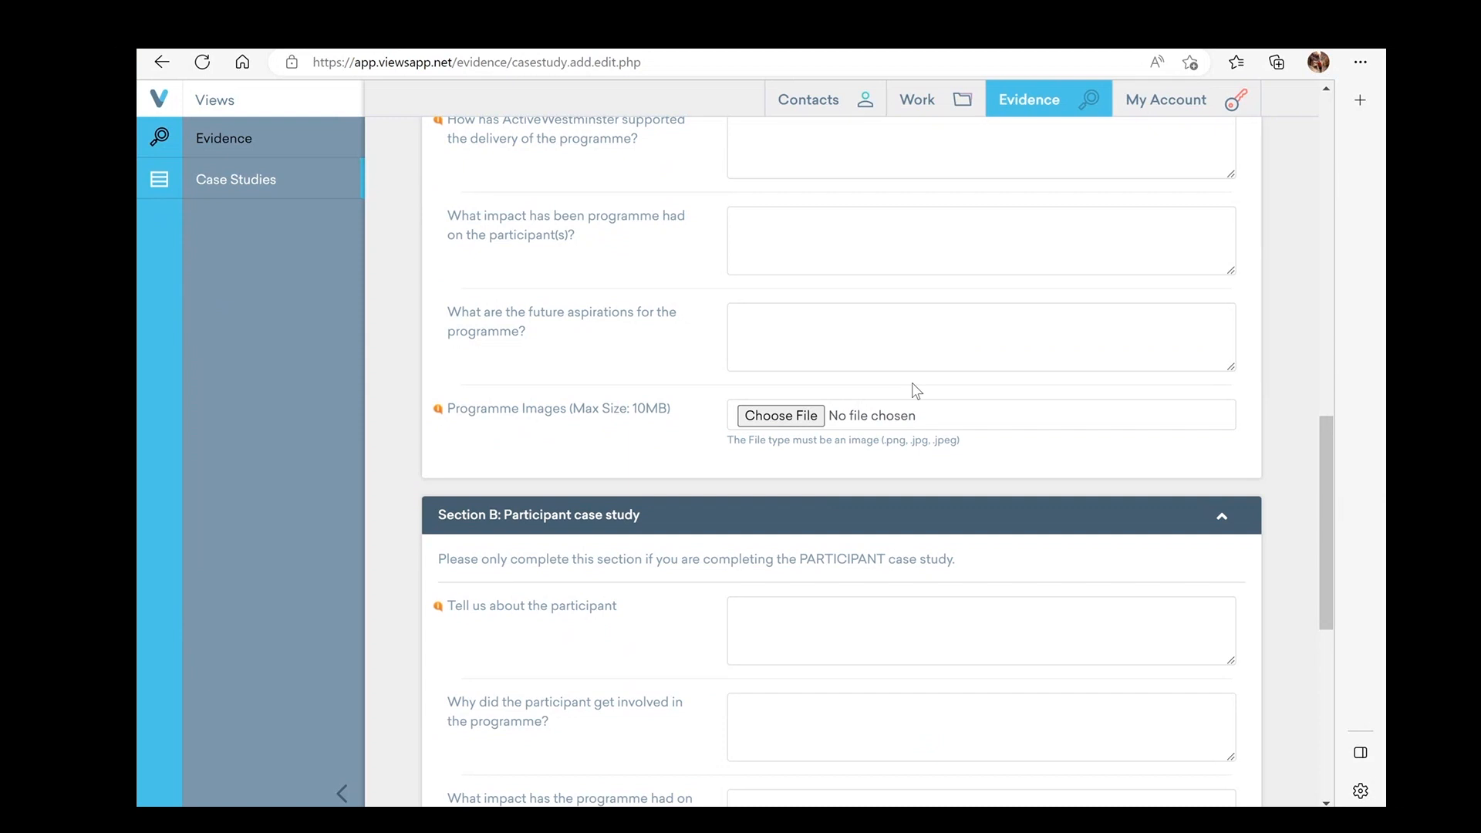
scroll(915, 389, "down", 2)
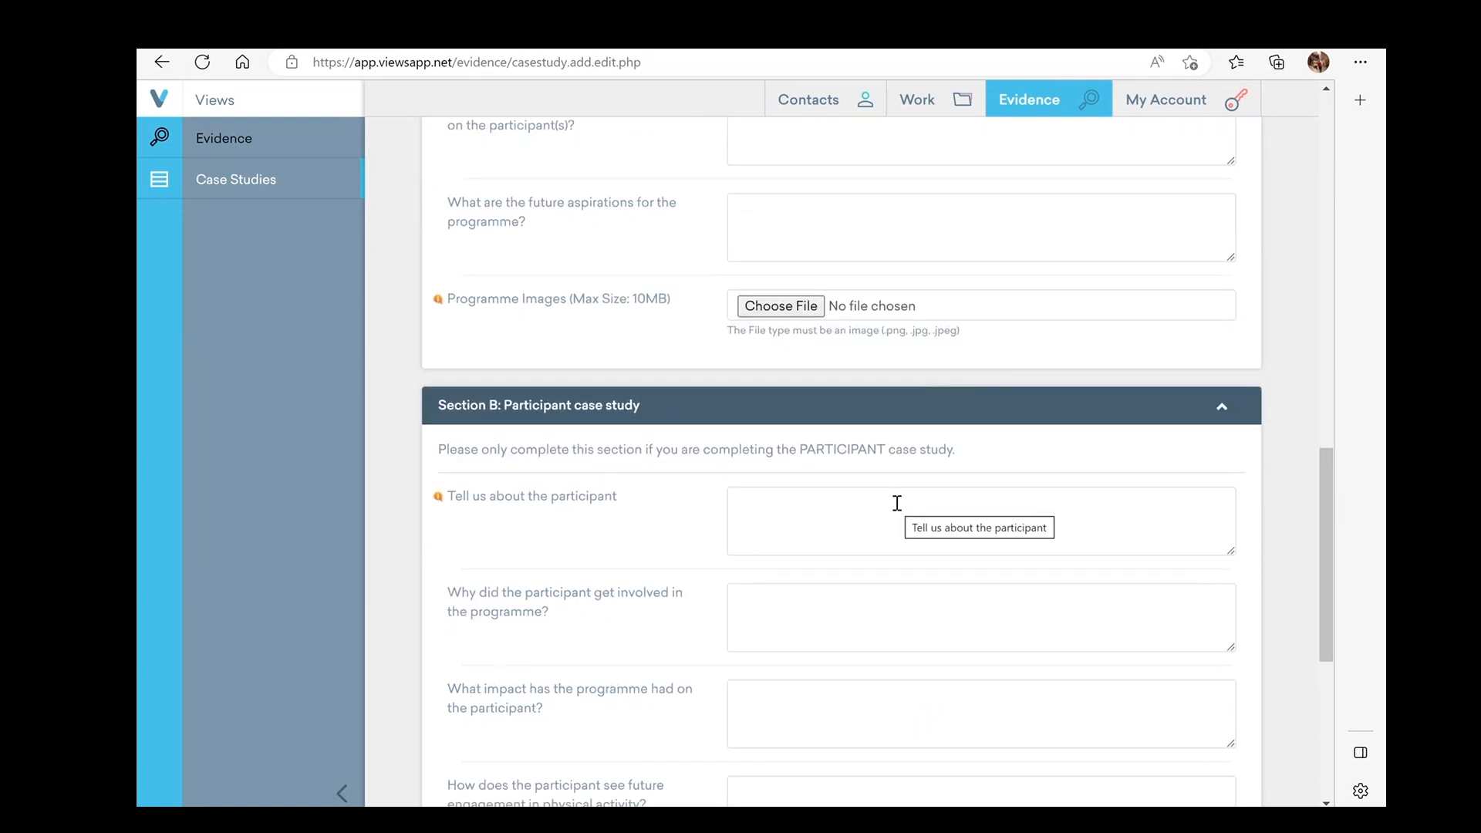
scroll(897, 503, "down", 3)
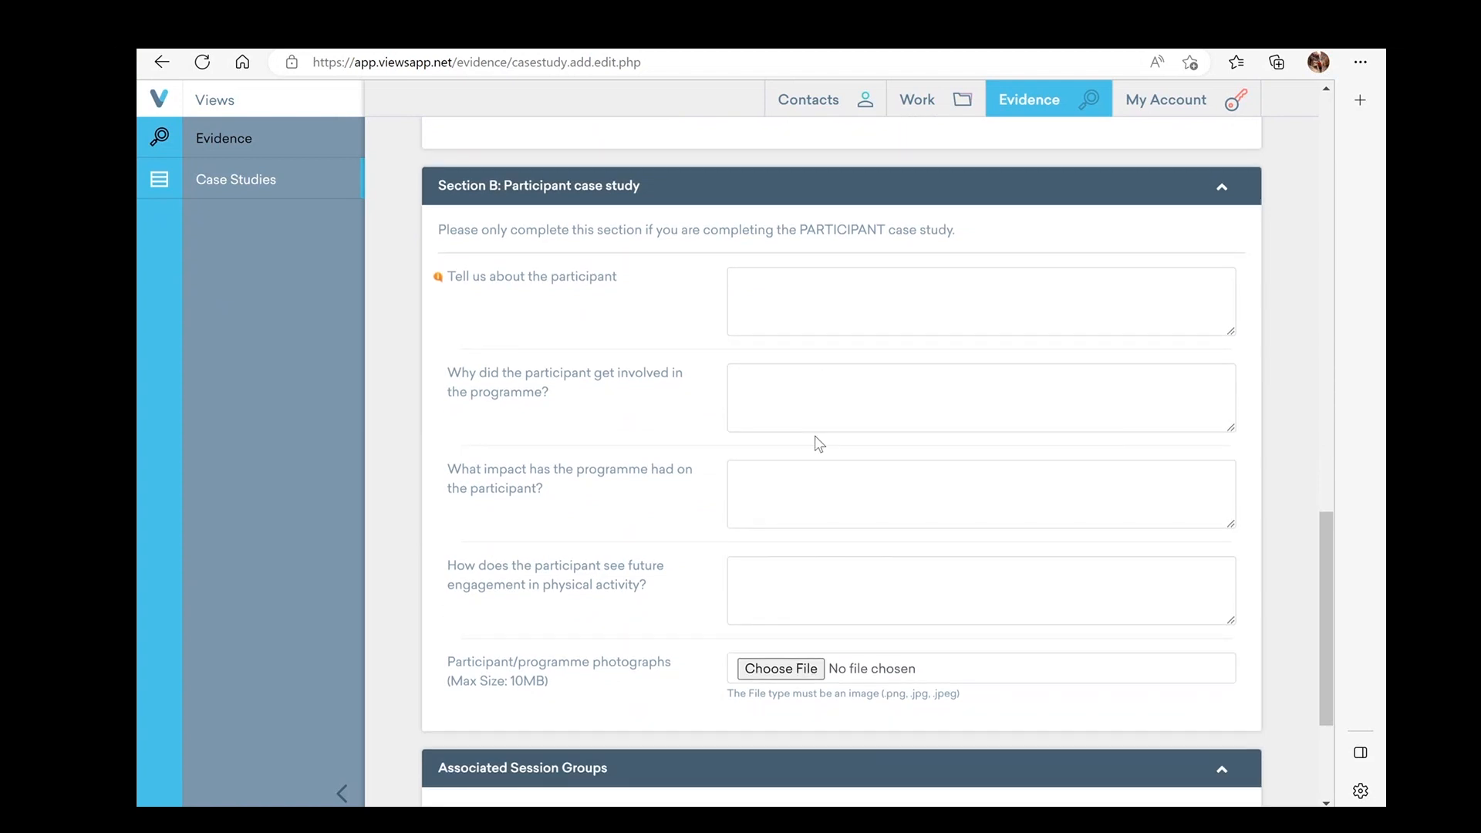
scroll(830, 491, "down", 2)
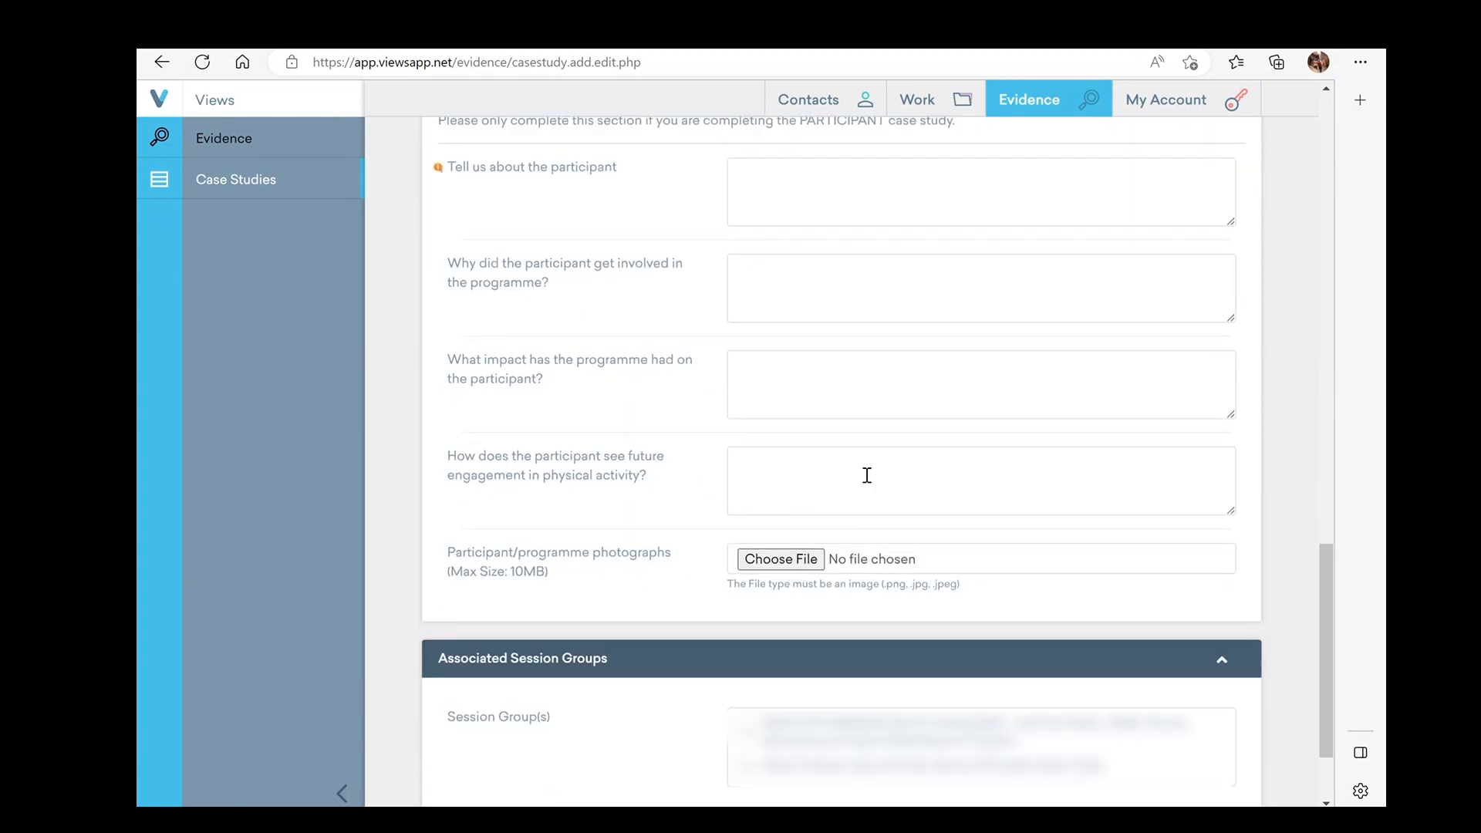
scroll(867, 475, "down", 2)
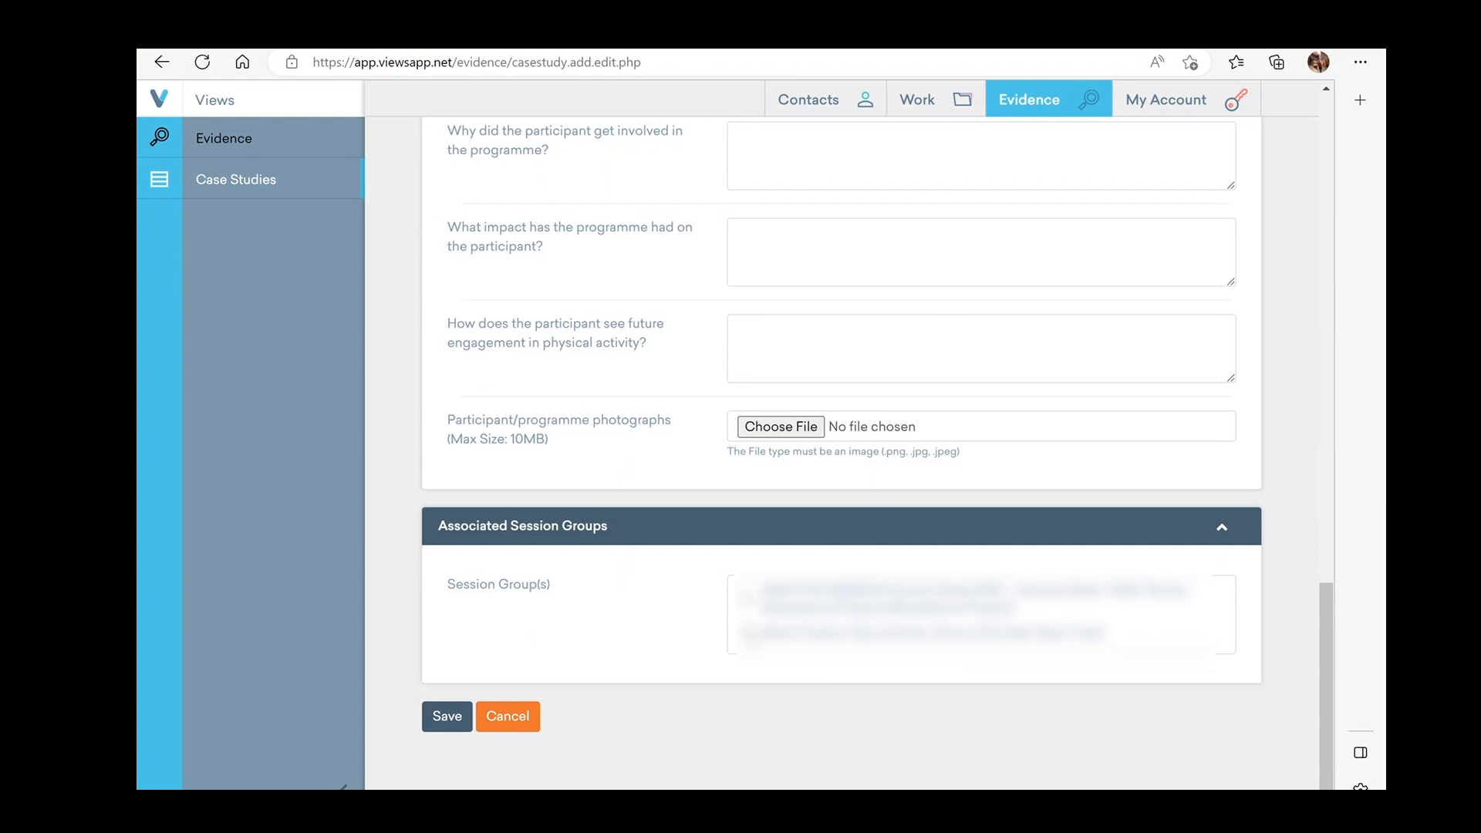
left_click(734, 374)
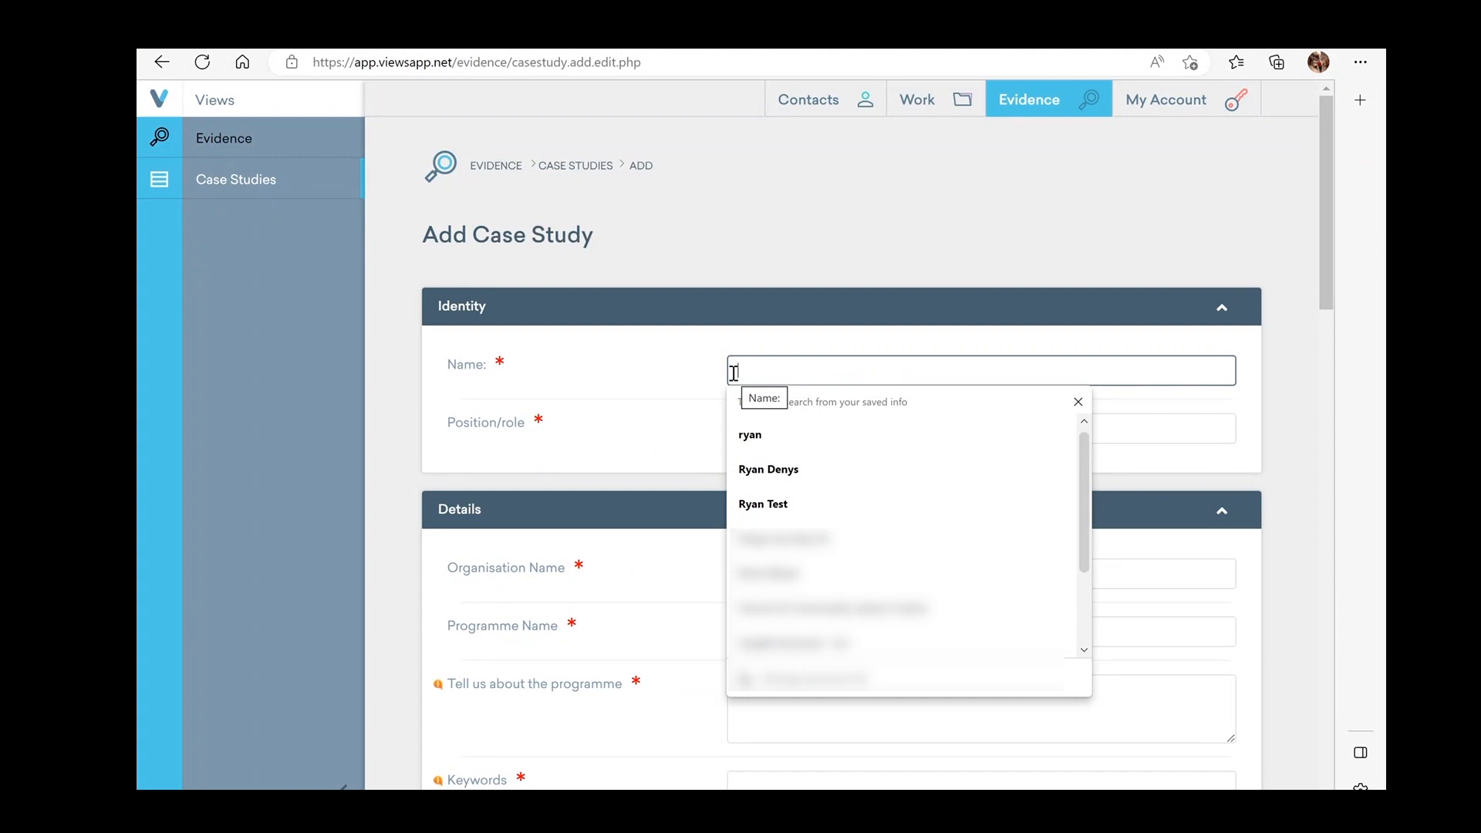